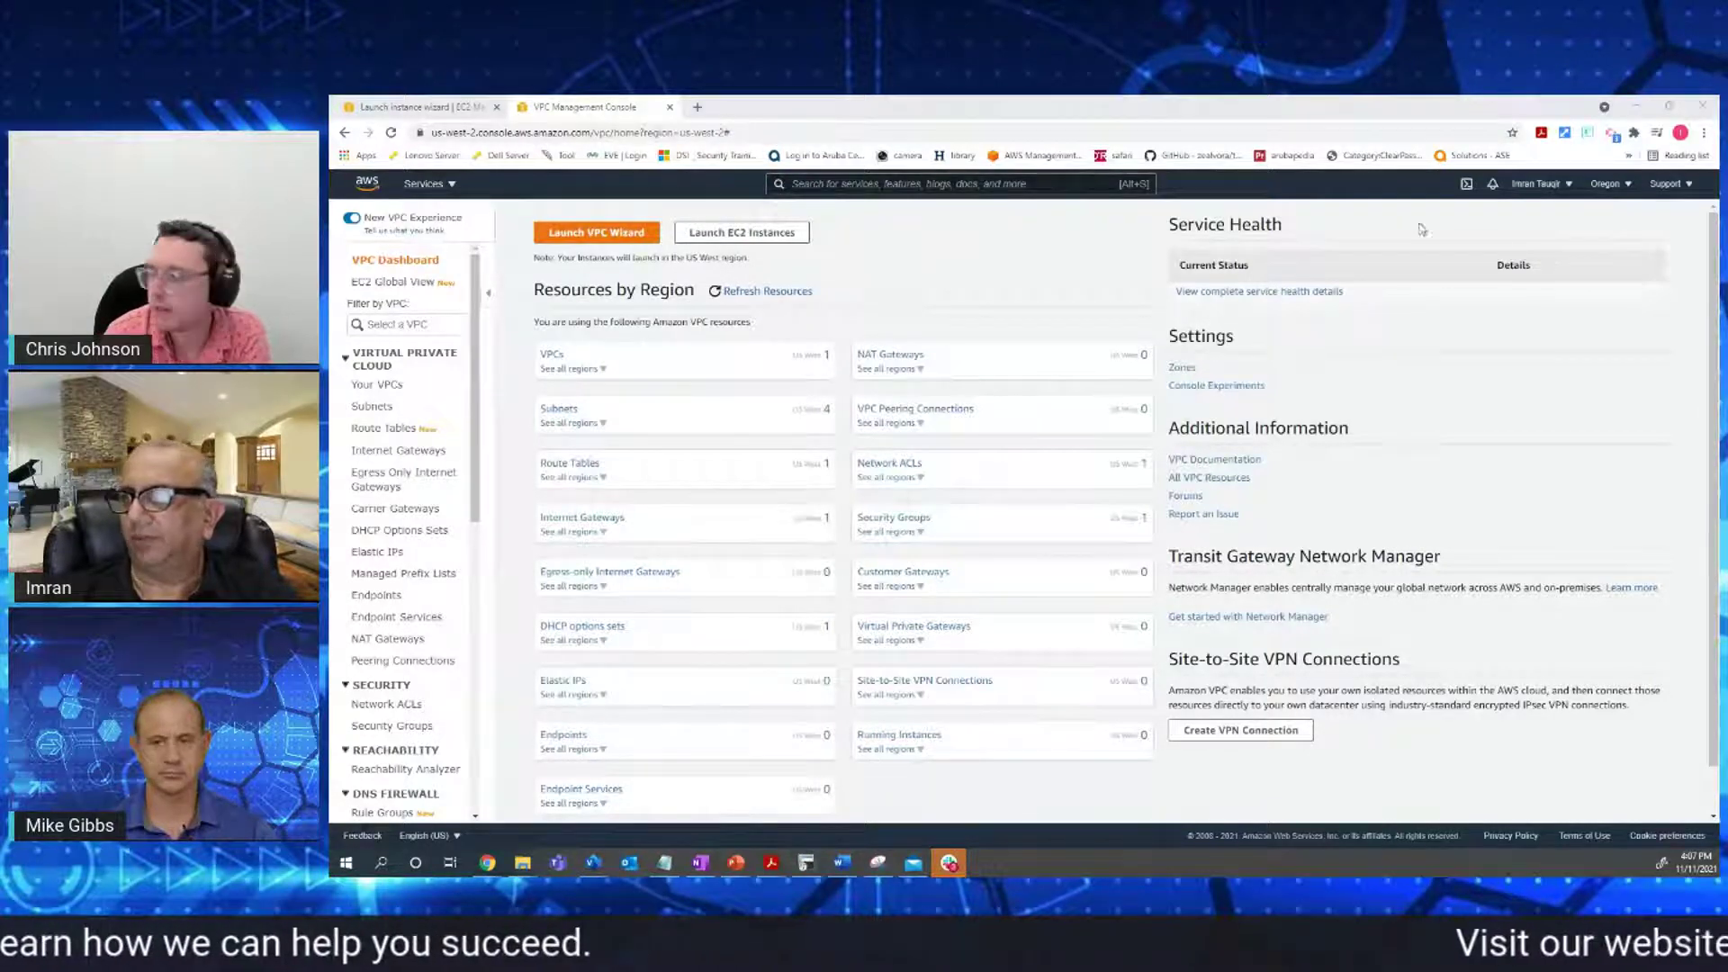
Check the available AWS regions and examine the CIDR blocks of the existing VPC in the Oregon region
click(1629, 185)
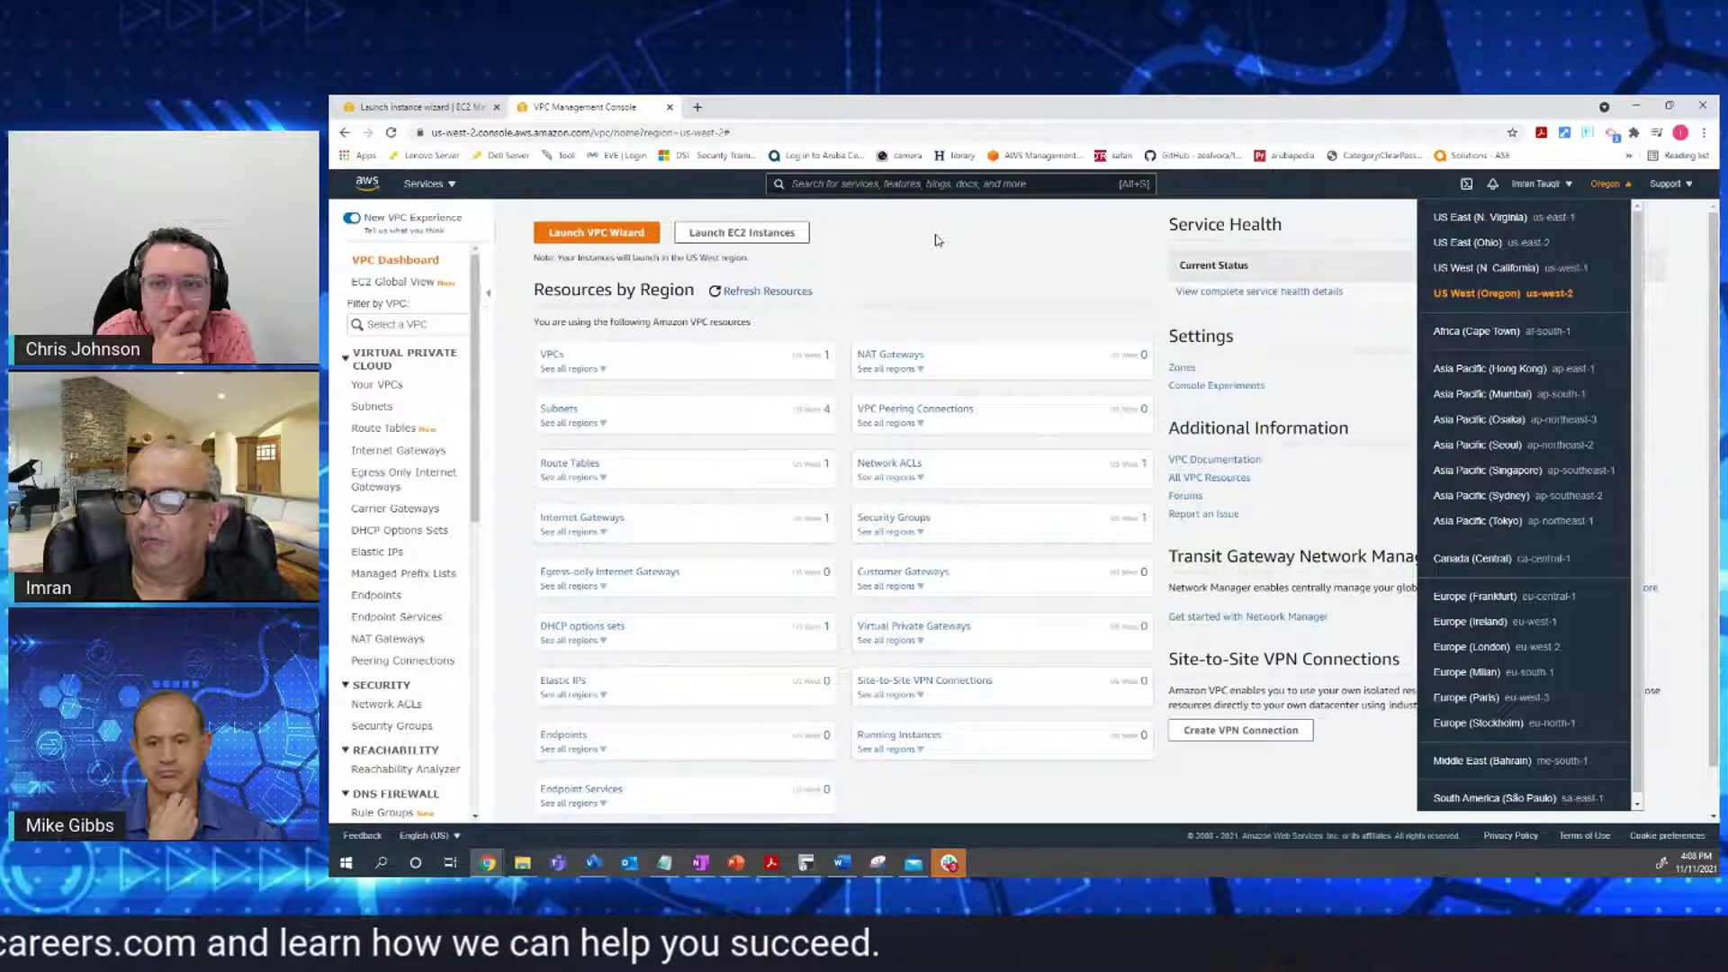
click(552, 358)
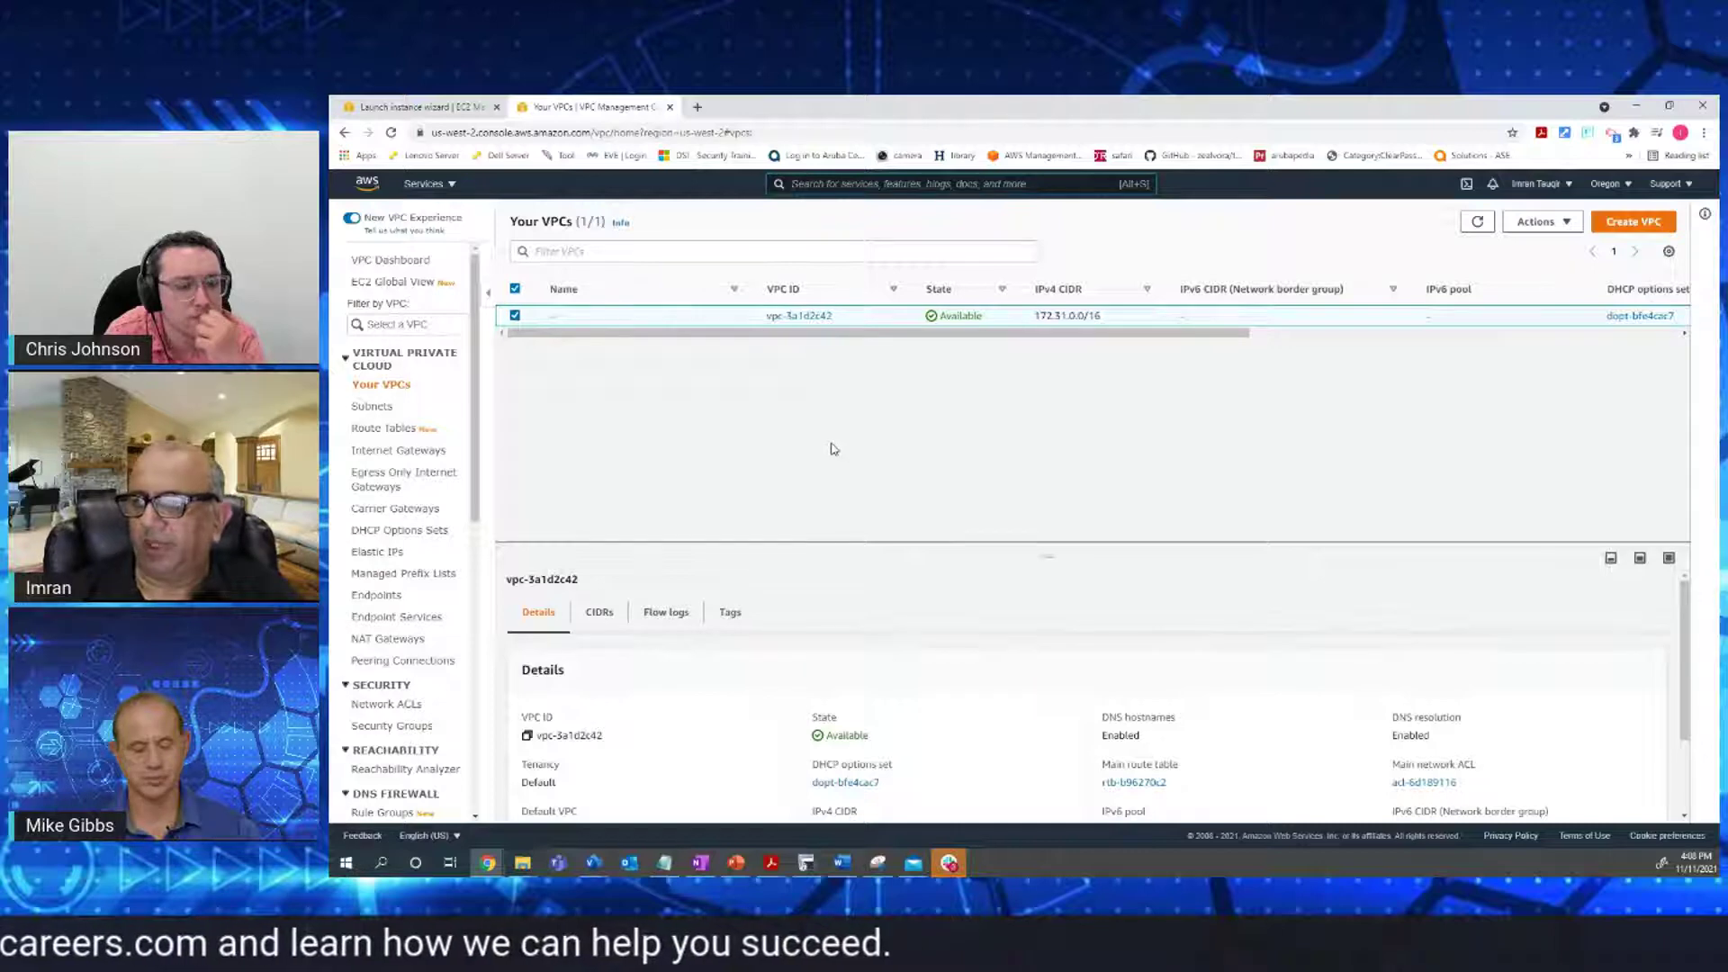
click(615, 624)
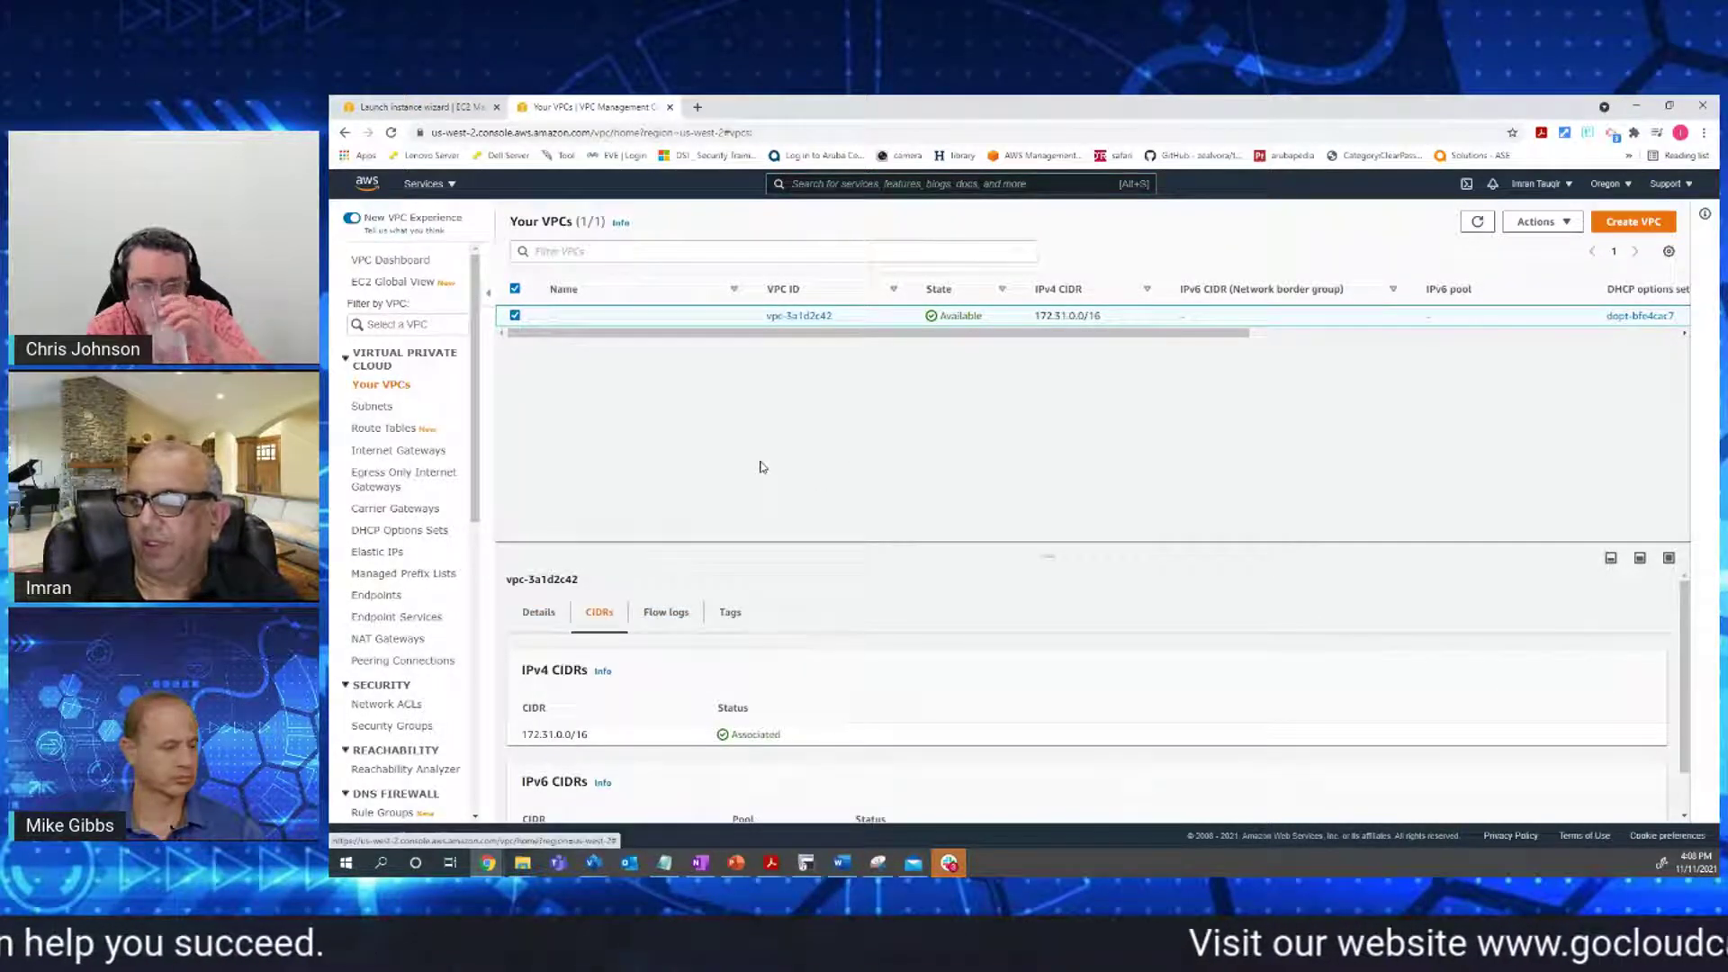
scroll(961, 631, down, 1)
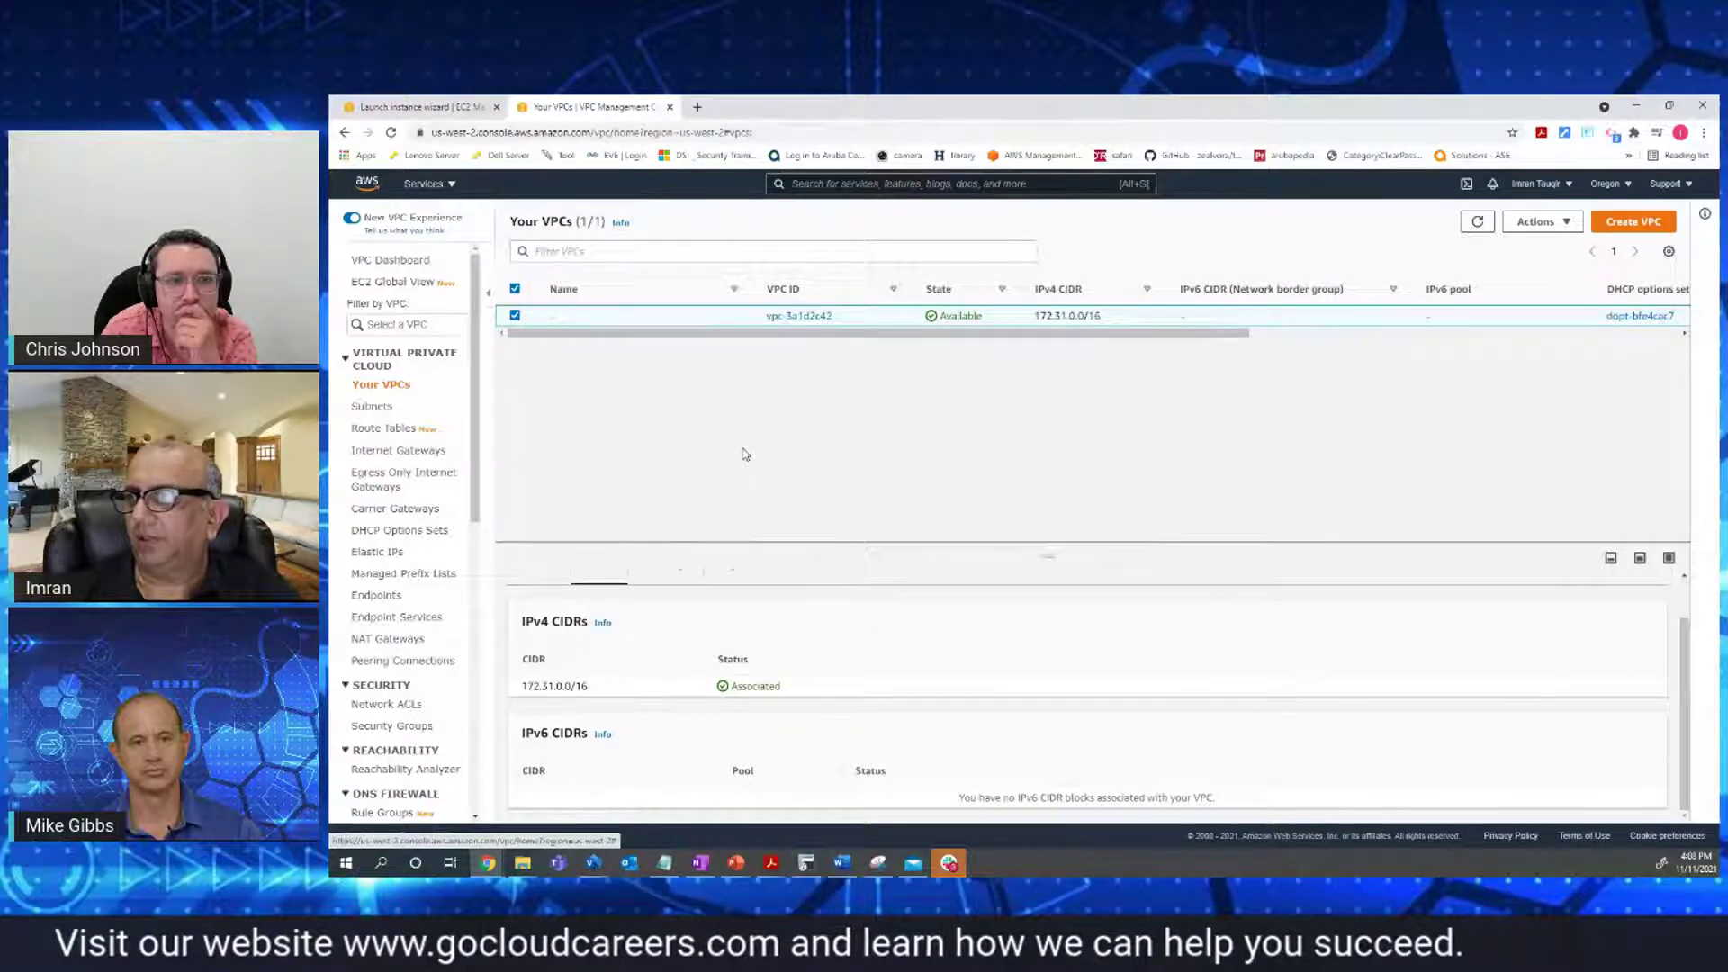
Revisit the VPC dashboard and reopen the list of VPCs
click(1628, 189)
click(996, 454)
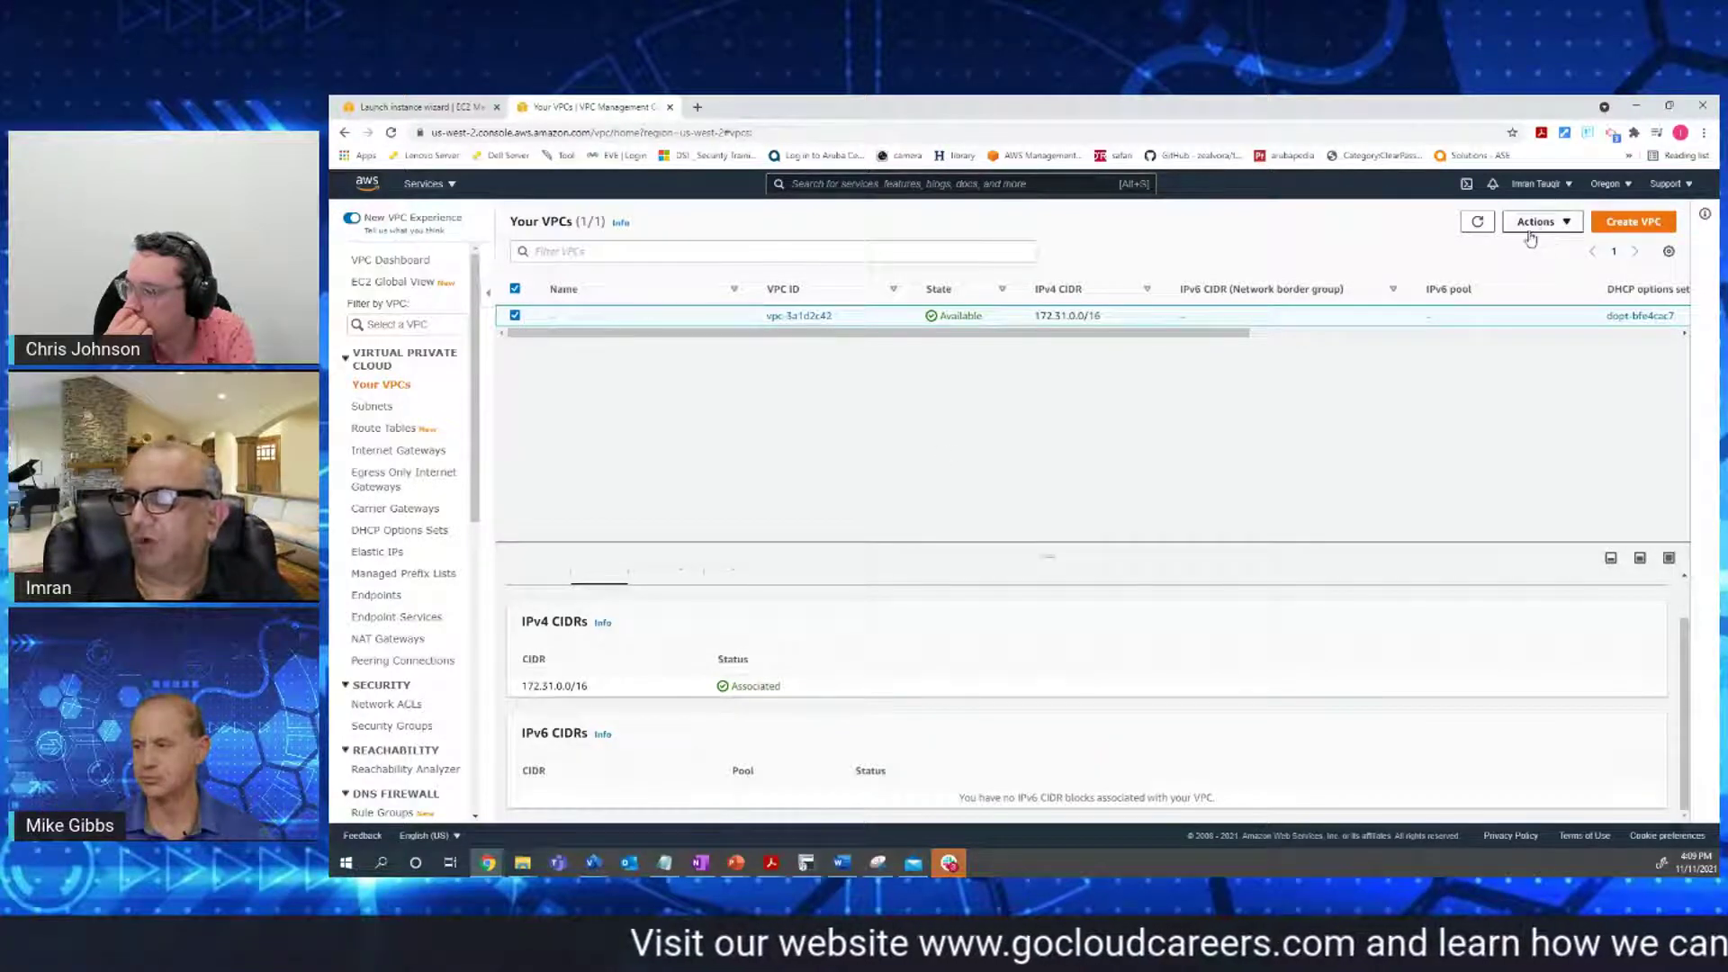
click(397, 261)
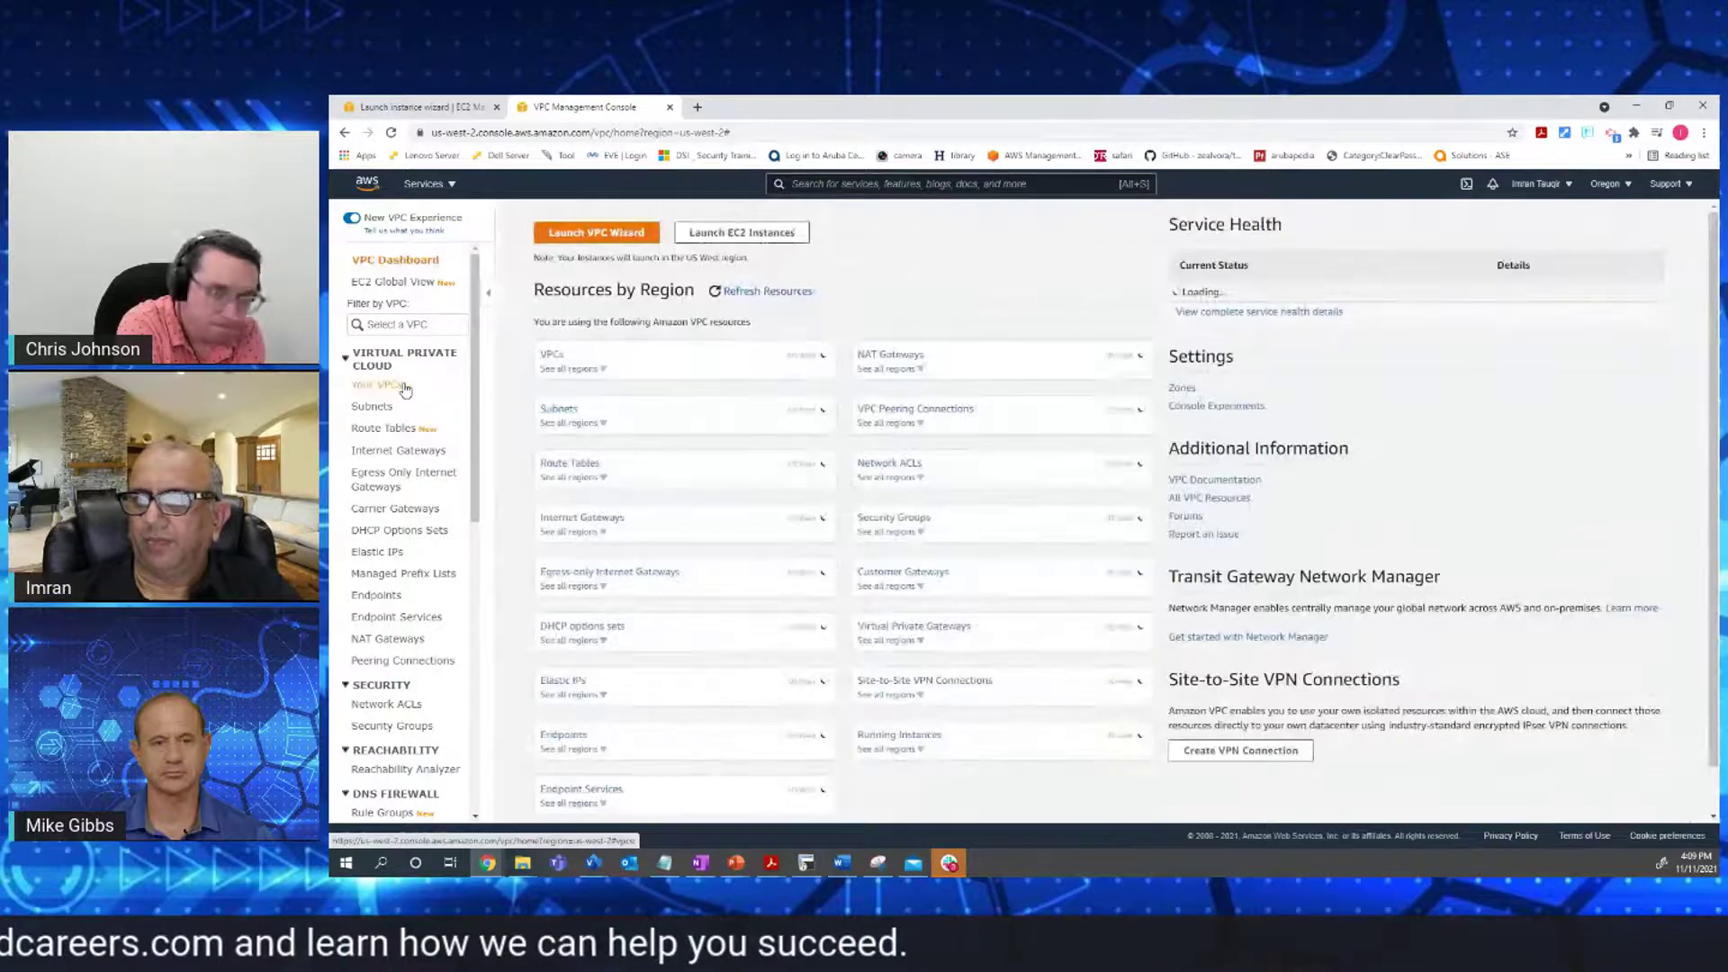
click(405, 387)
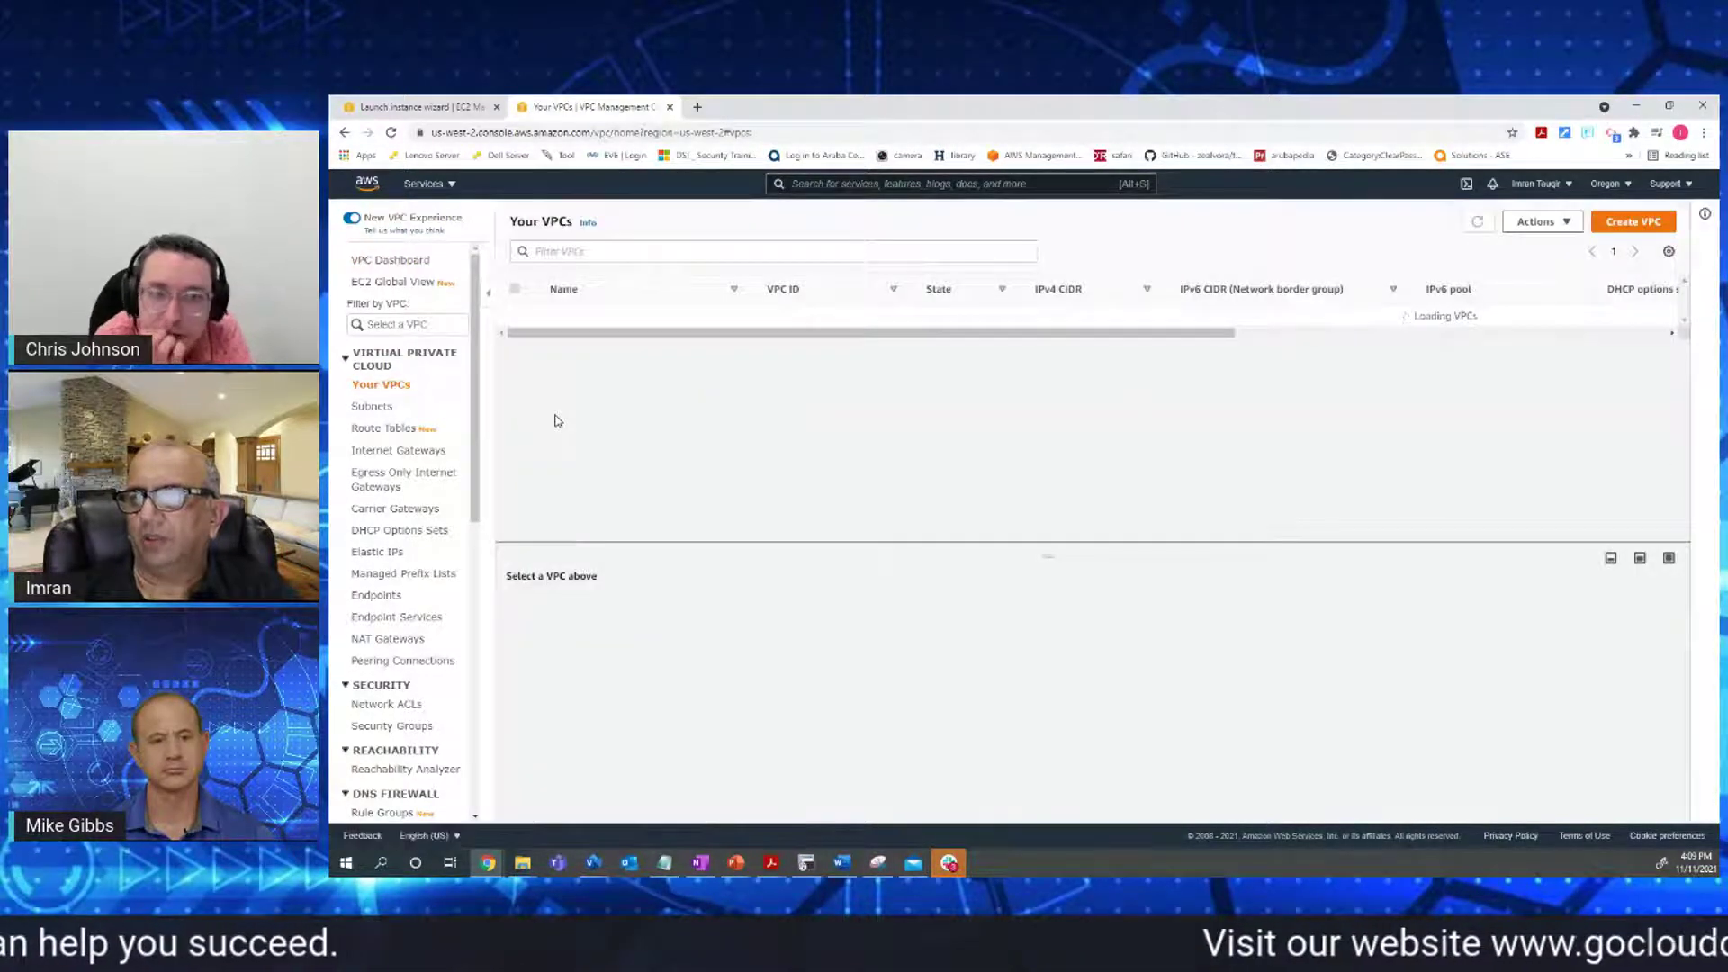
Open the subnets list and examine each subnet's IPv4 CIDR, available addresses, Availability Zone and route table
click(387, 408)
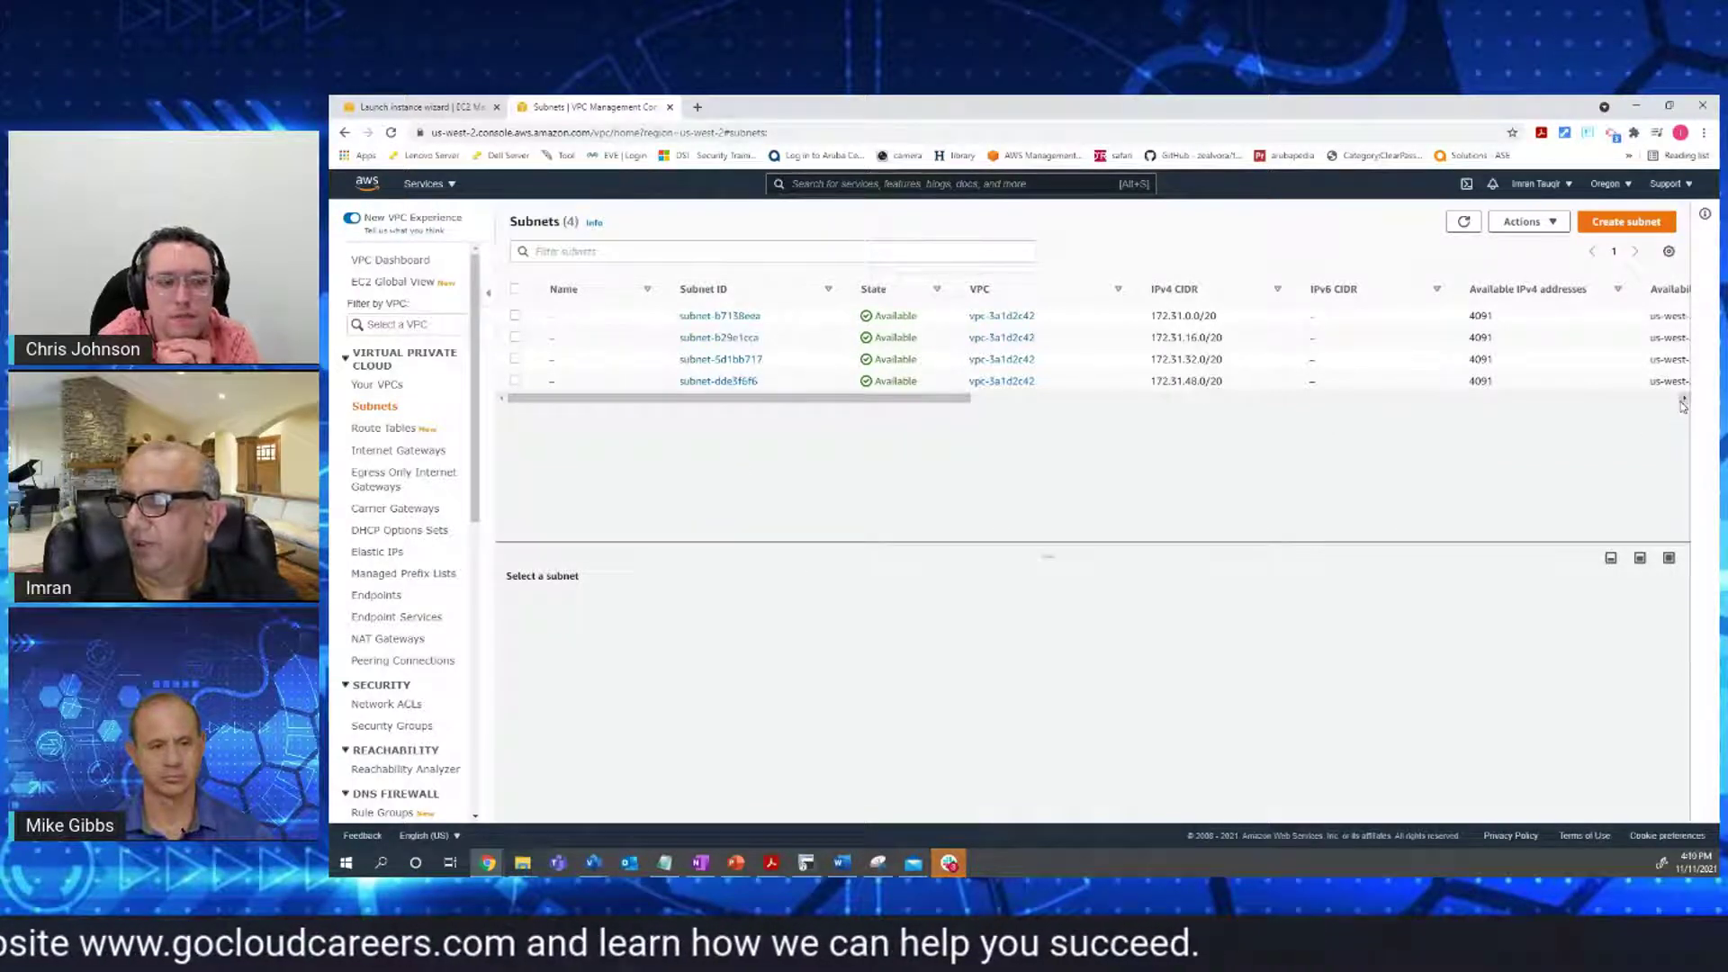
drag(1685, 400, 1684, 403)
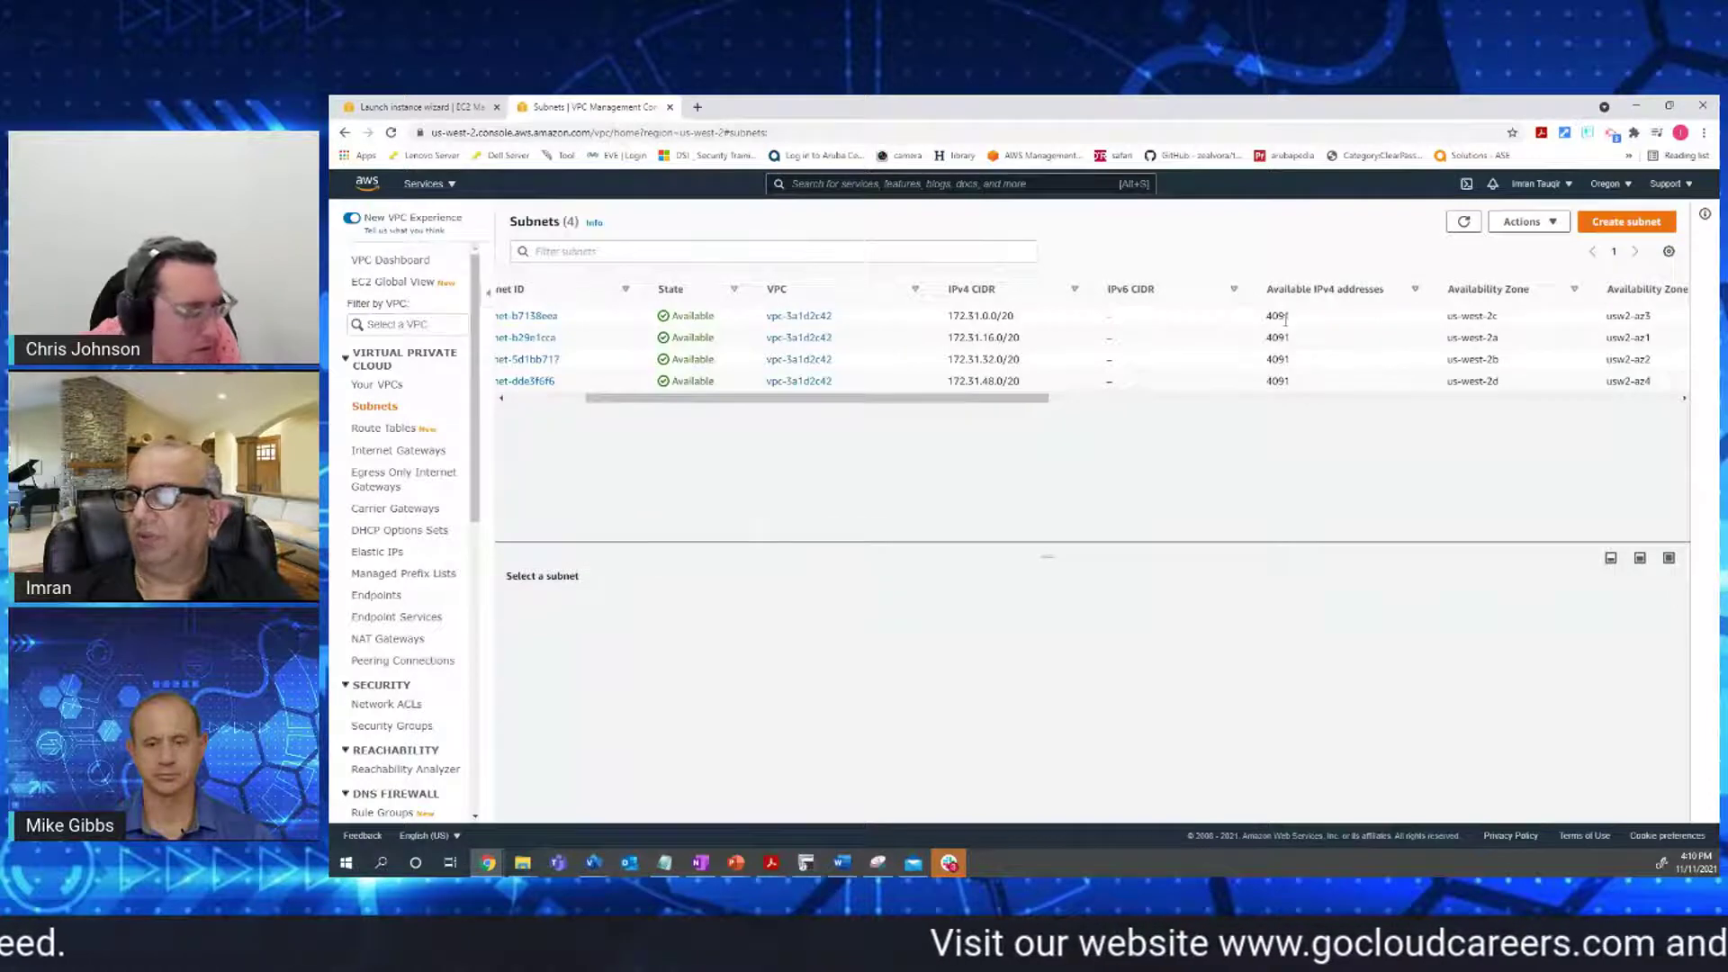
drag(1684, 400, 1684, 403)
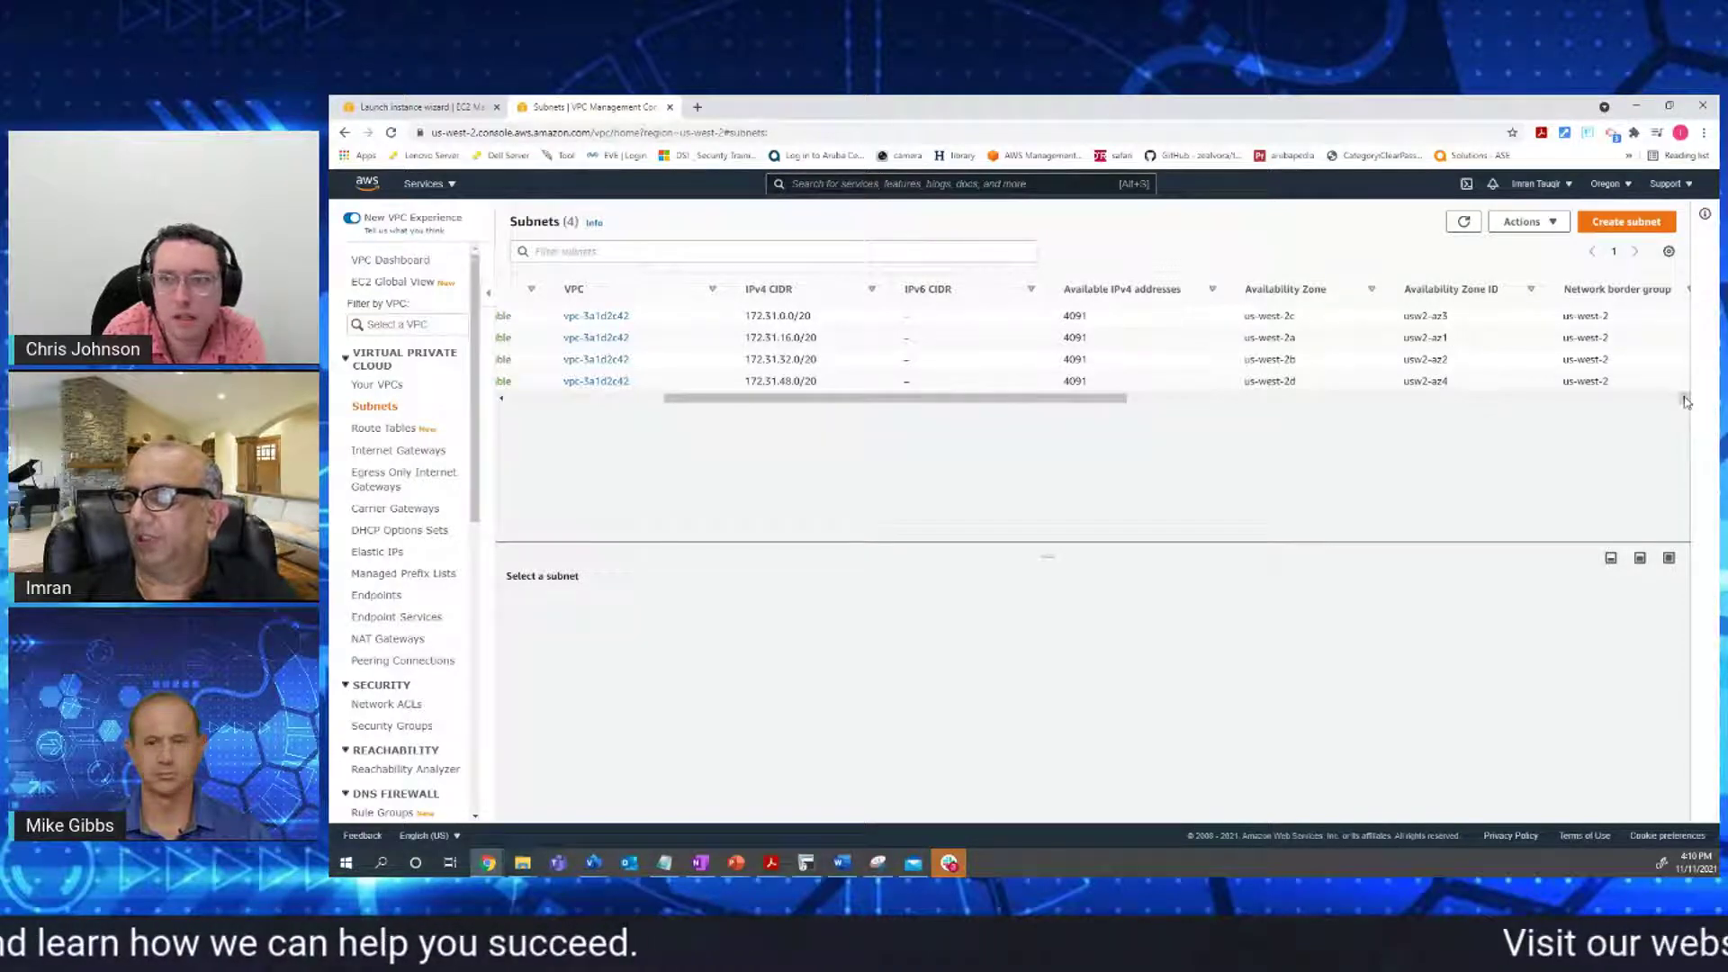
click(1684, 398)
click(1683, 398)
click(1683, 398)
click(1683, 399)
click(1684, 398)
click(1684, 398)
click(1684, 398)
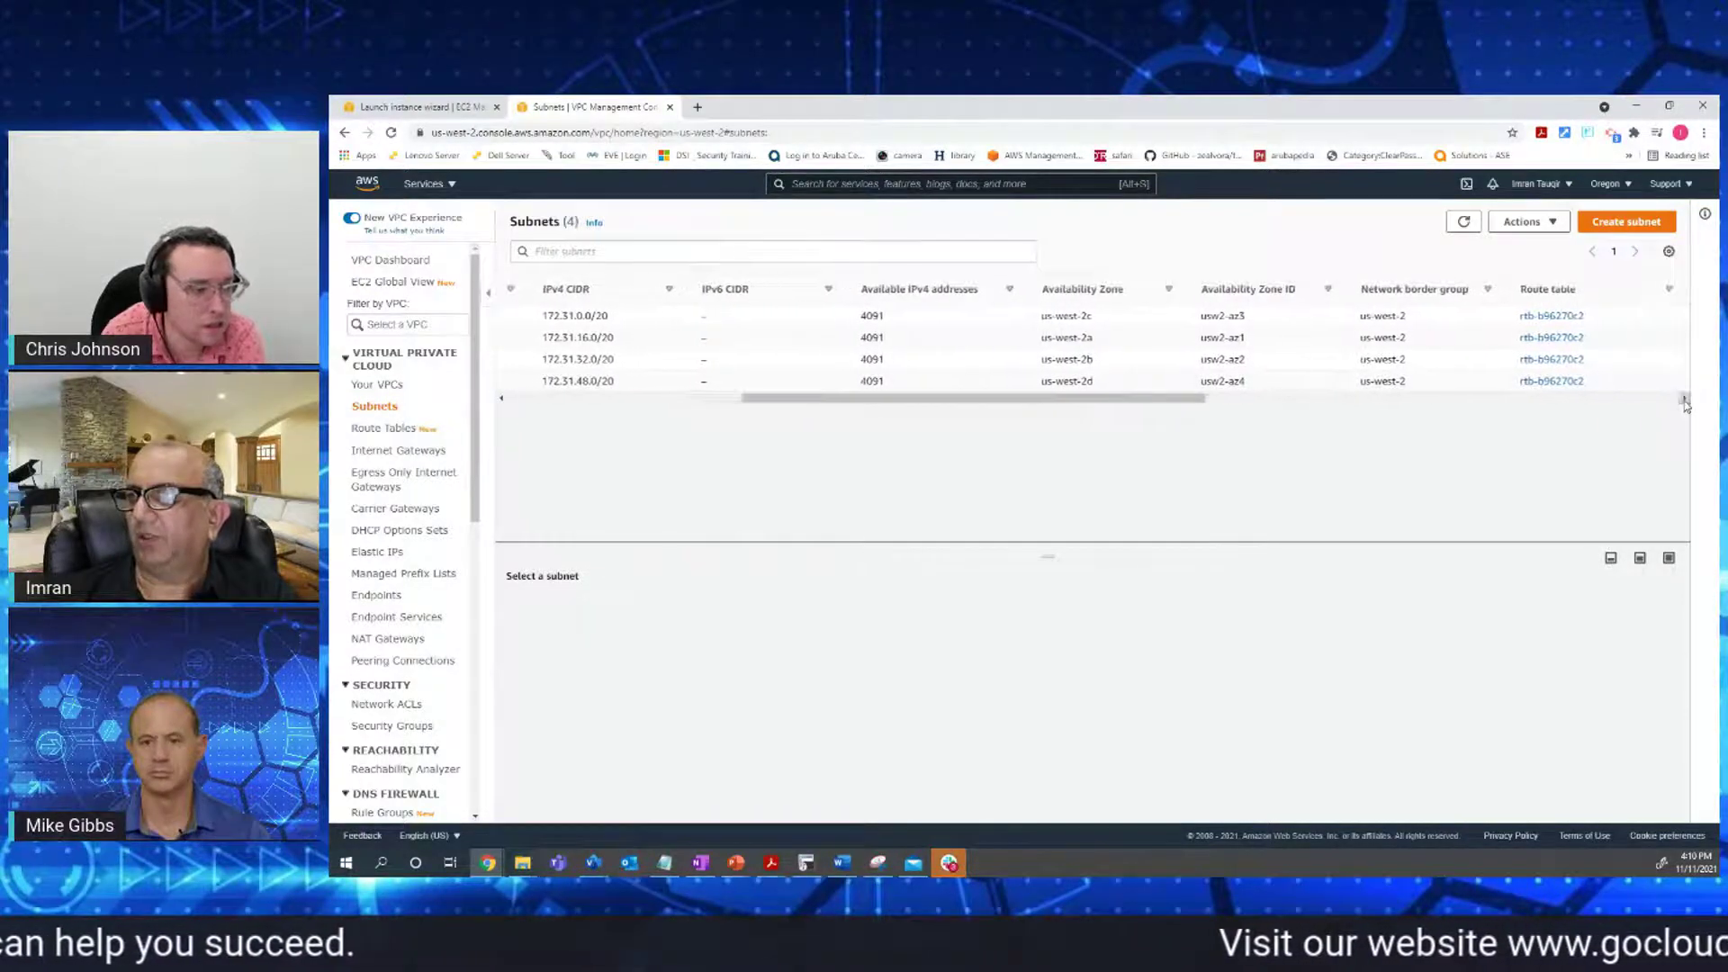
click(1684, 399)
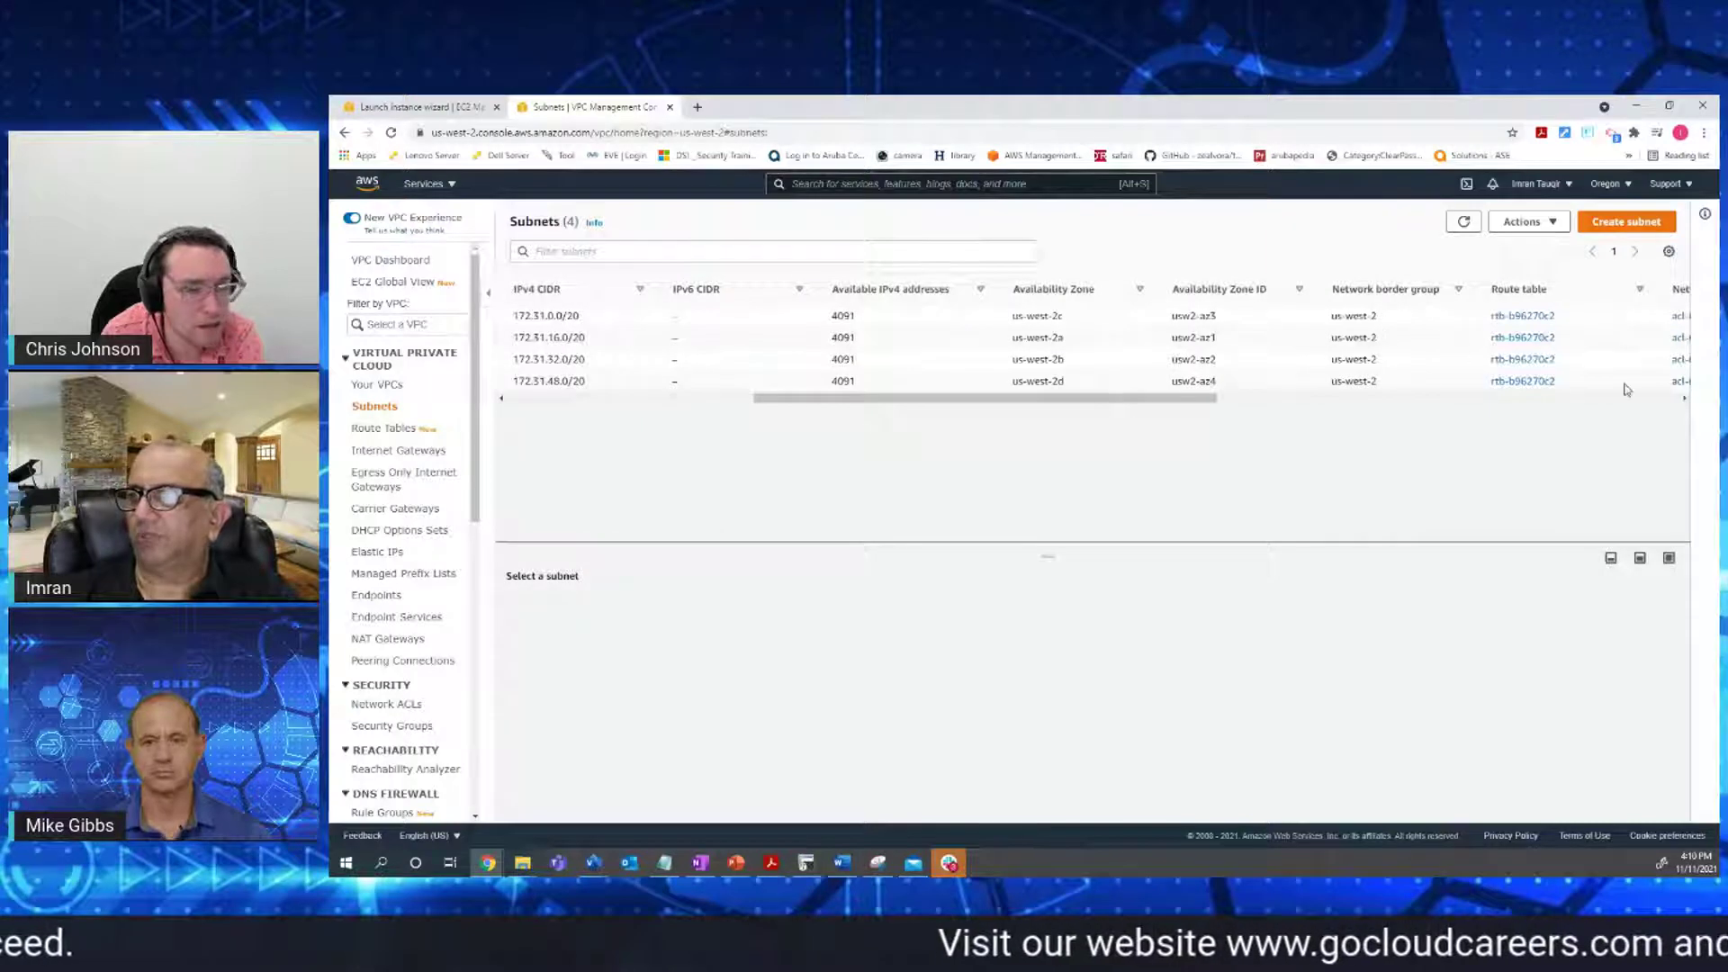
click(1684, 399)
click(1683, 398)
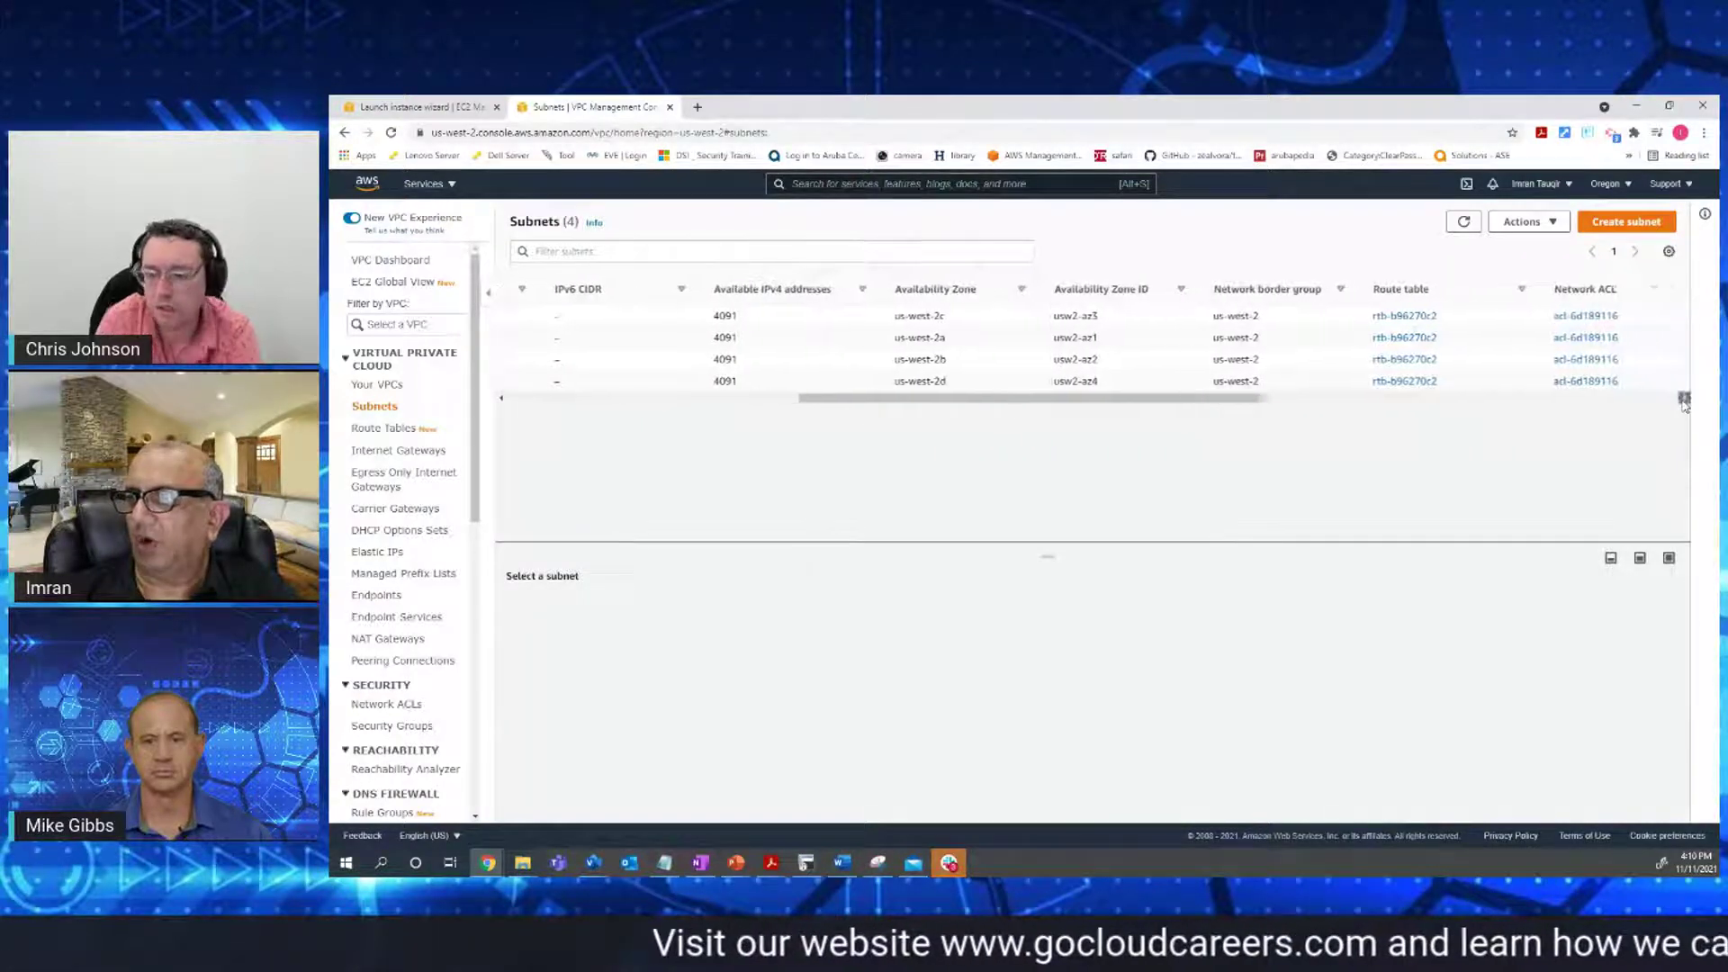
click(1683, 398)
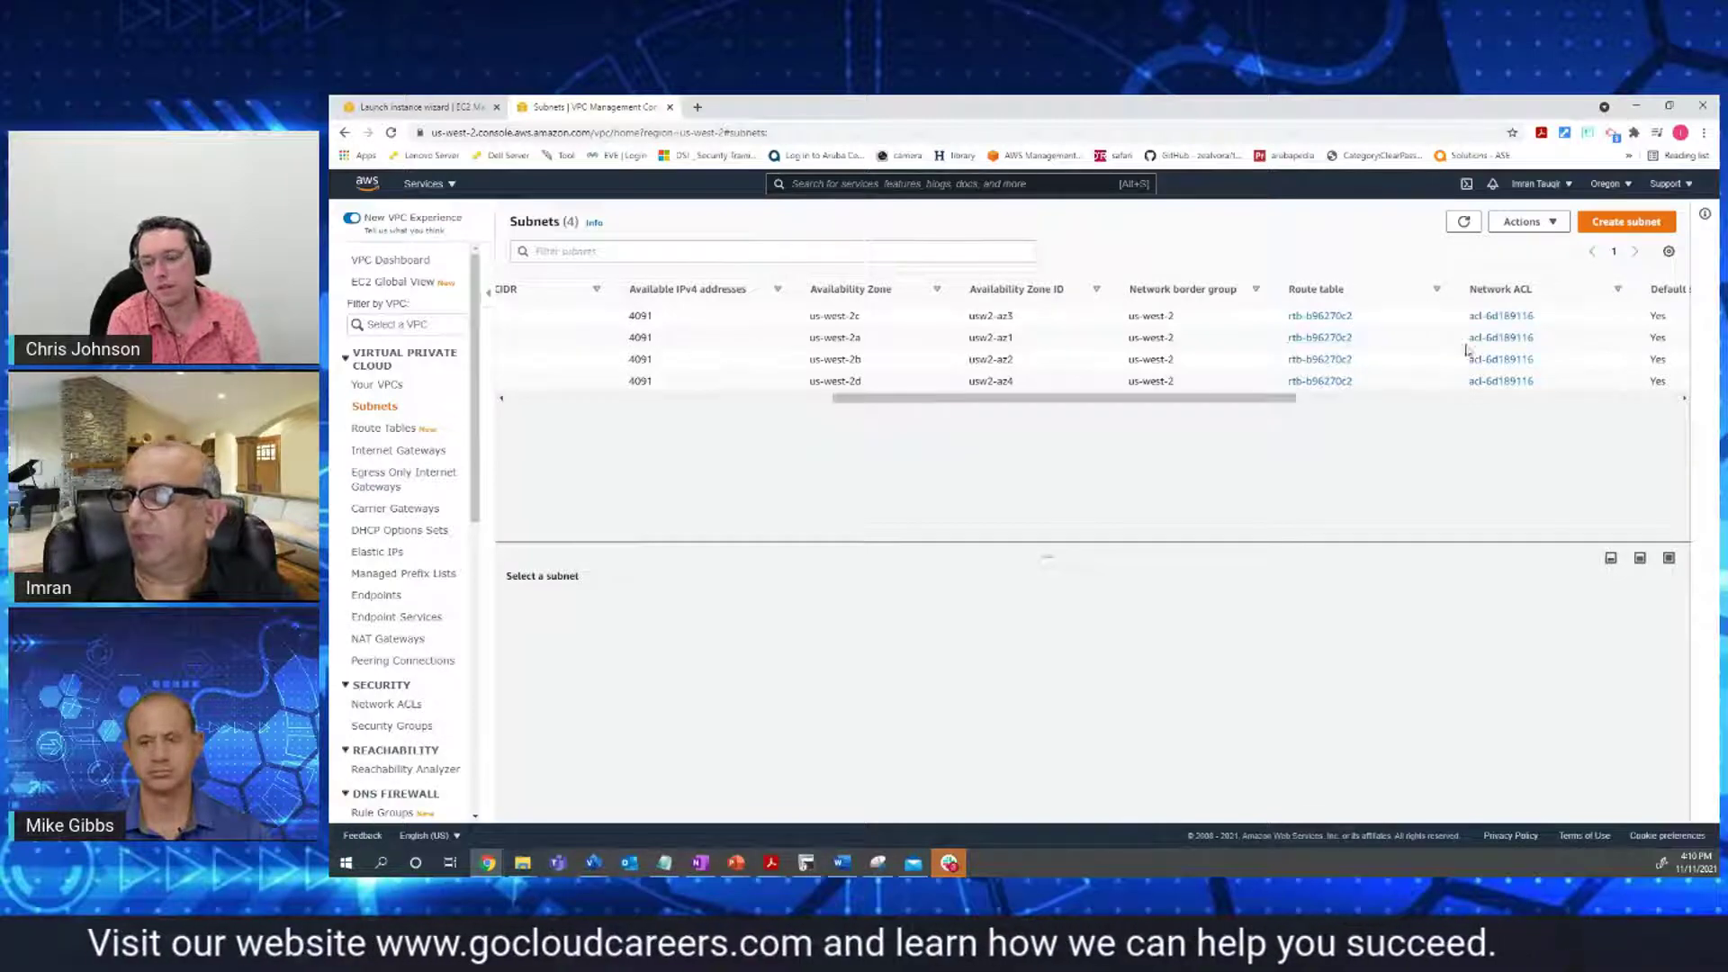
Examine the subnets' network ACL, default subnet, auto-assign public IPv4 address and remaining columns through the owner ID
click(1684, 398)
click(1683, 399)
click(1684, 399)
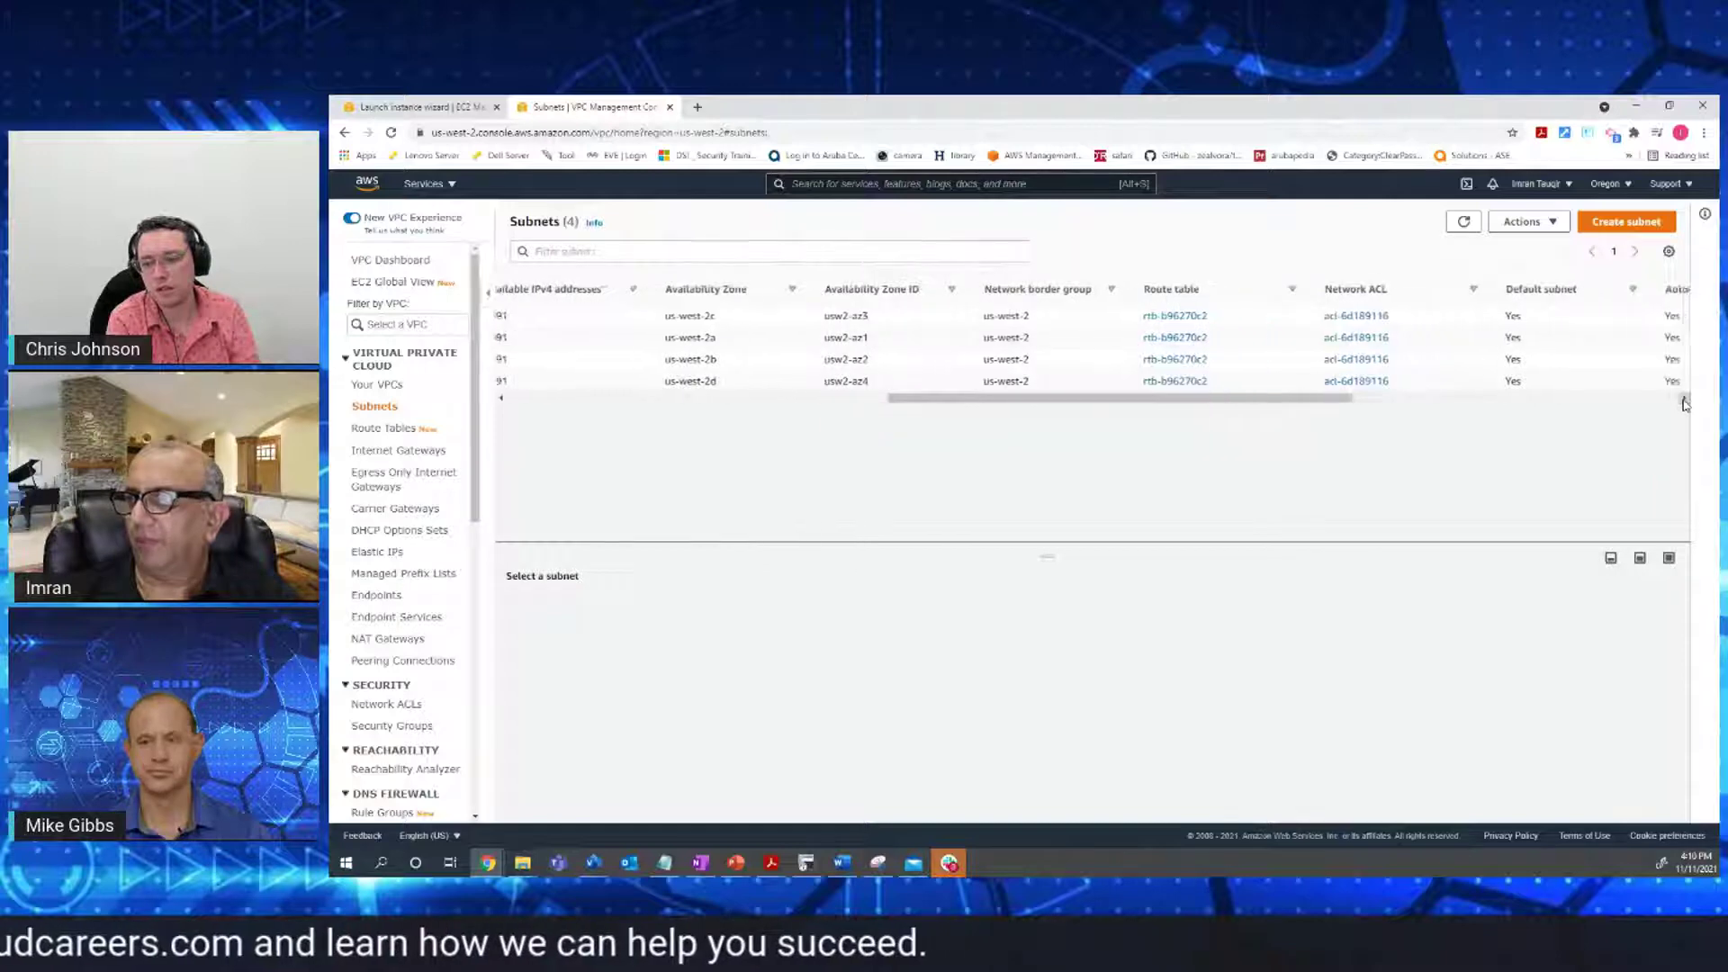
click(1683, 399)
click(1683, 399)
click(1683, 398)
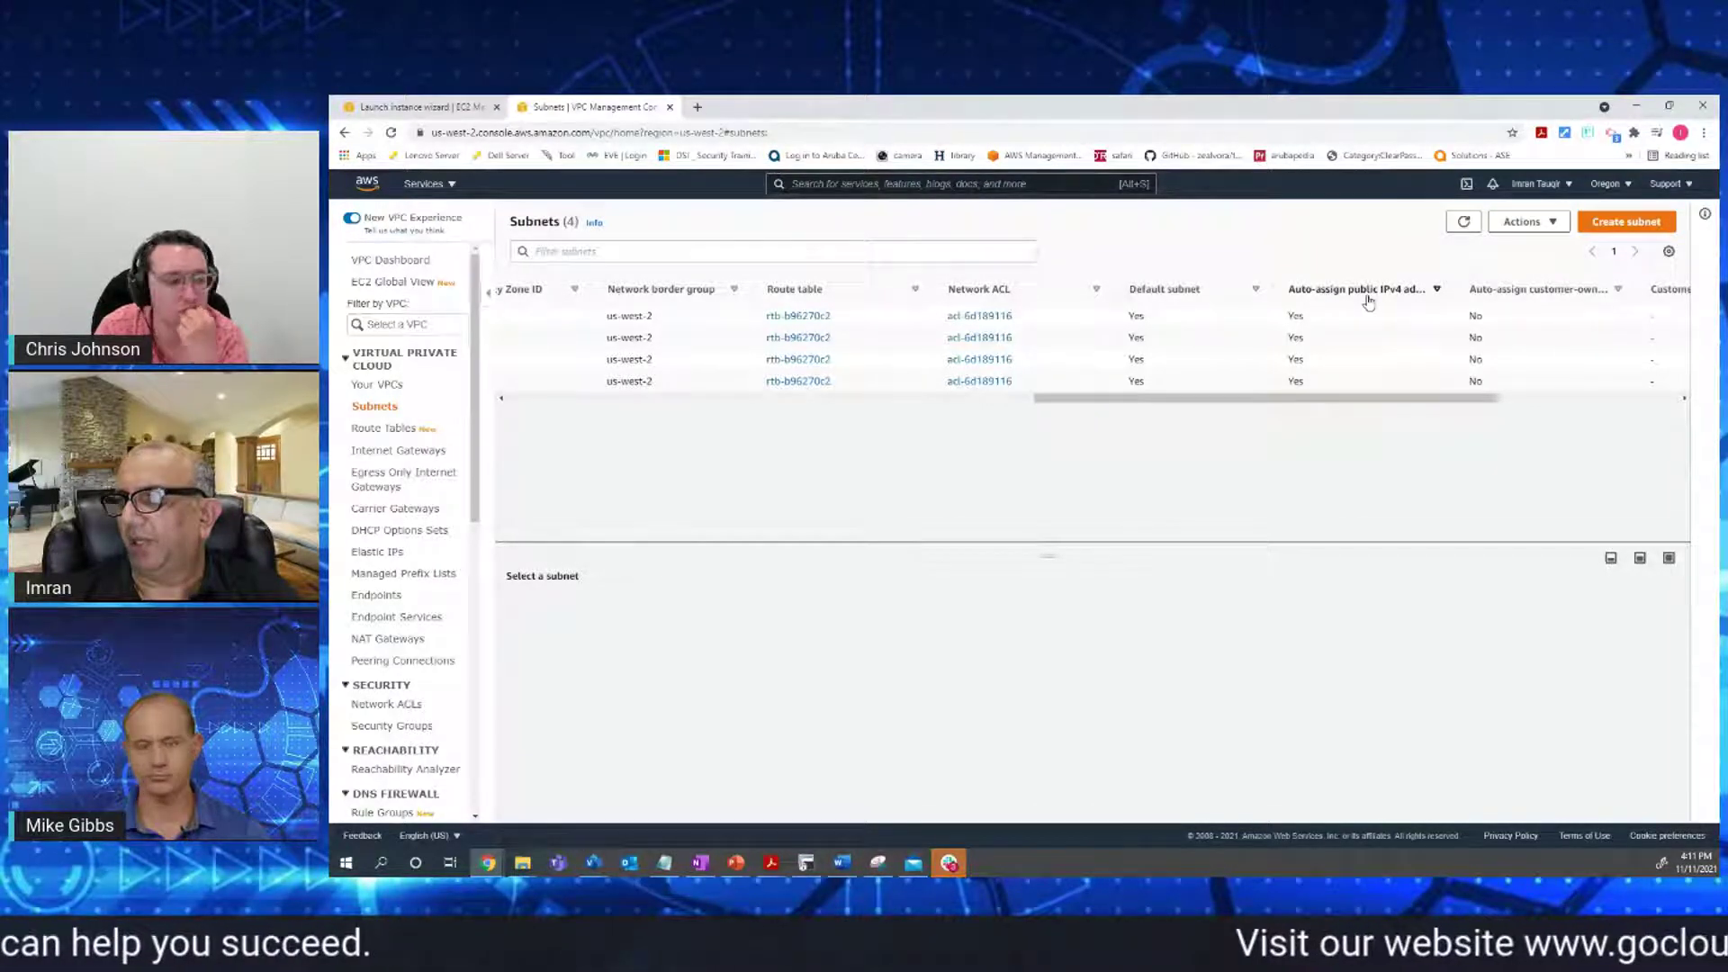
click(1684, 399)
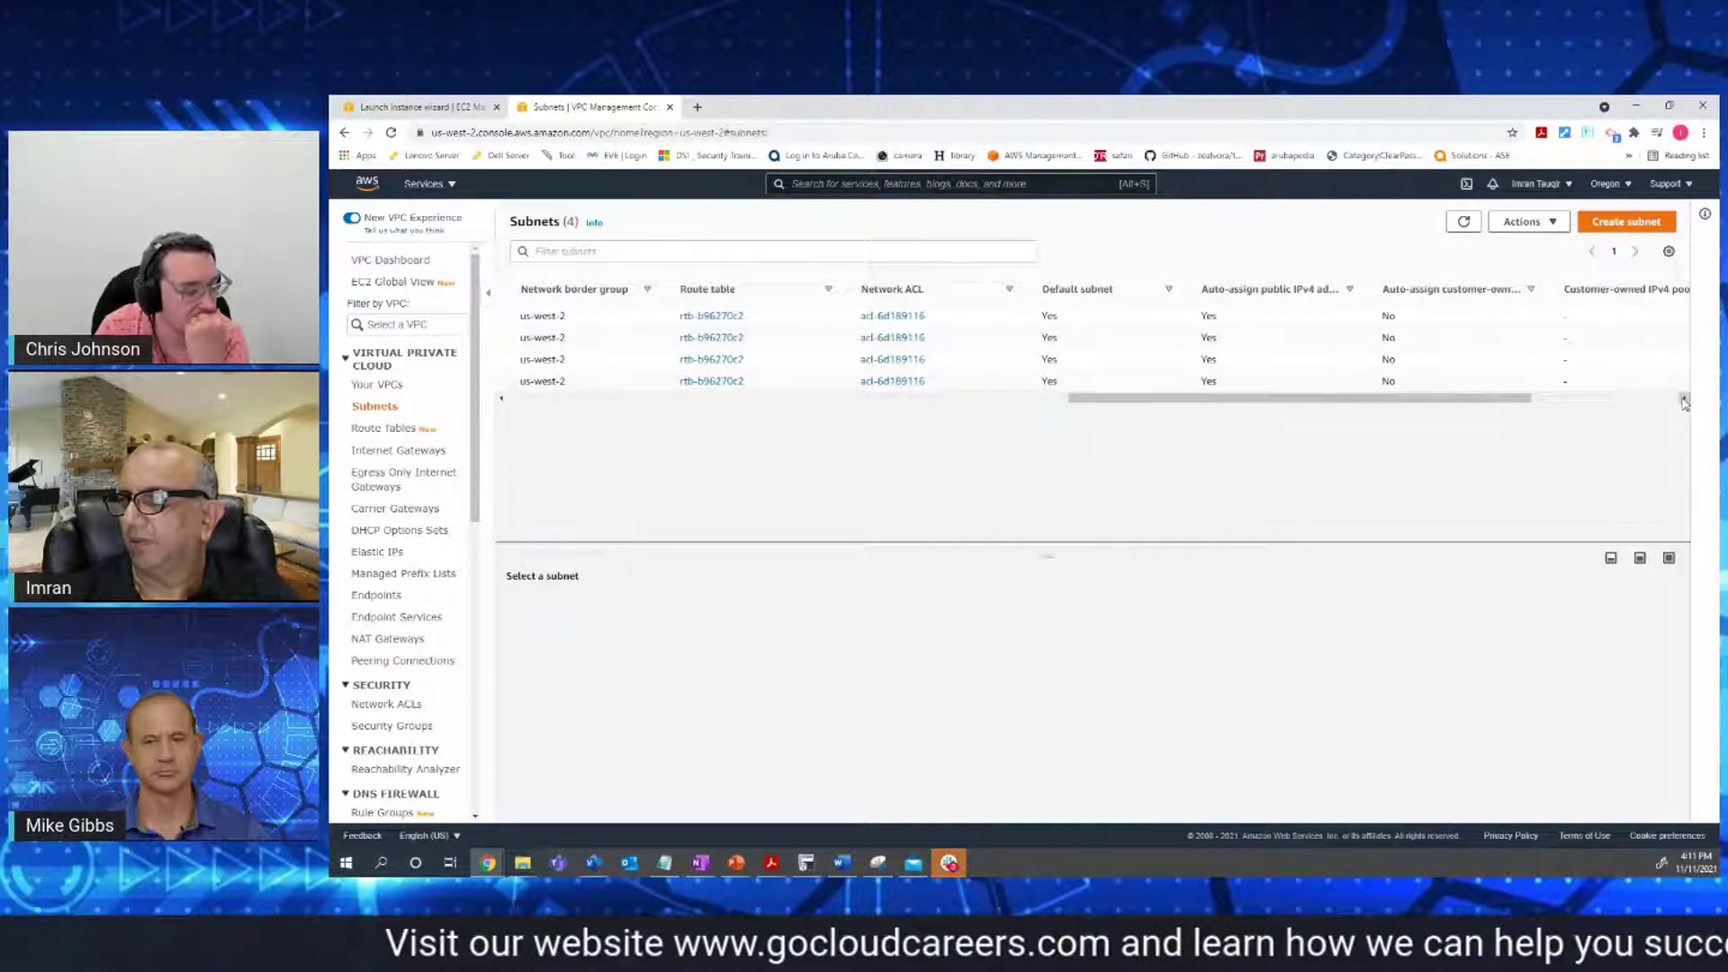
click(1682, 400)
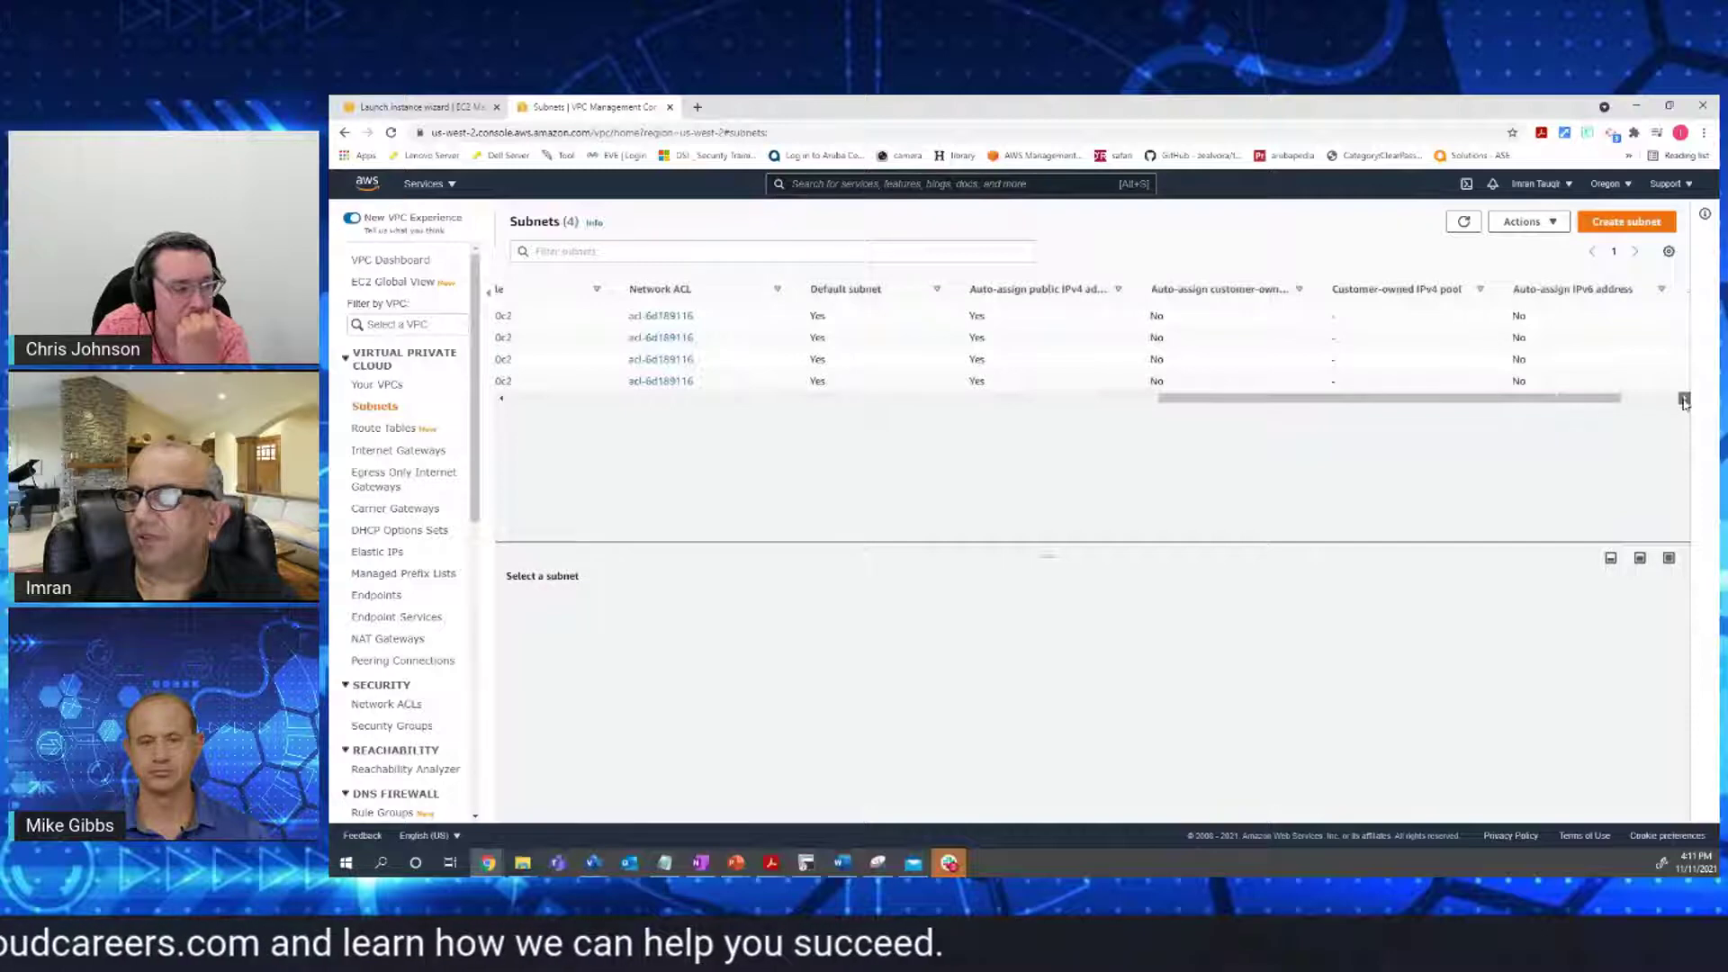
click(1684, 398)
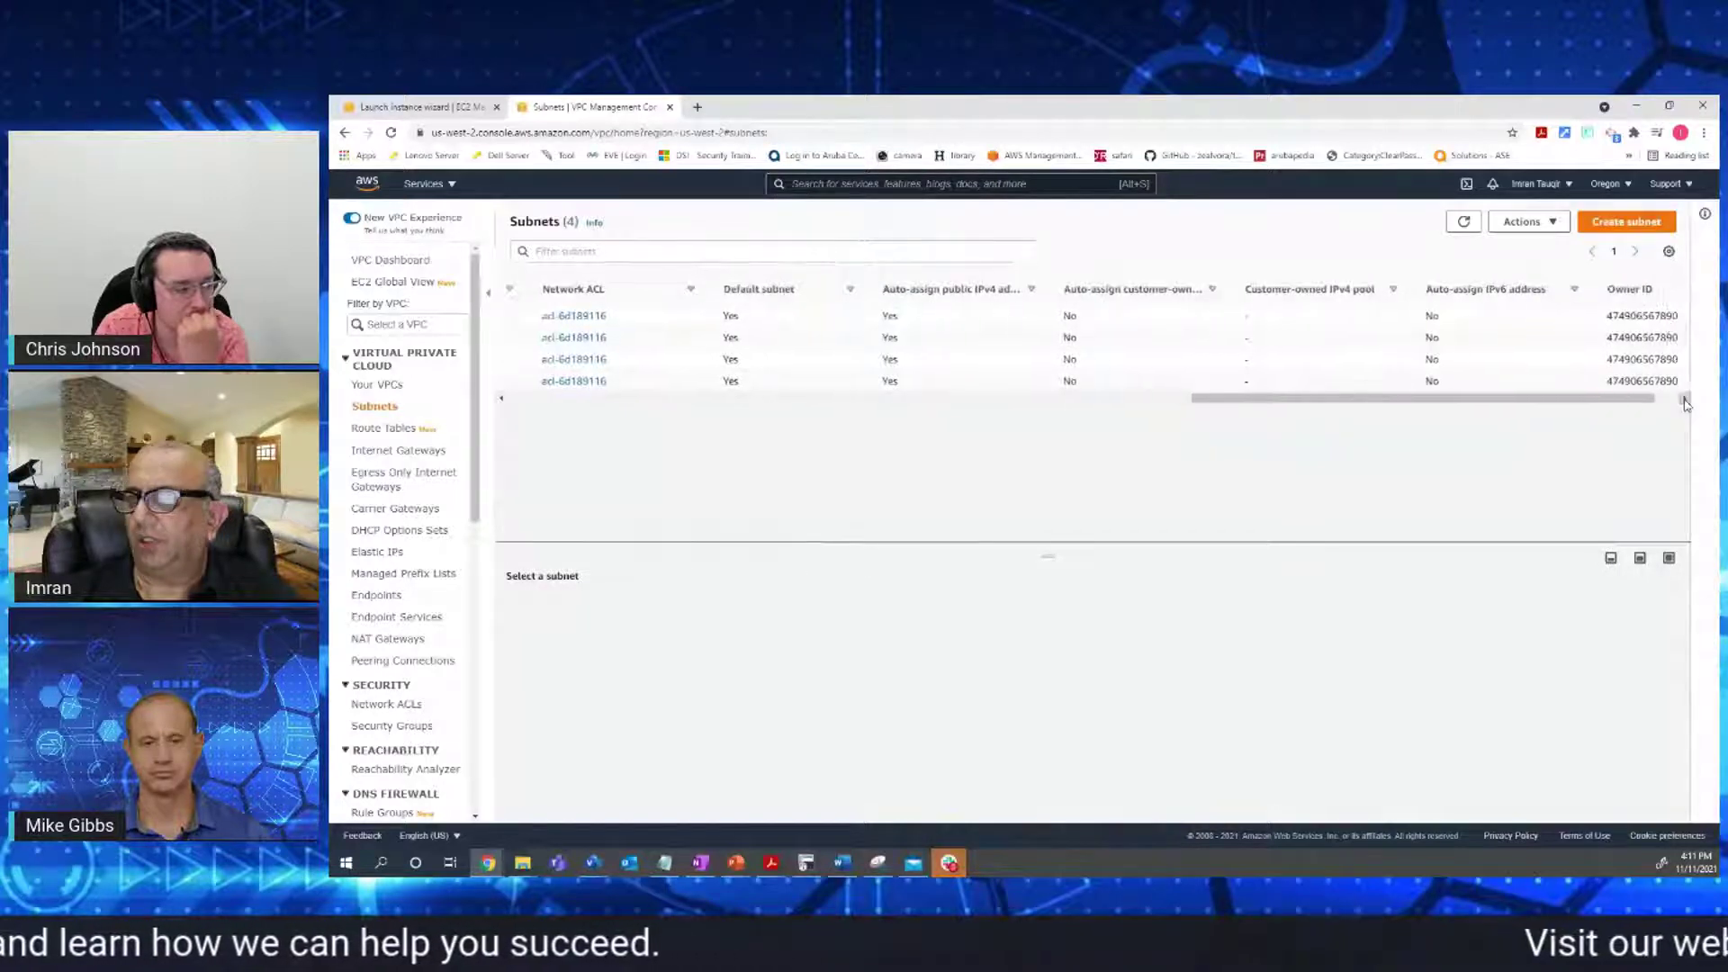
click(1684, 398)
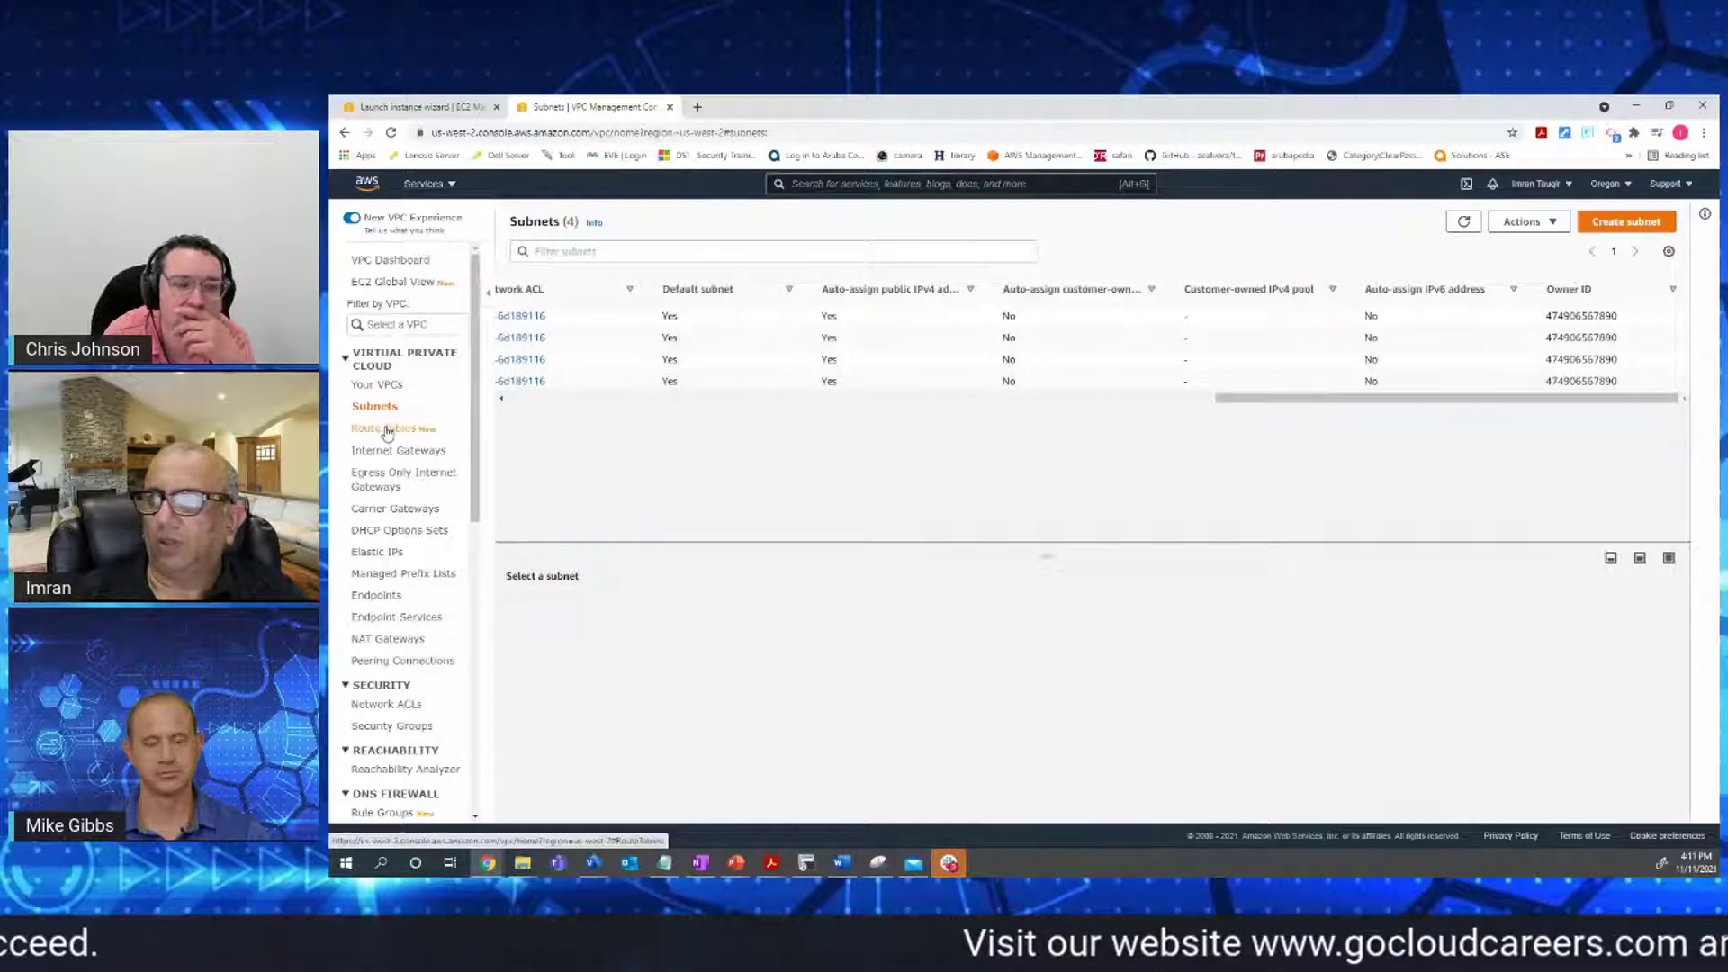
View the routes of the VPC's main route table and open the internet gateway targeted by the 0.0.0.0/0 route
click(387, 430)
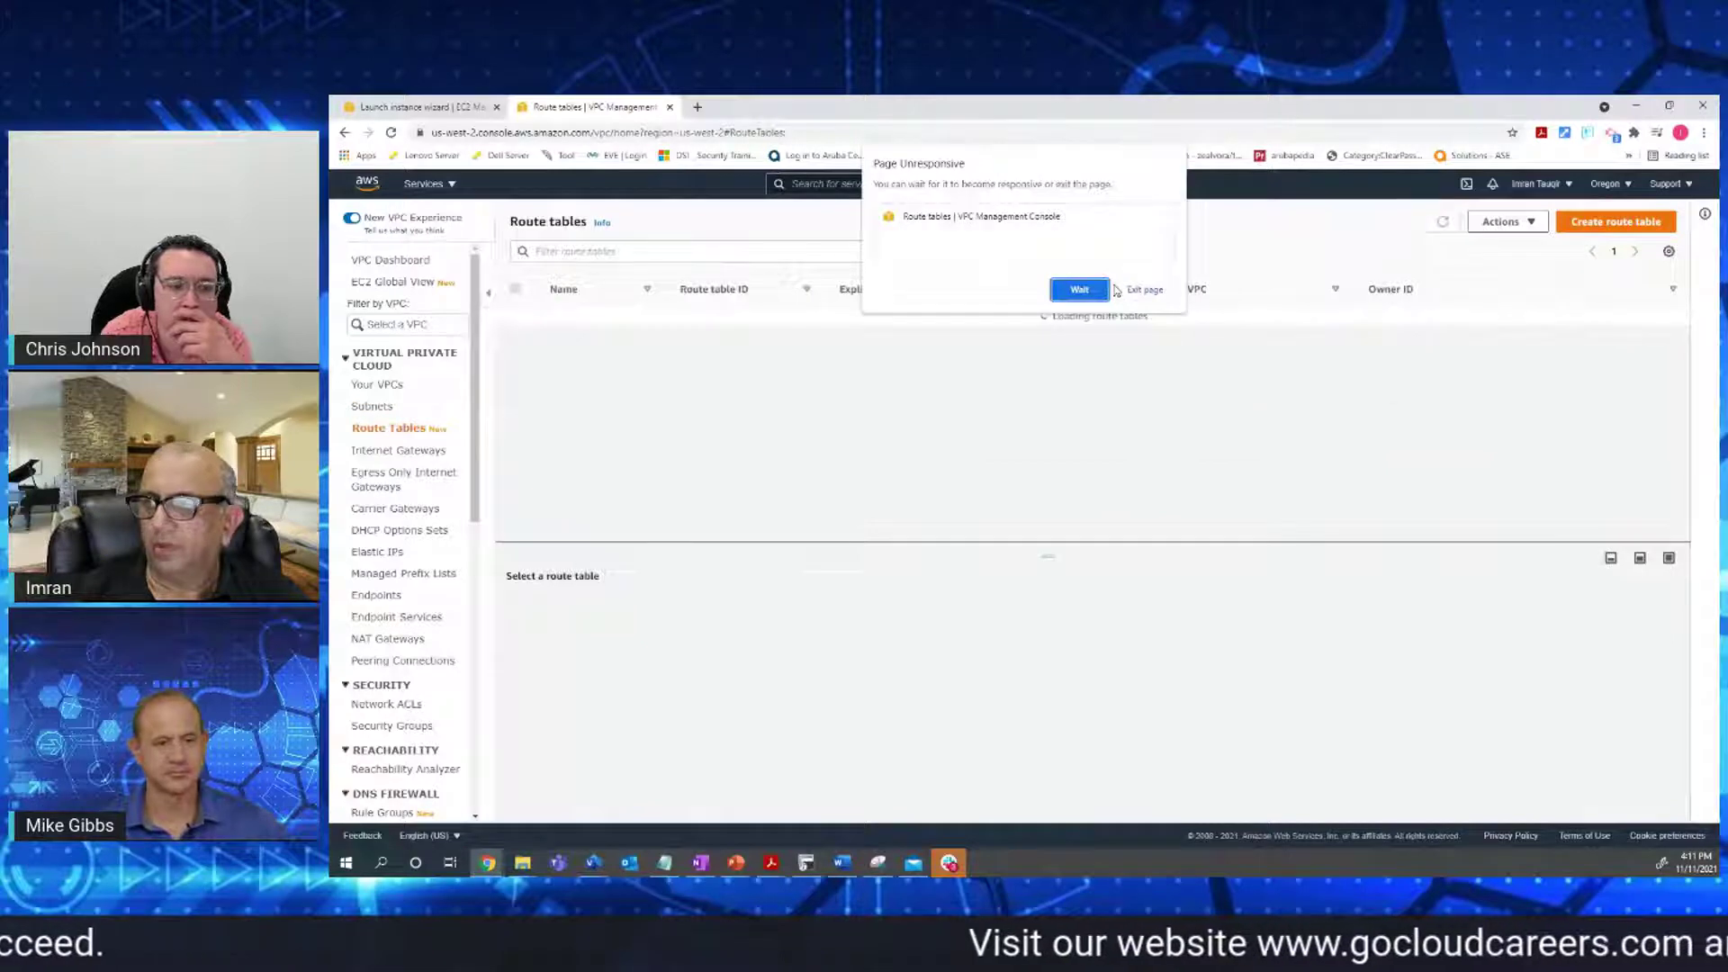
click(1094, 290)
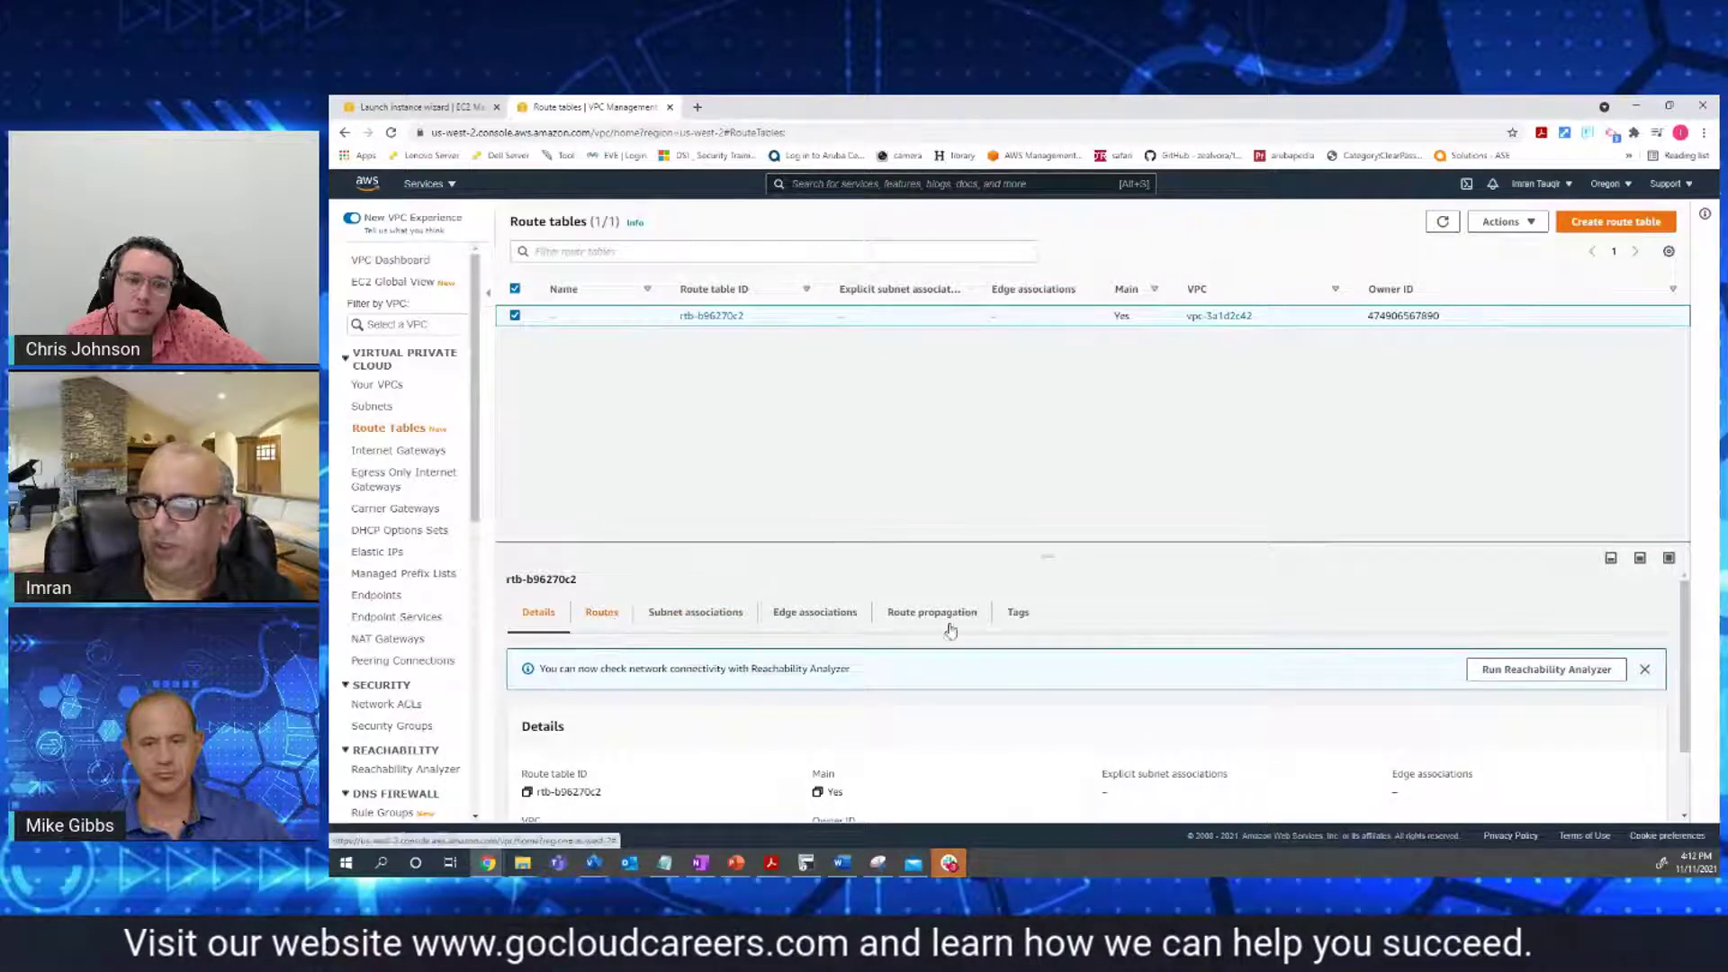
scroll(1679, 819, down, 1)
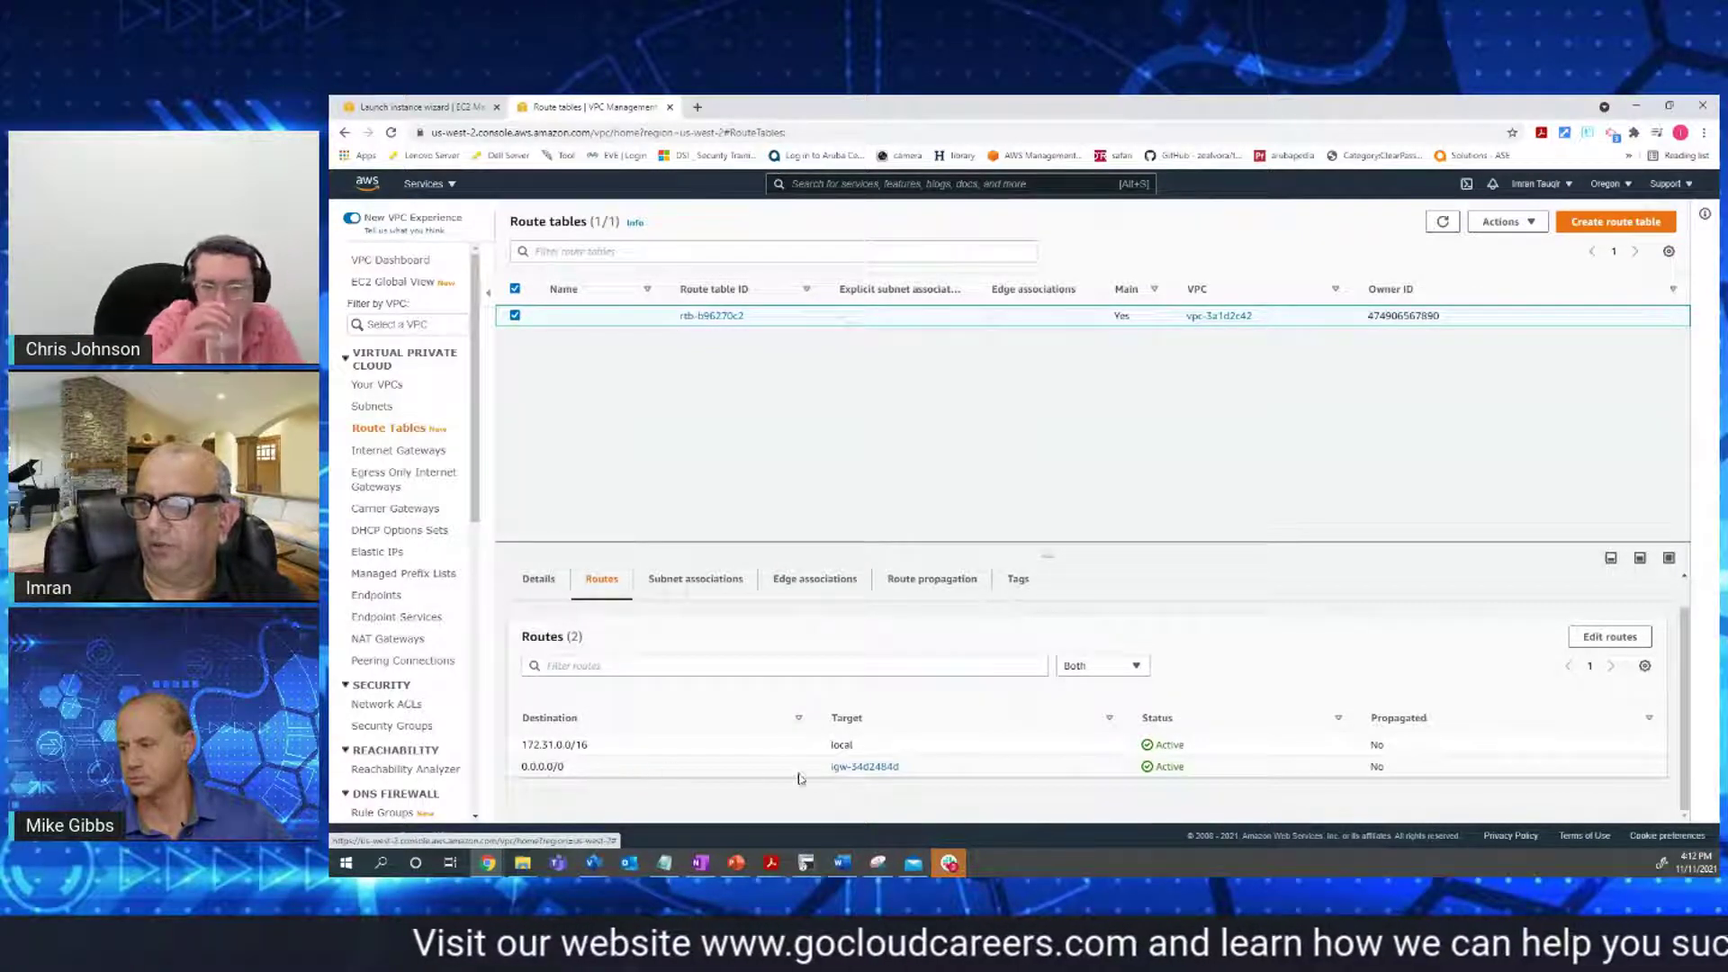
click(864, 767)
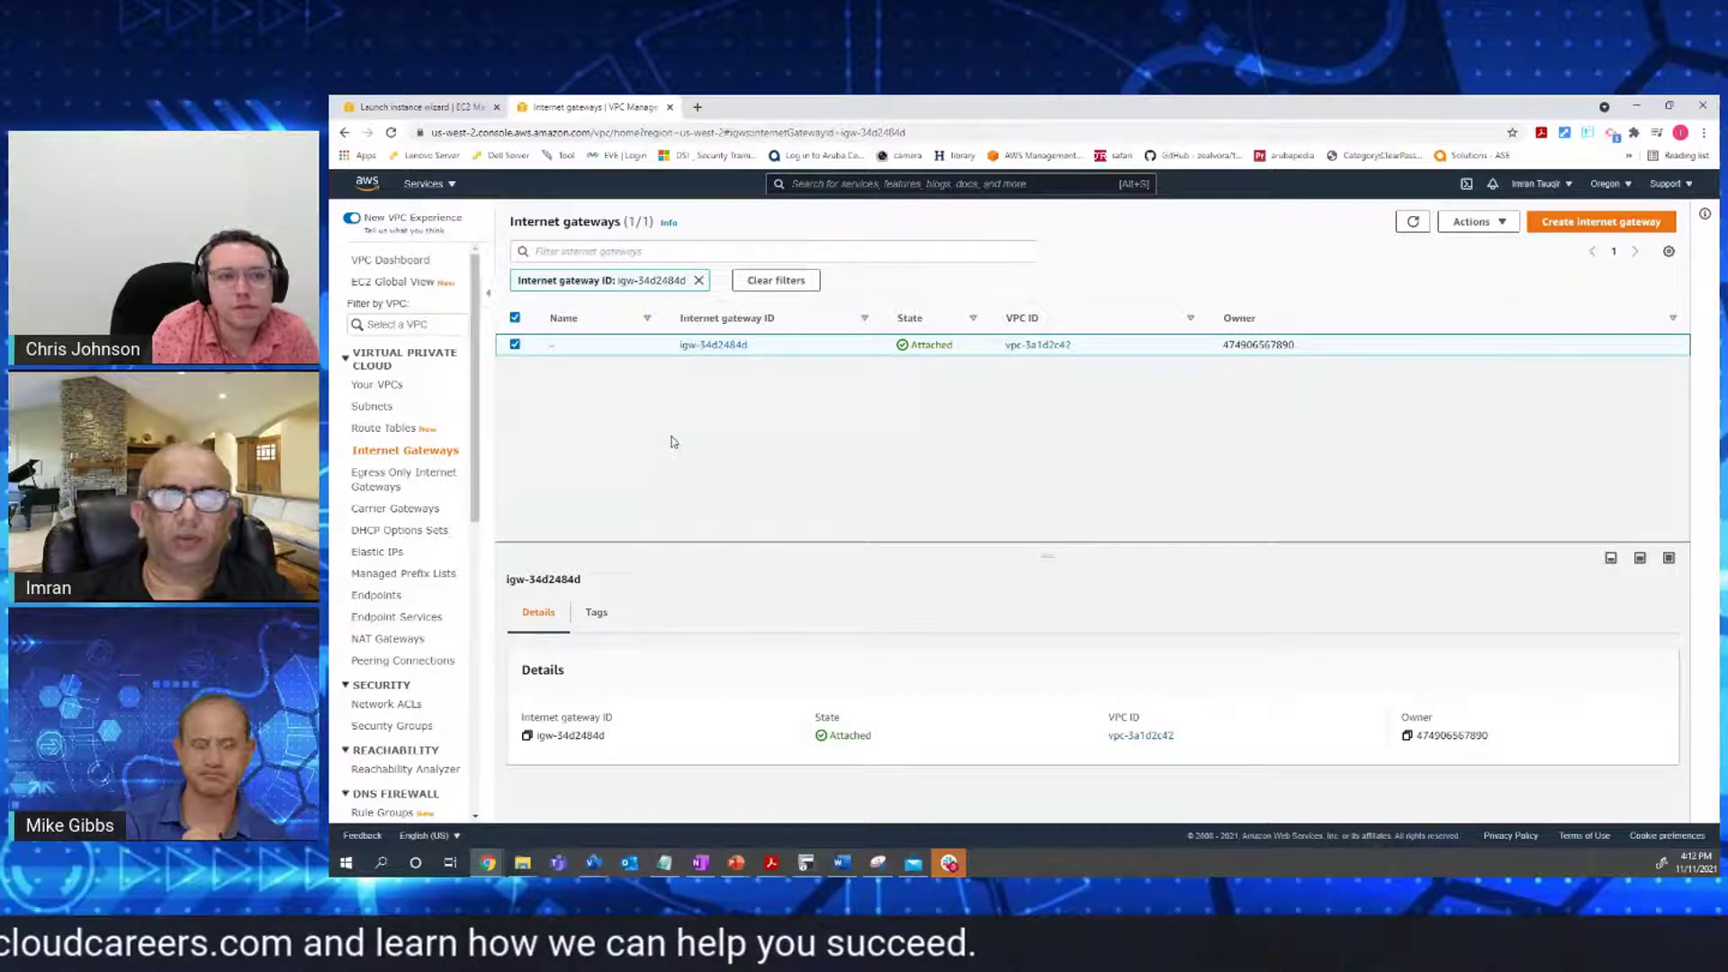
Switch to the VPC presentation in PowerPoint to show slide 30 on public and private services, and return to the AWS console
click(736, 863)
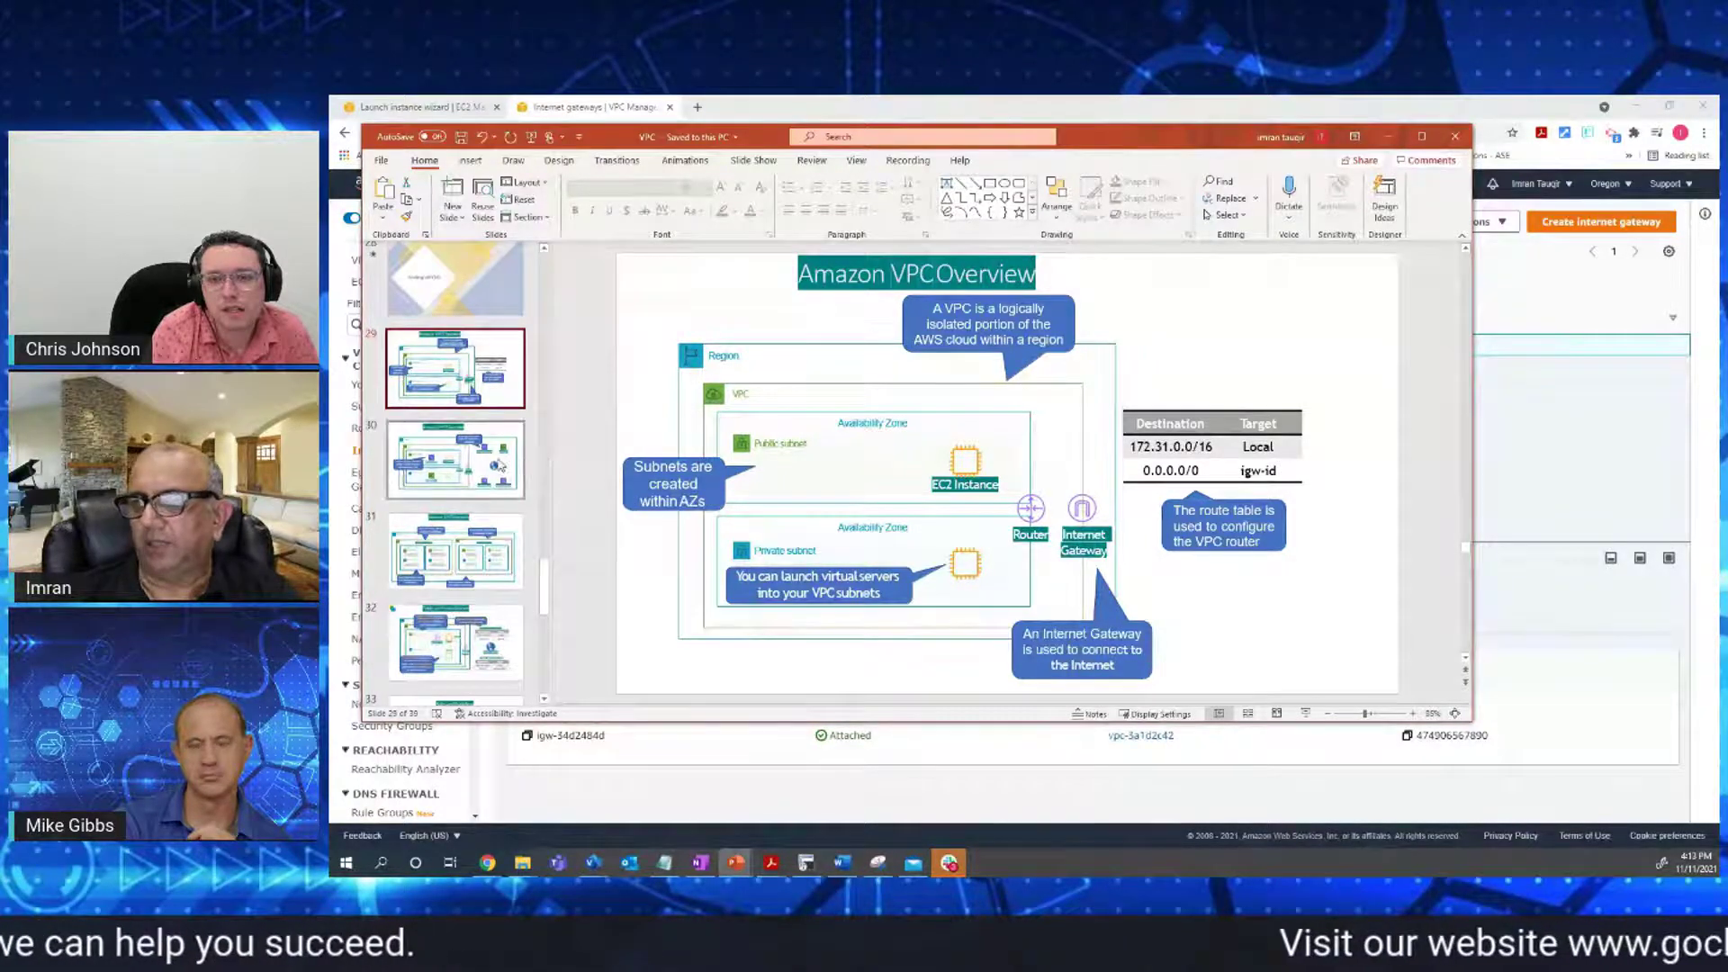
click(499, 465)
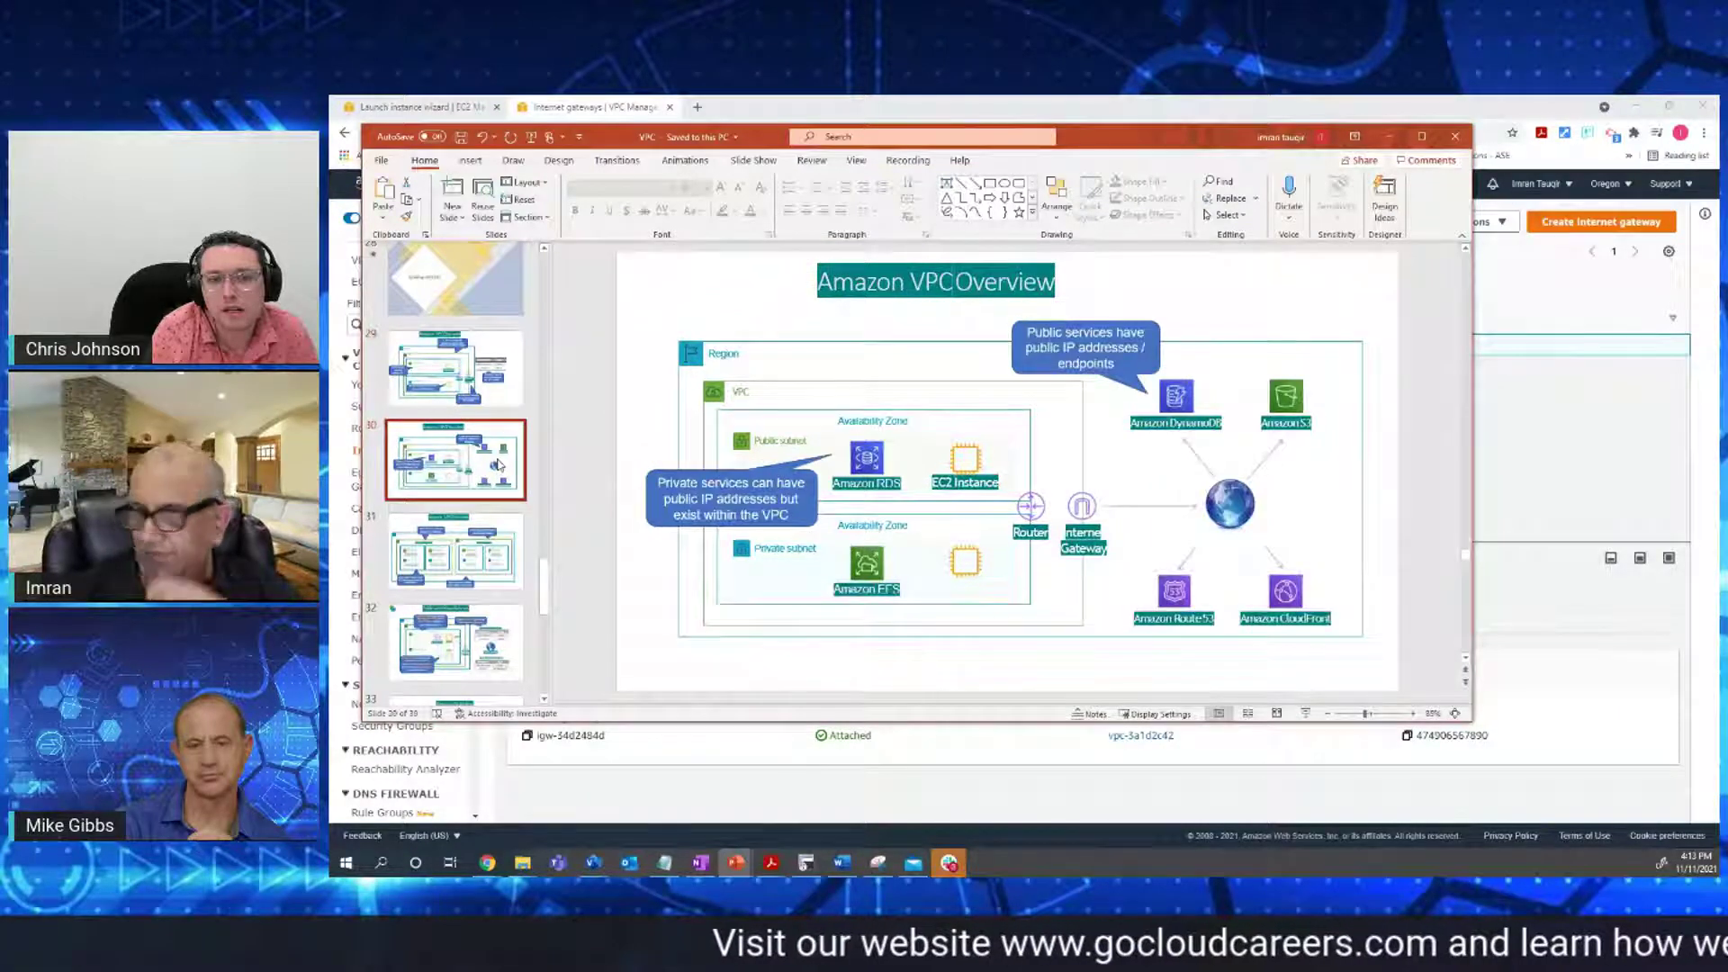
click(1389, 135)
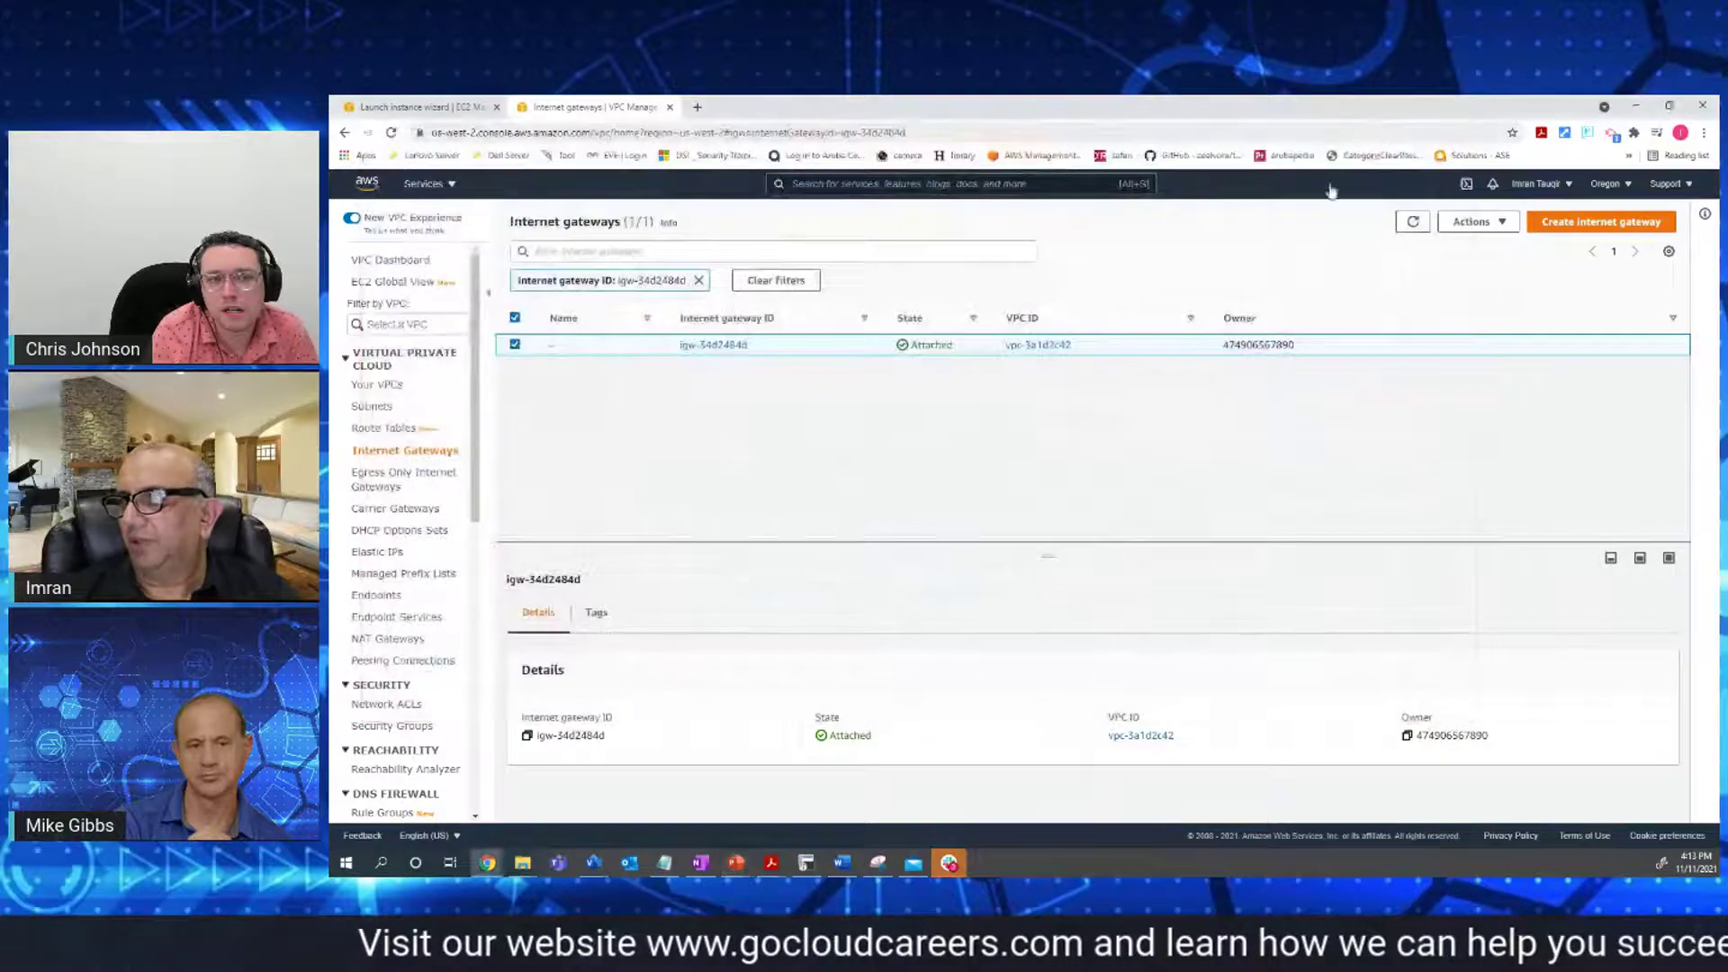
View the egress-only internet gateways page and go back to the subnets list
click(395, 479)
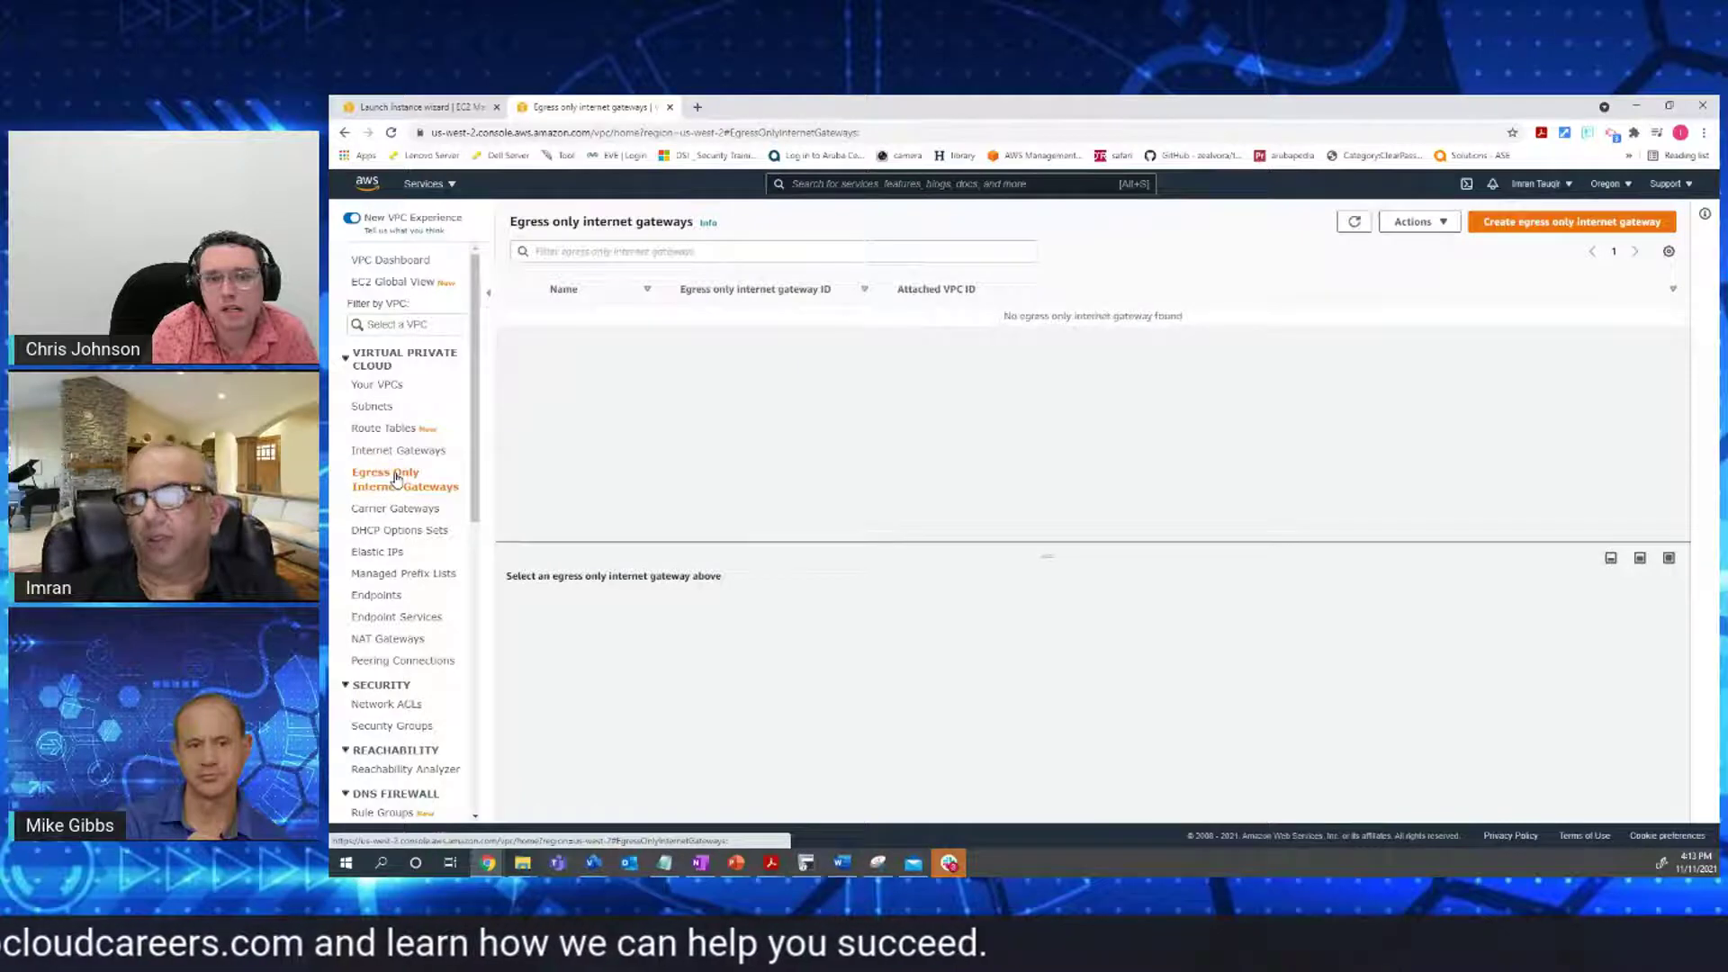
click(387, 387)
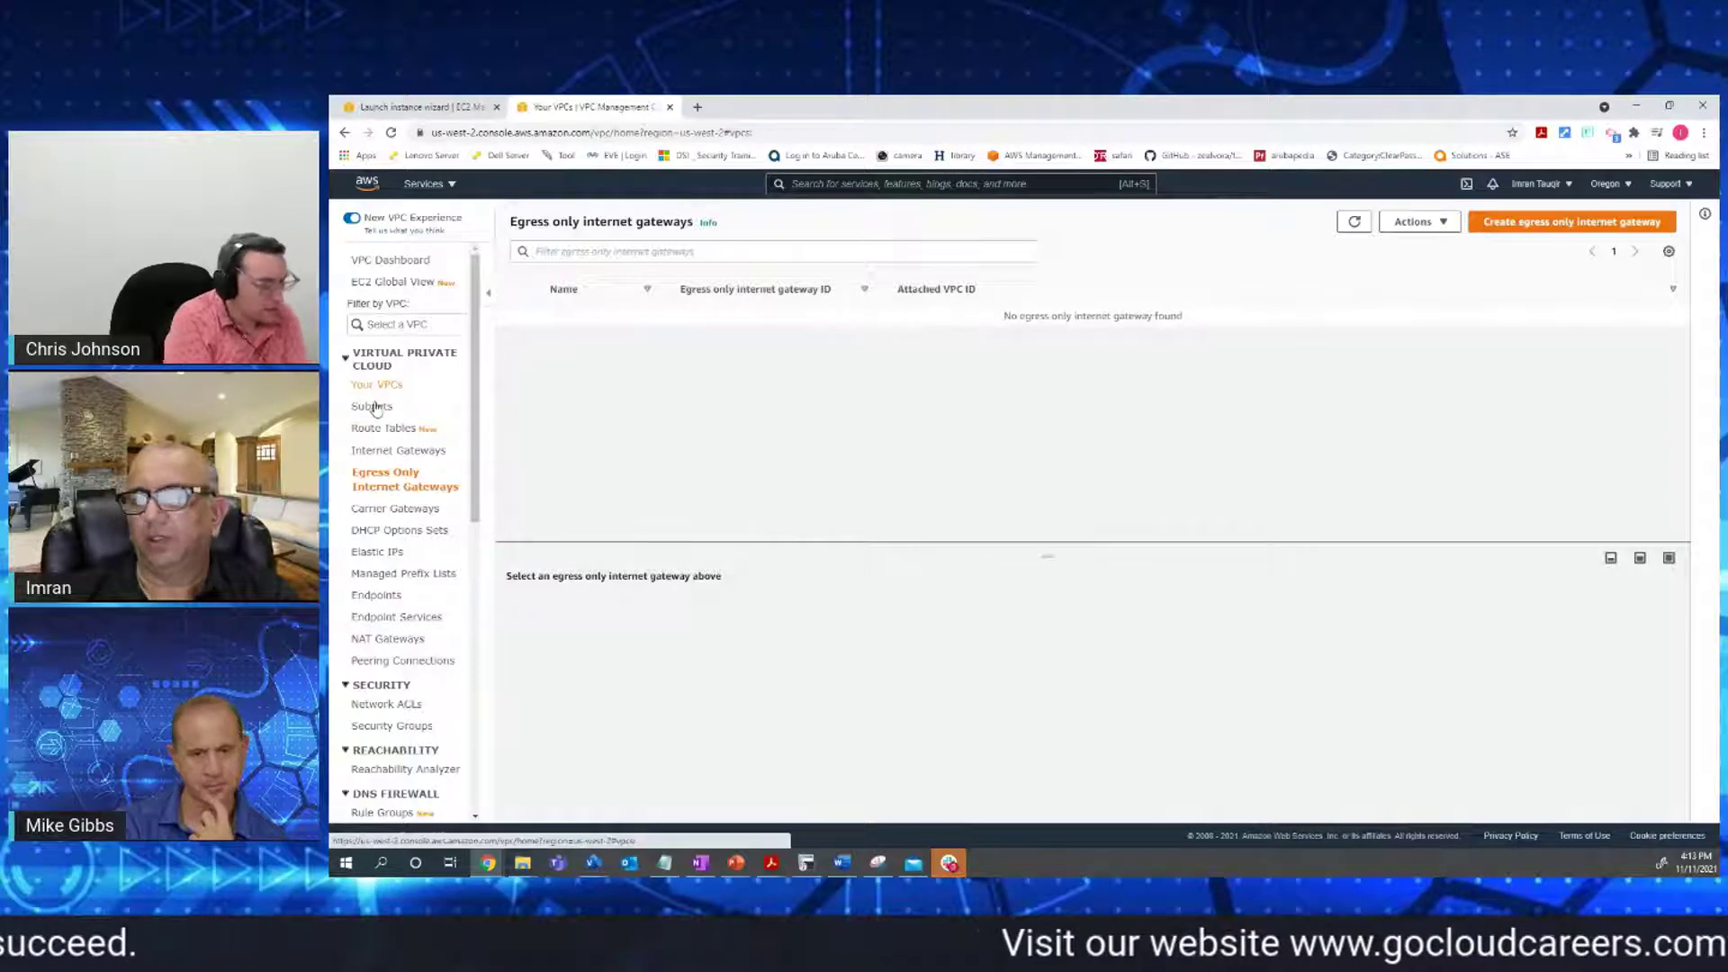
click(376, 406)
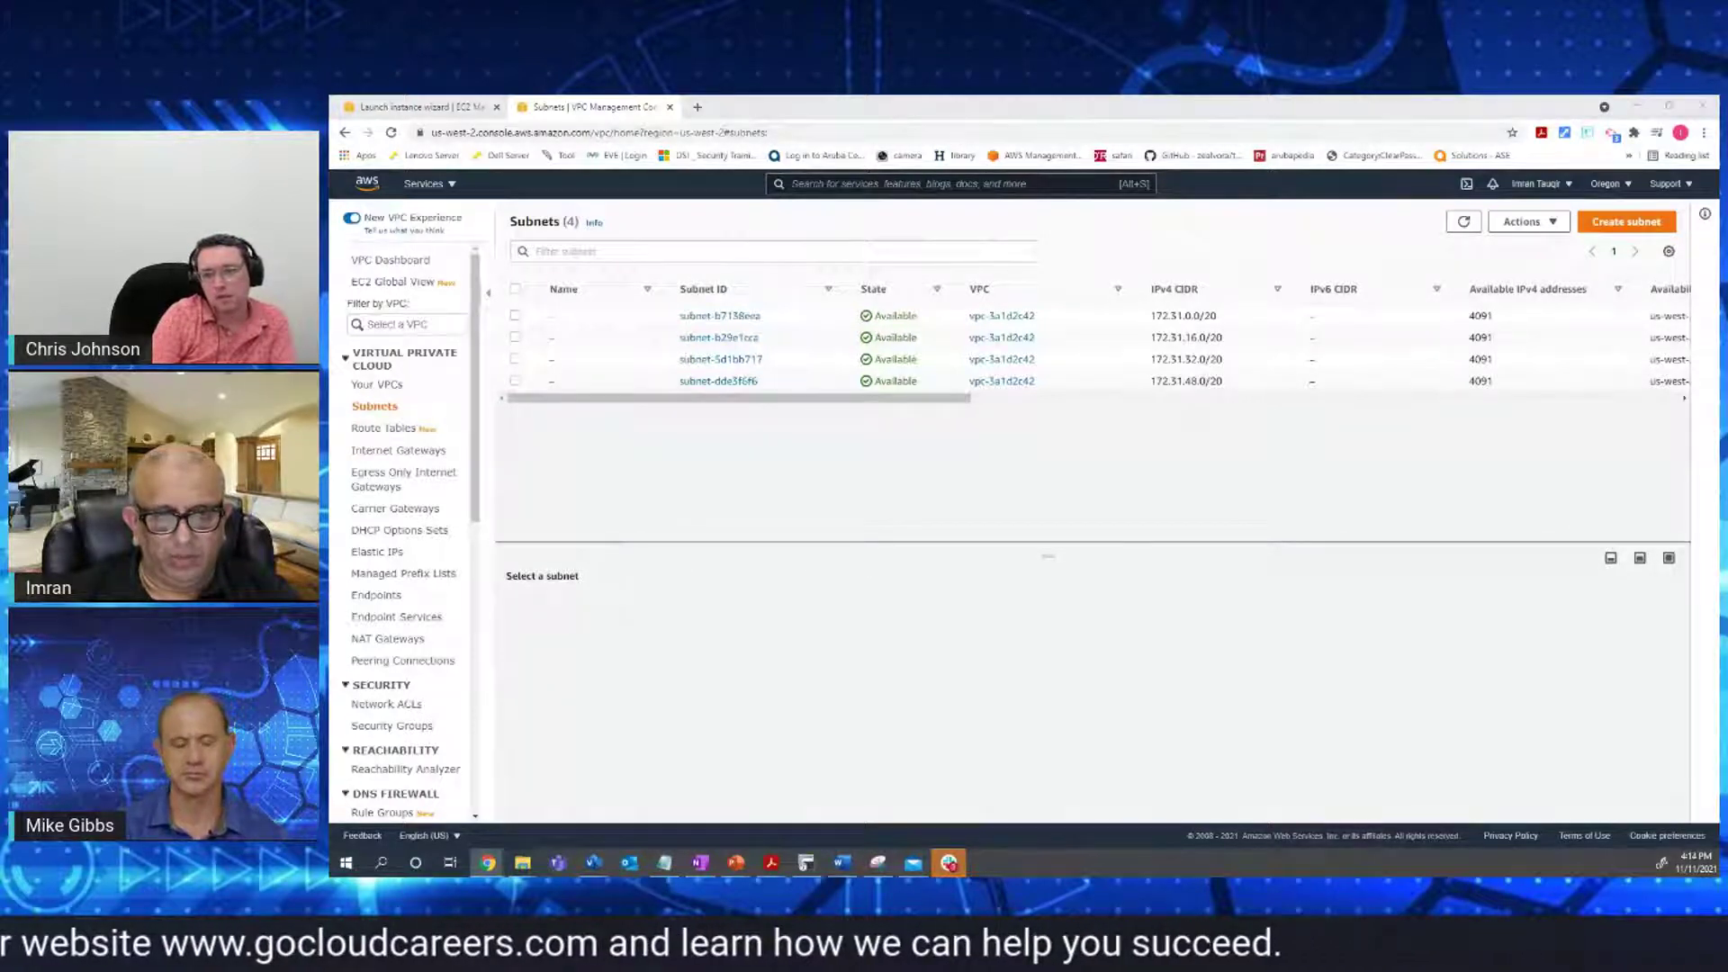
Switch to the PowerPoint presentation, go through slides 31 to 33, and move its window away from the AWS console
key(alt+Tab)
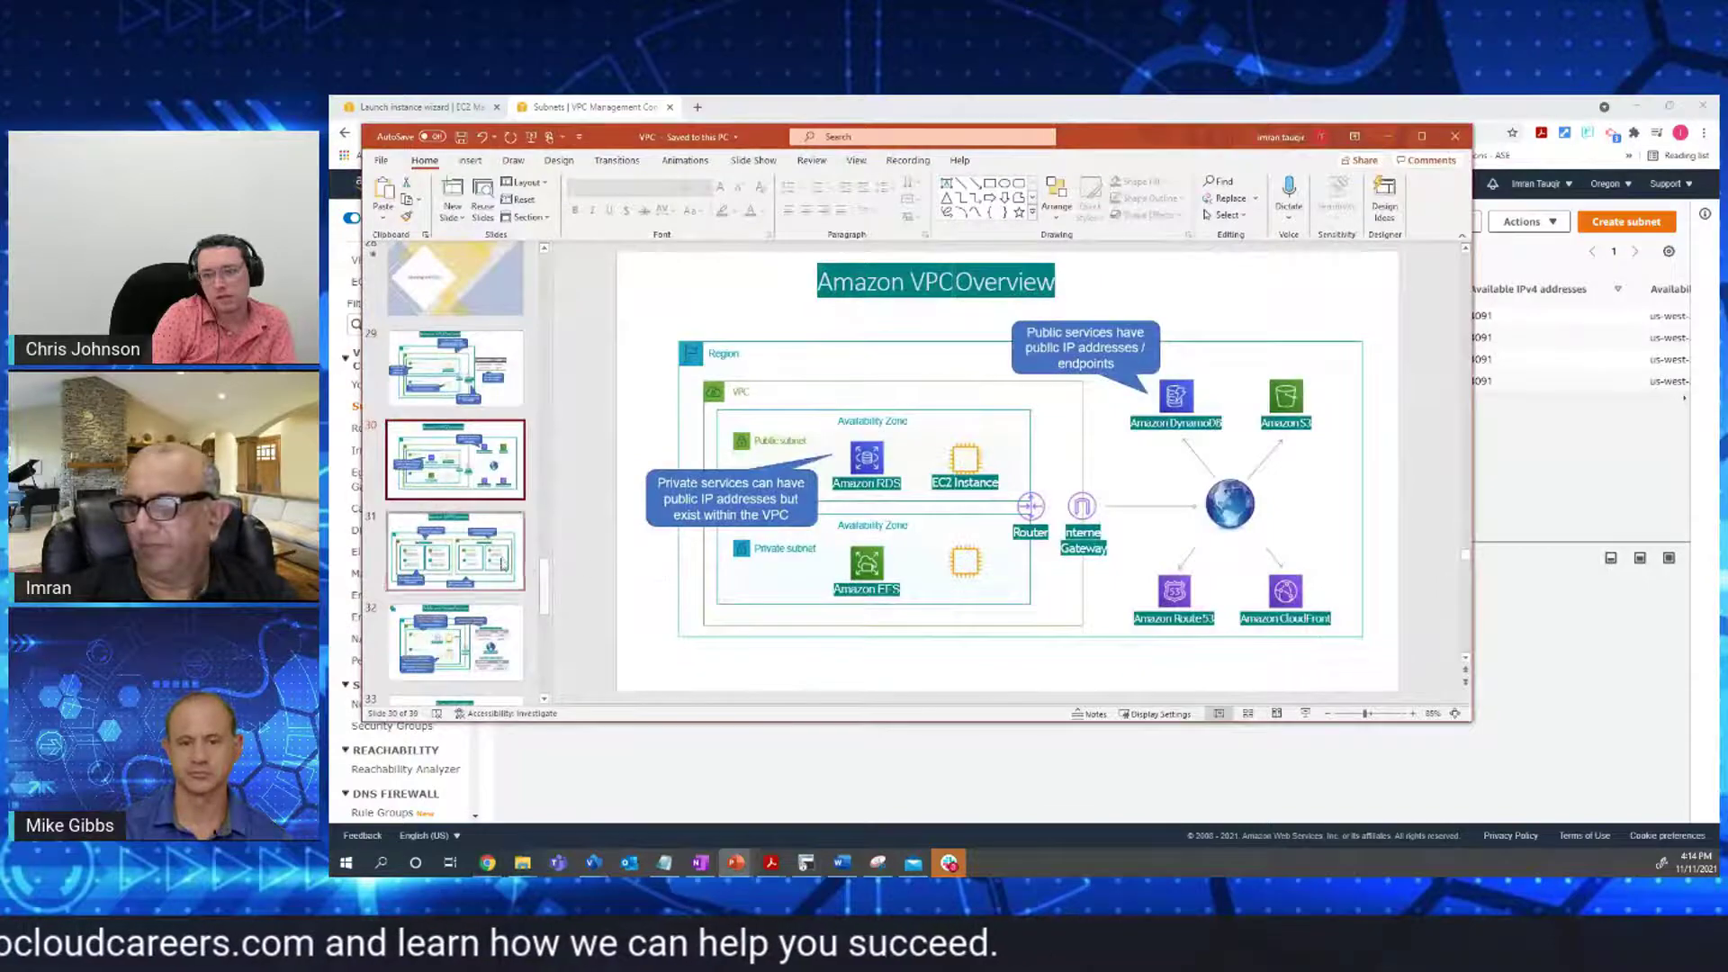
click(502, 564)
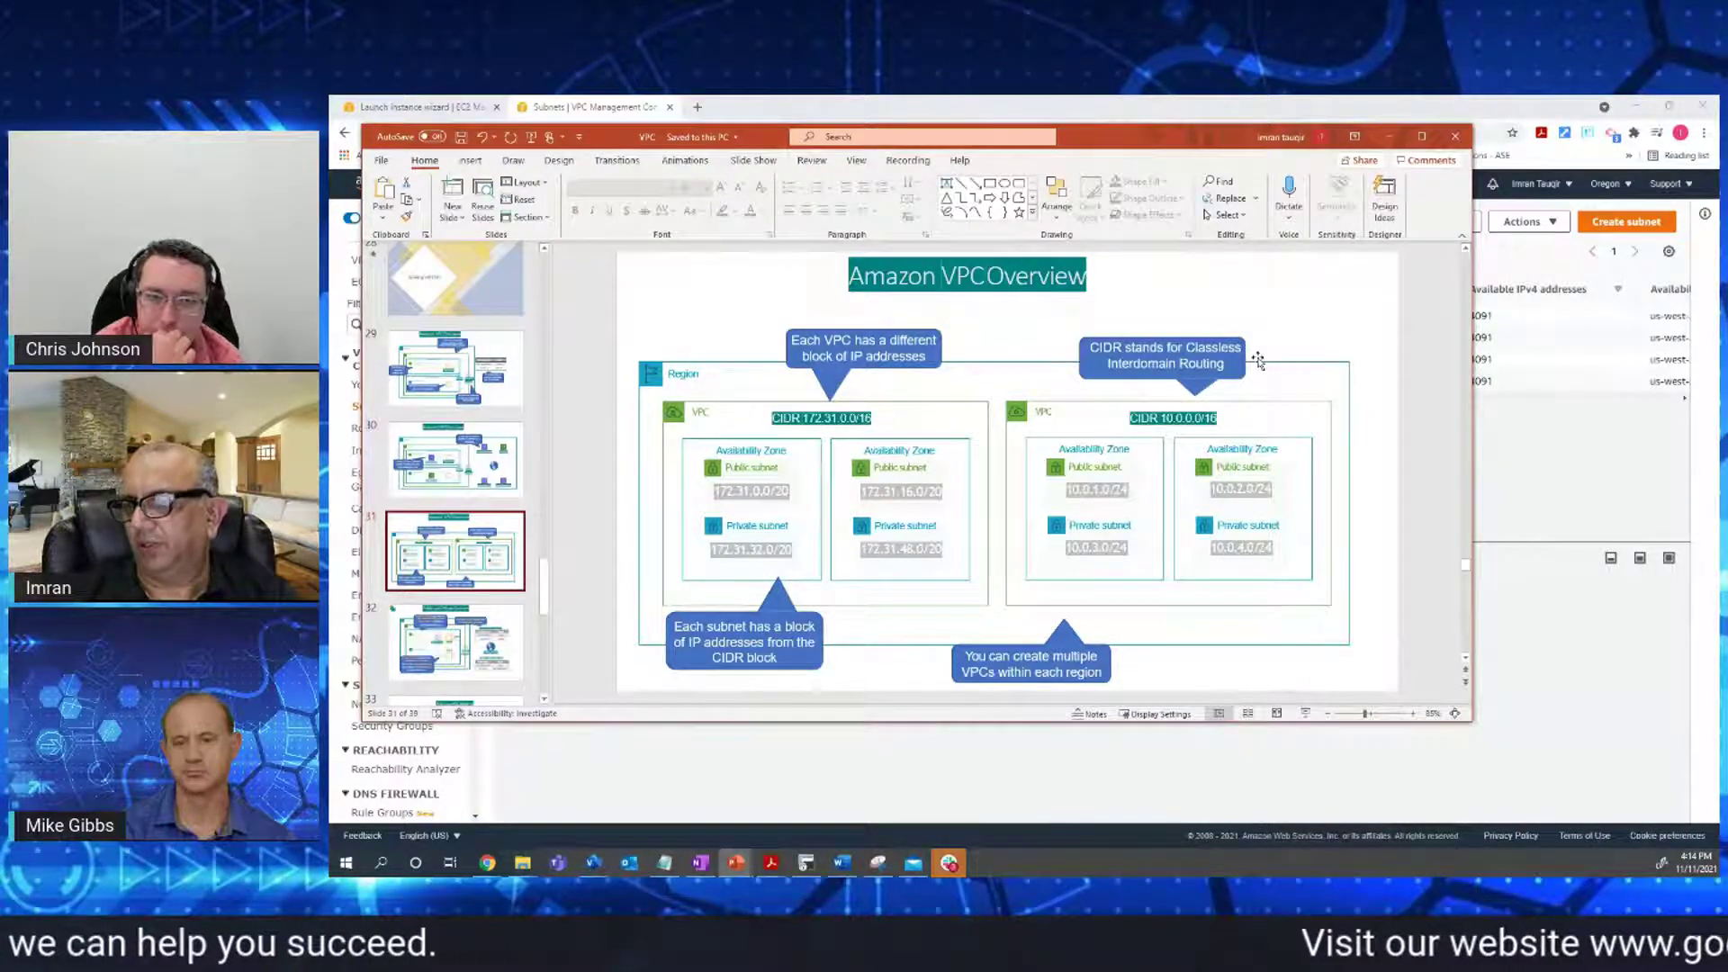
key(Page_Down)
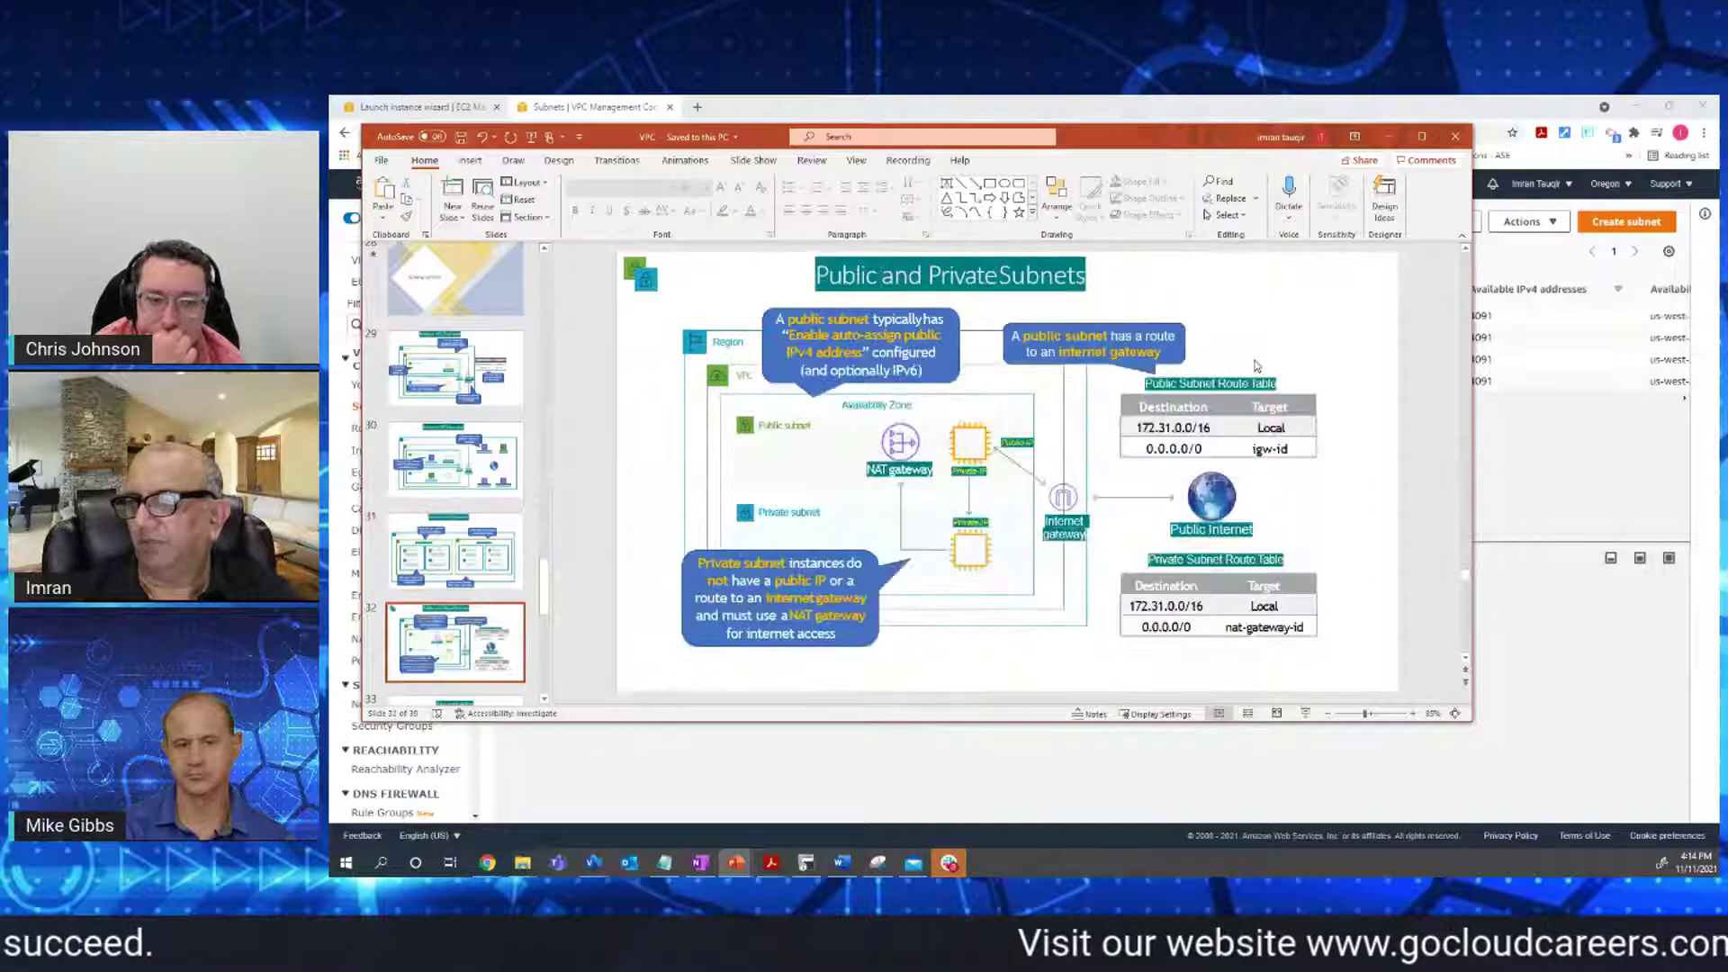
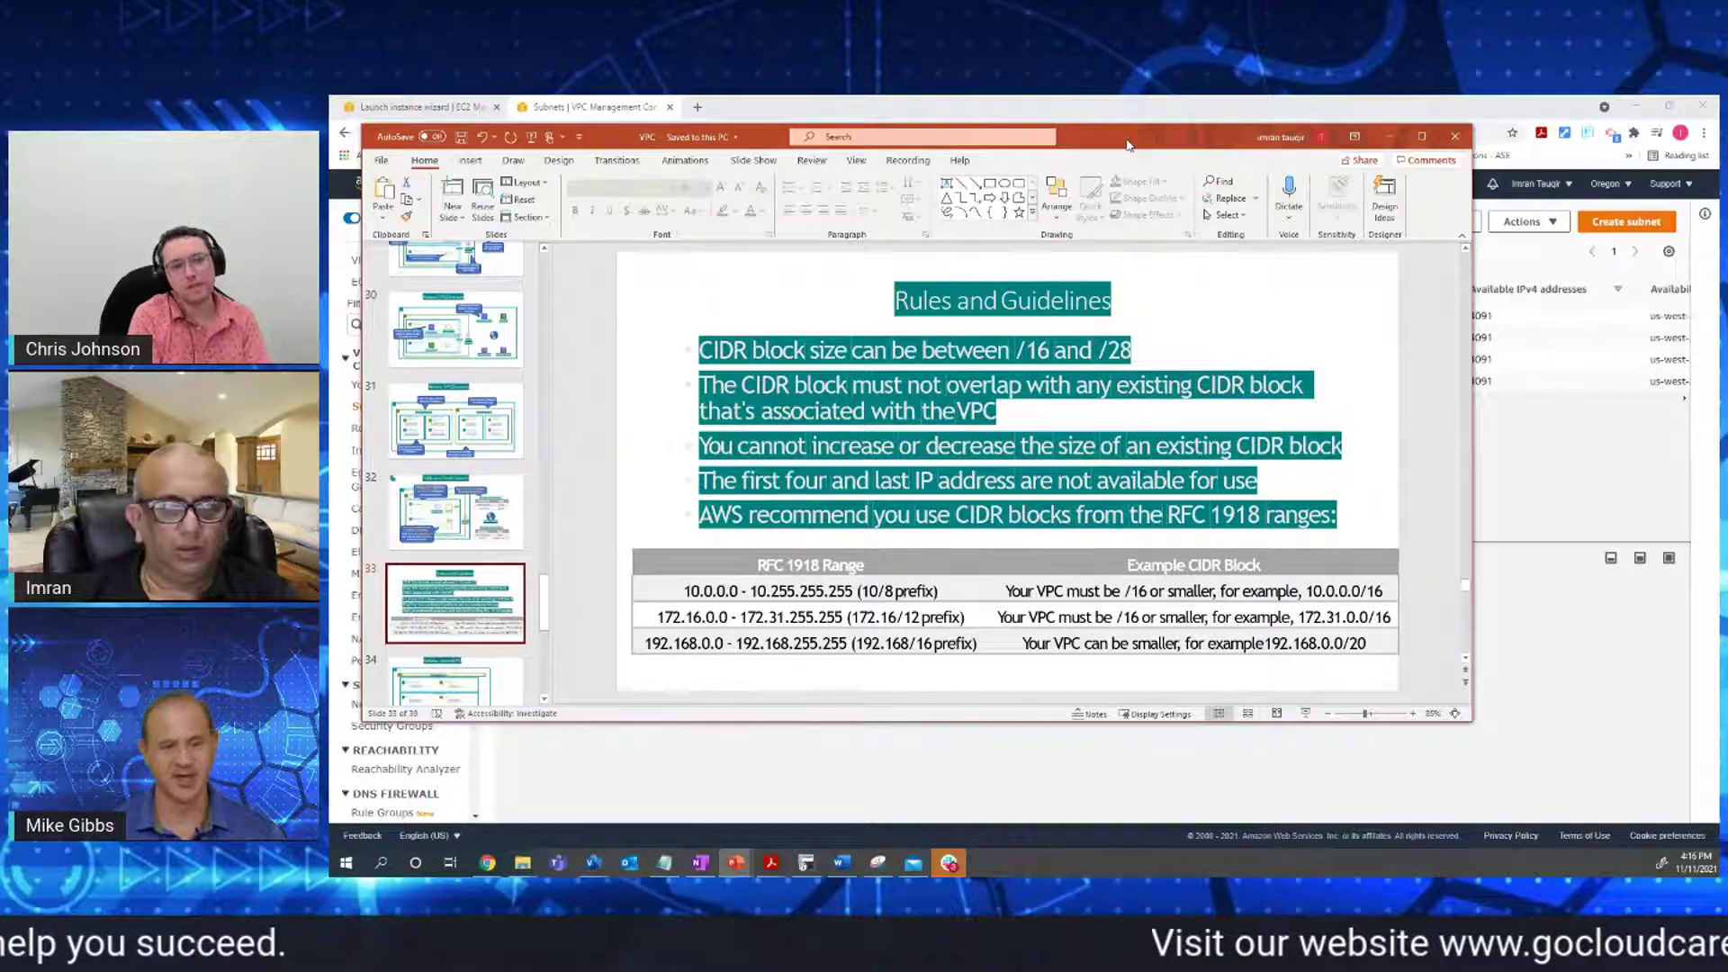
drag(1128, 145, 56, 133)
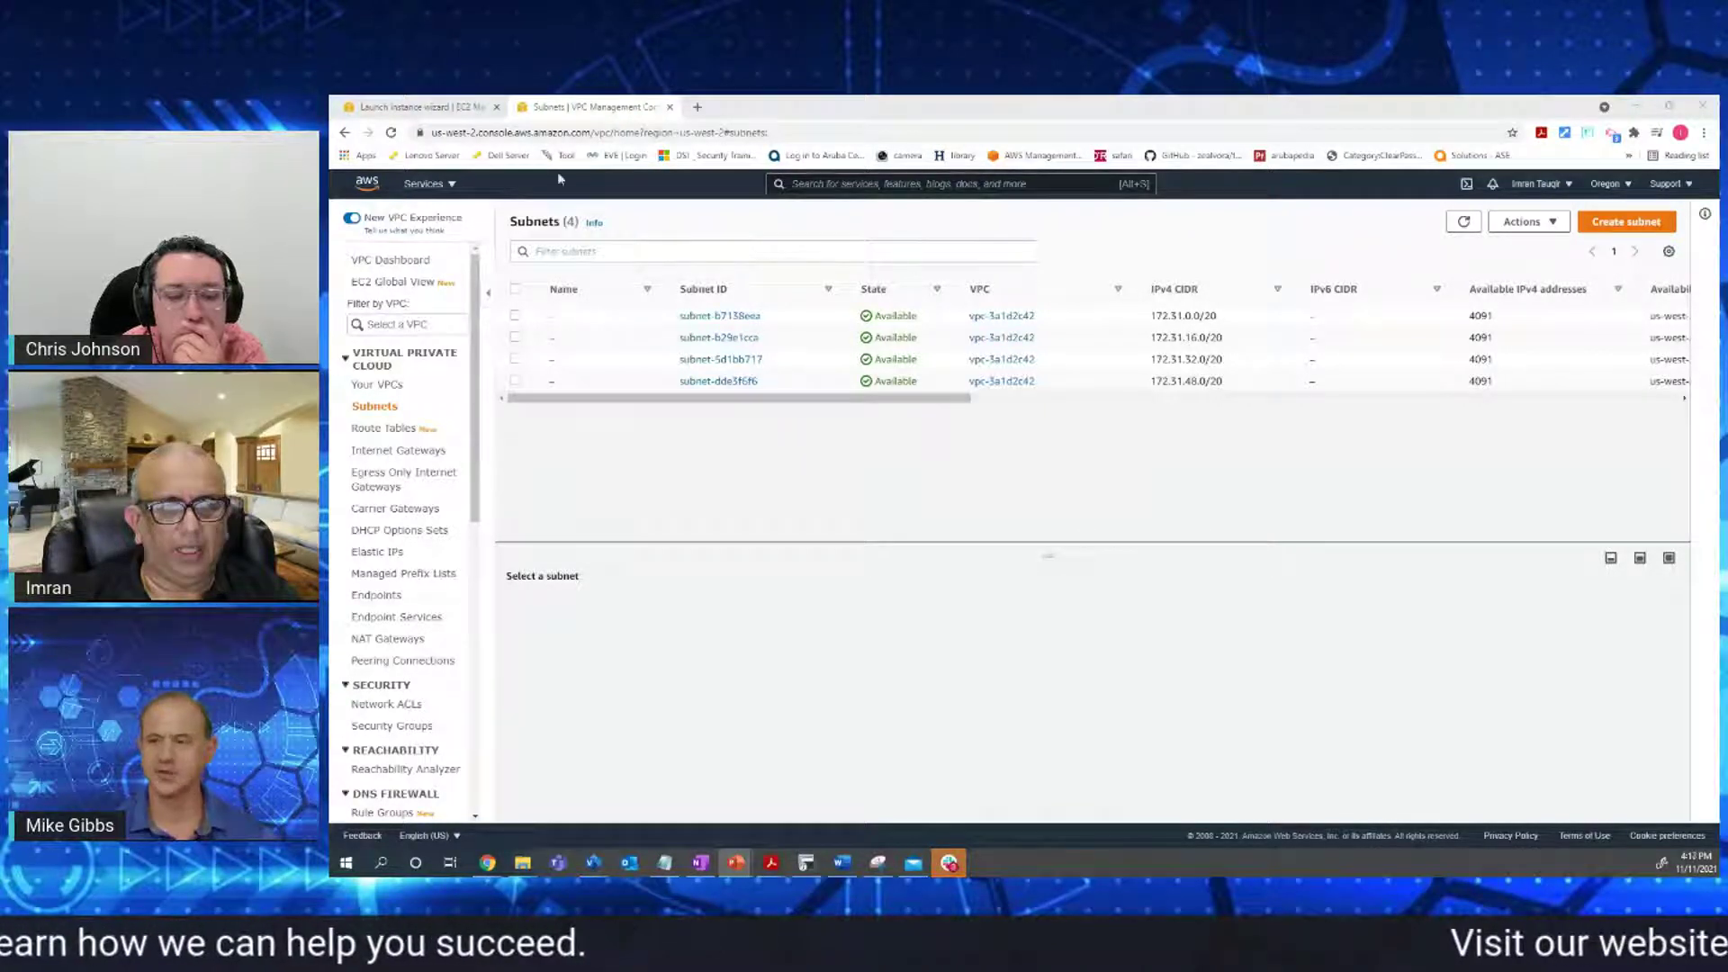
Switch to the PowerPoint presentation to show slide 34 on creating a custom VPC, placing its window over the AWS console
key(alt+Tab)
drag(1476, 230, 1636, 208)
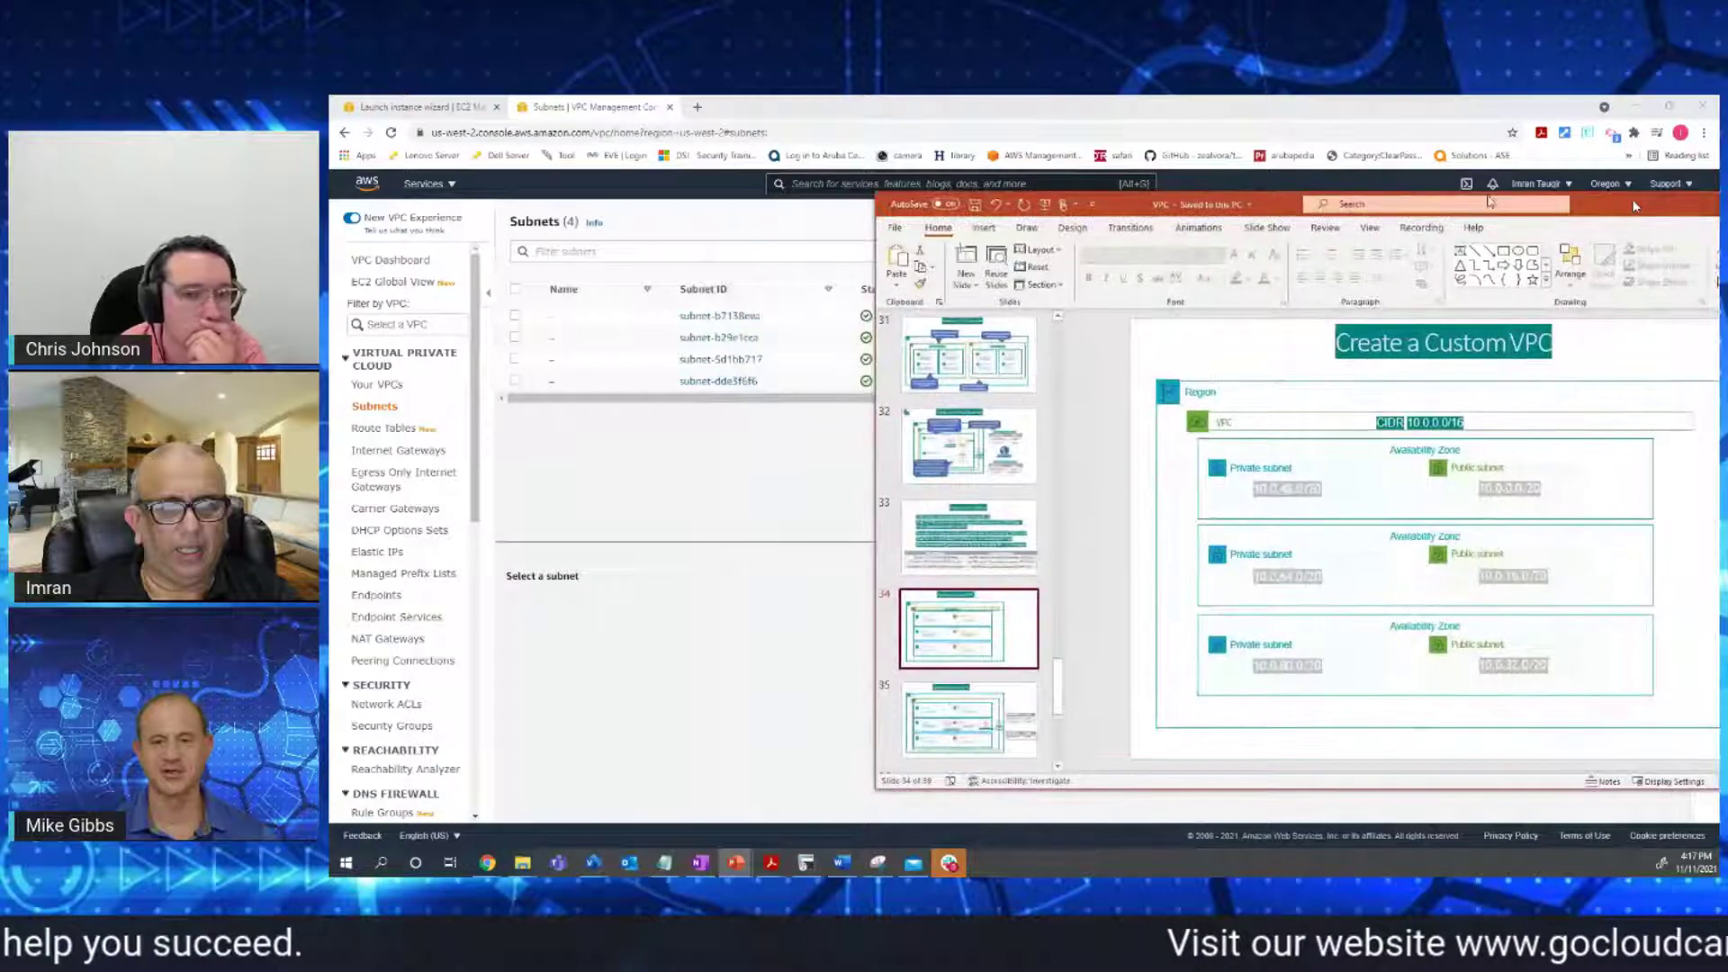
drag(1492, 204, 1052, 191)
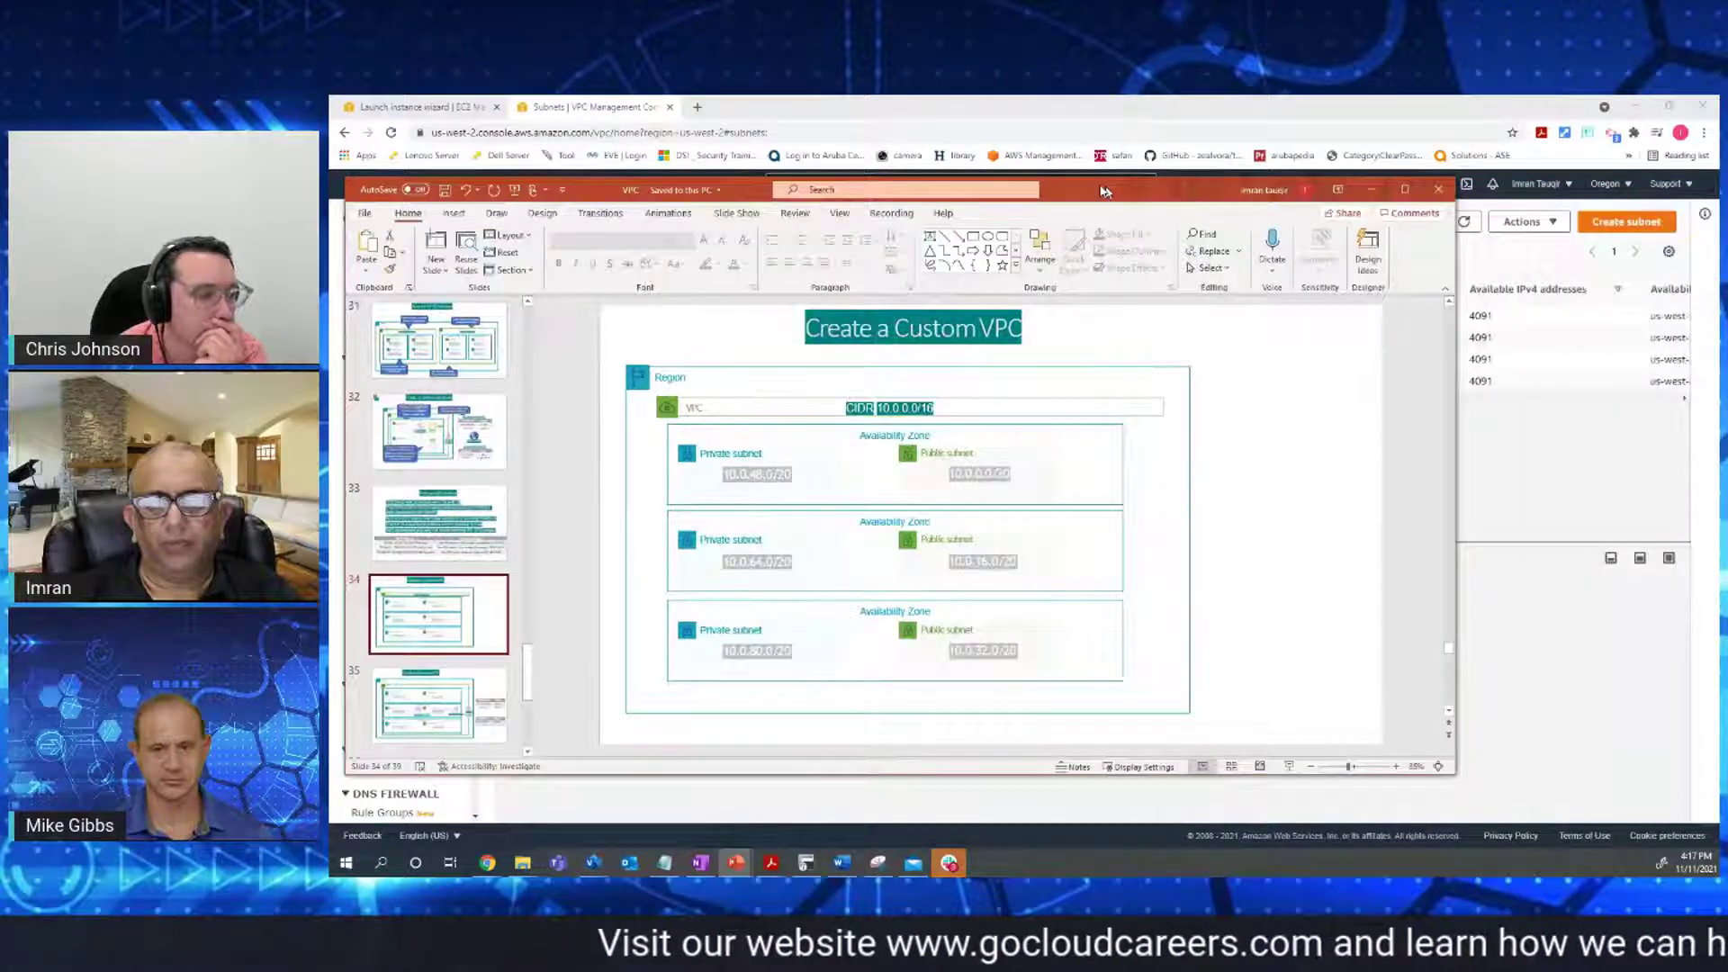
drag(1105, 190, 1091, 185)
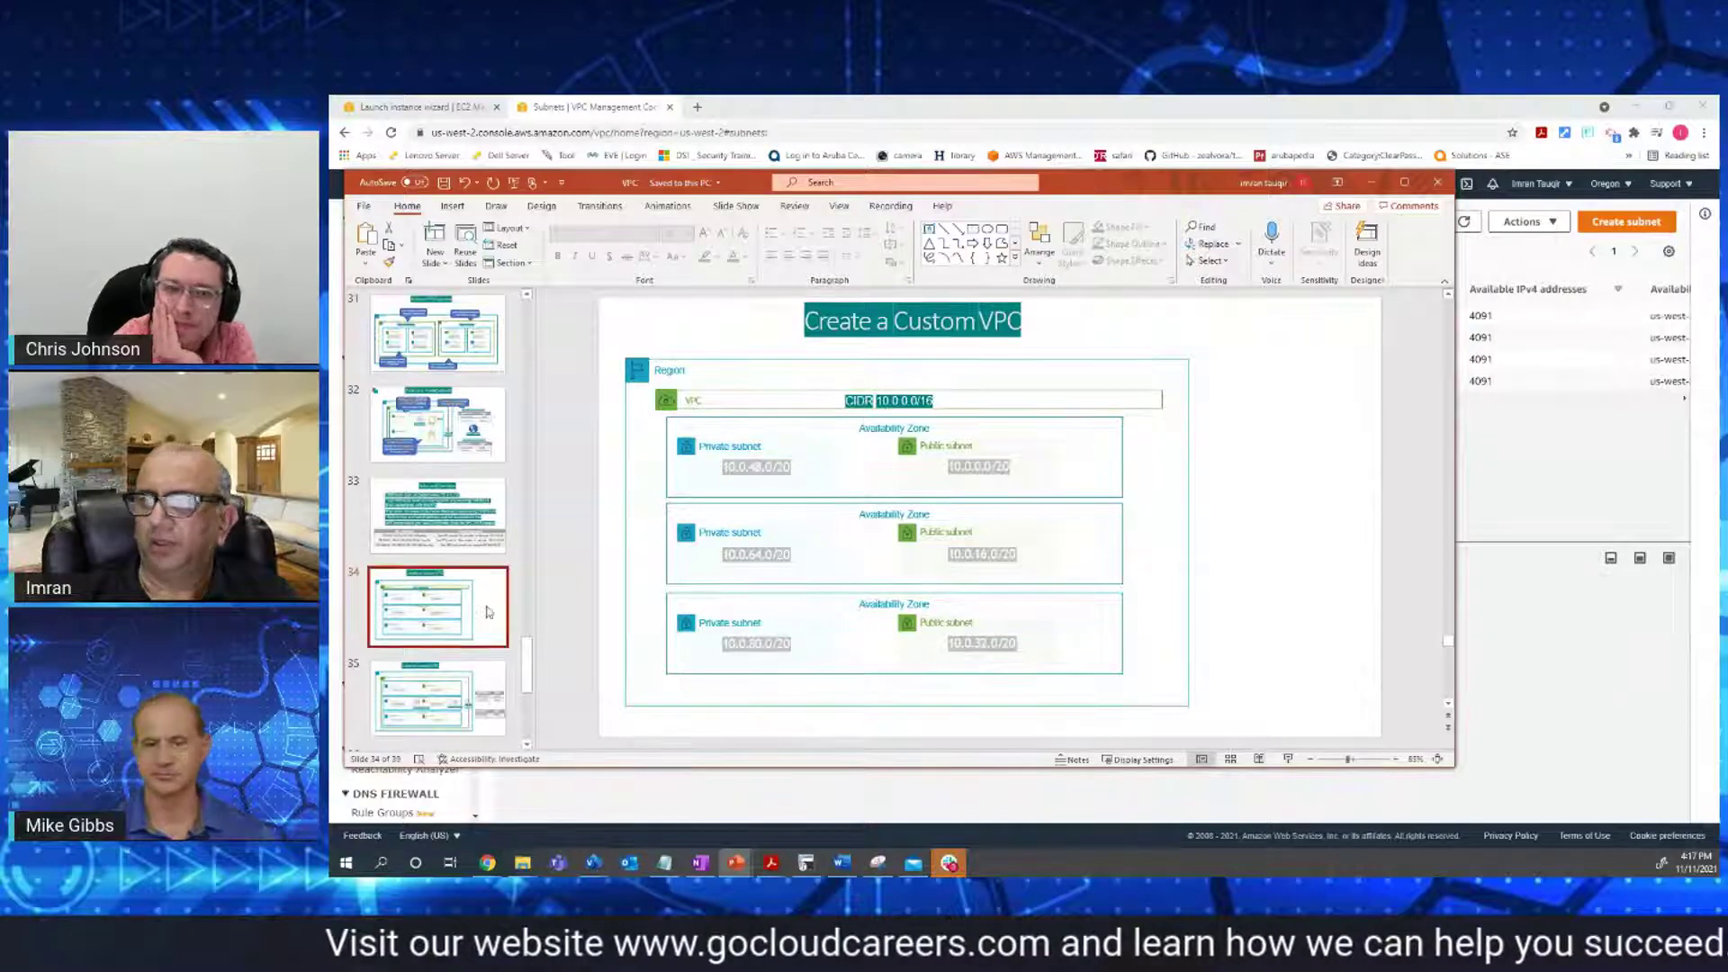
Go through slides 35 to 37, select slide 35 again and move the presentation window away from the AWS console
click(451, 697)
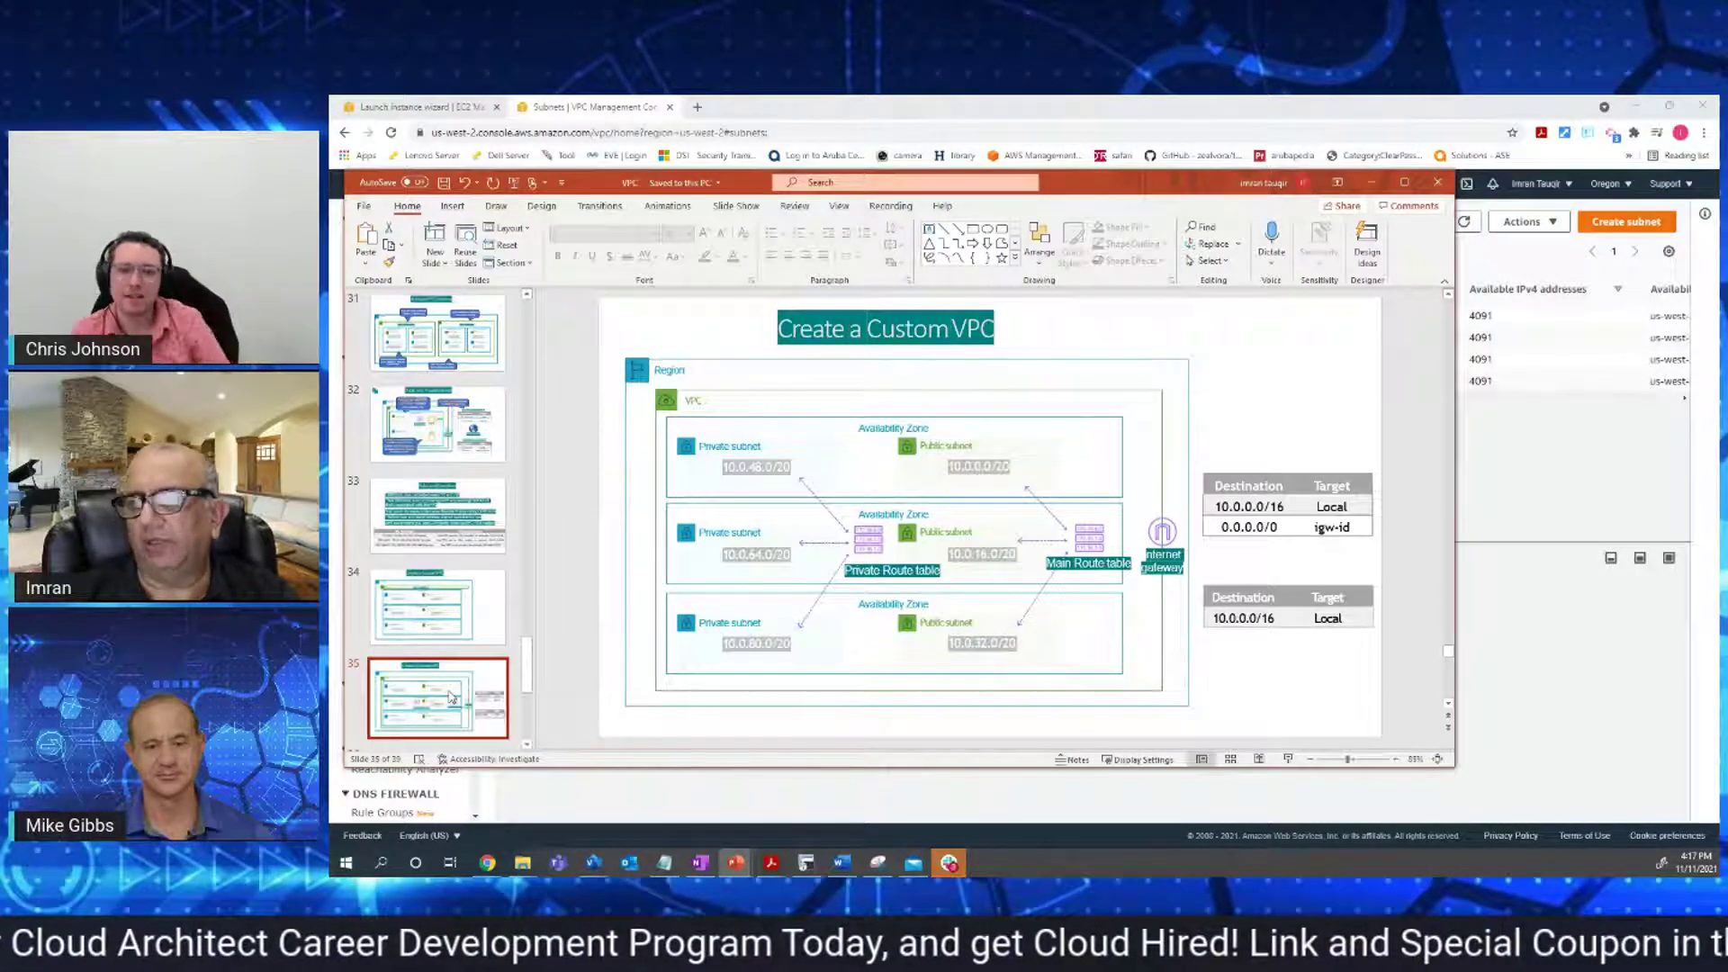
scroll(449, 696, down, 1)
click(447, 695)
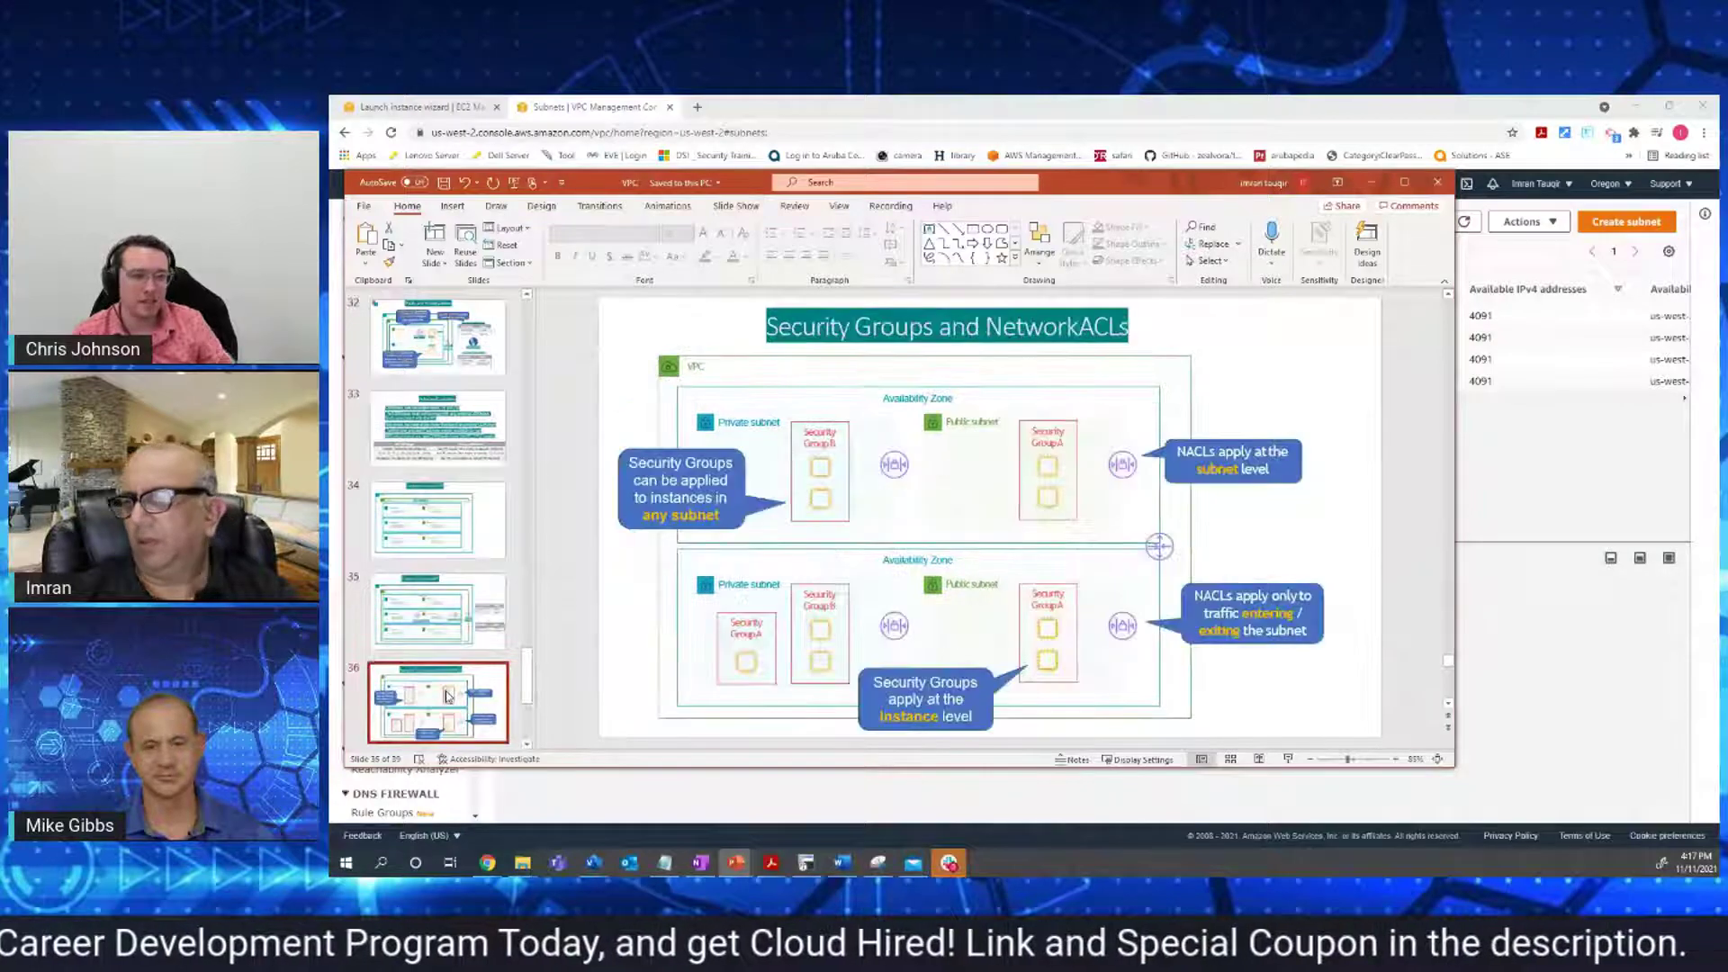
scroll(447, 695, down, 1)
click(445, 679)
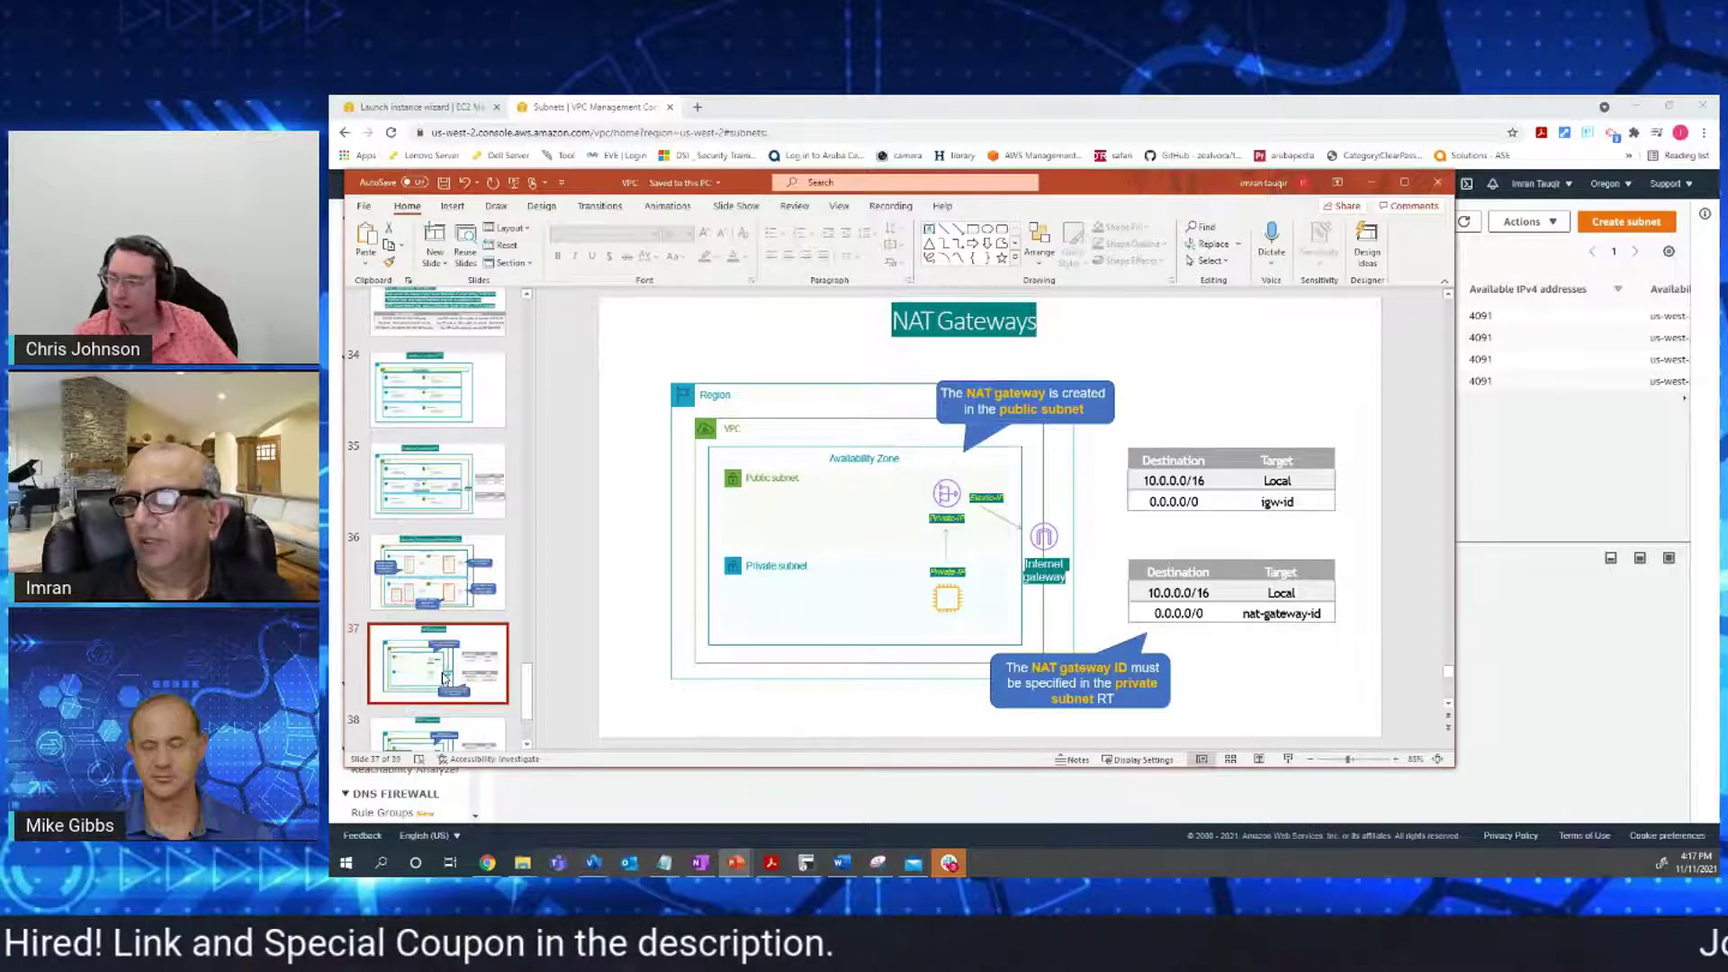
scroll(443, 677, down, 1)
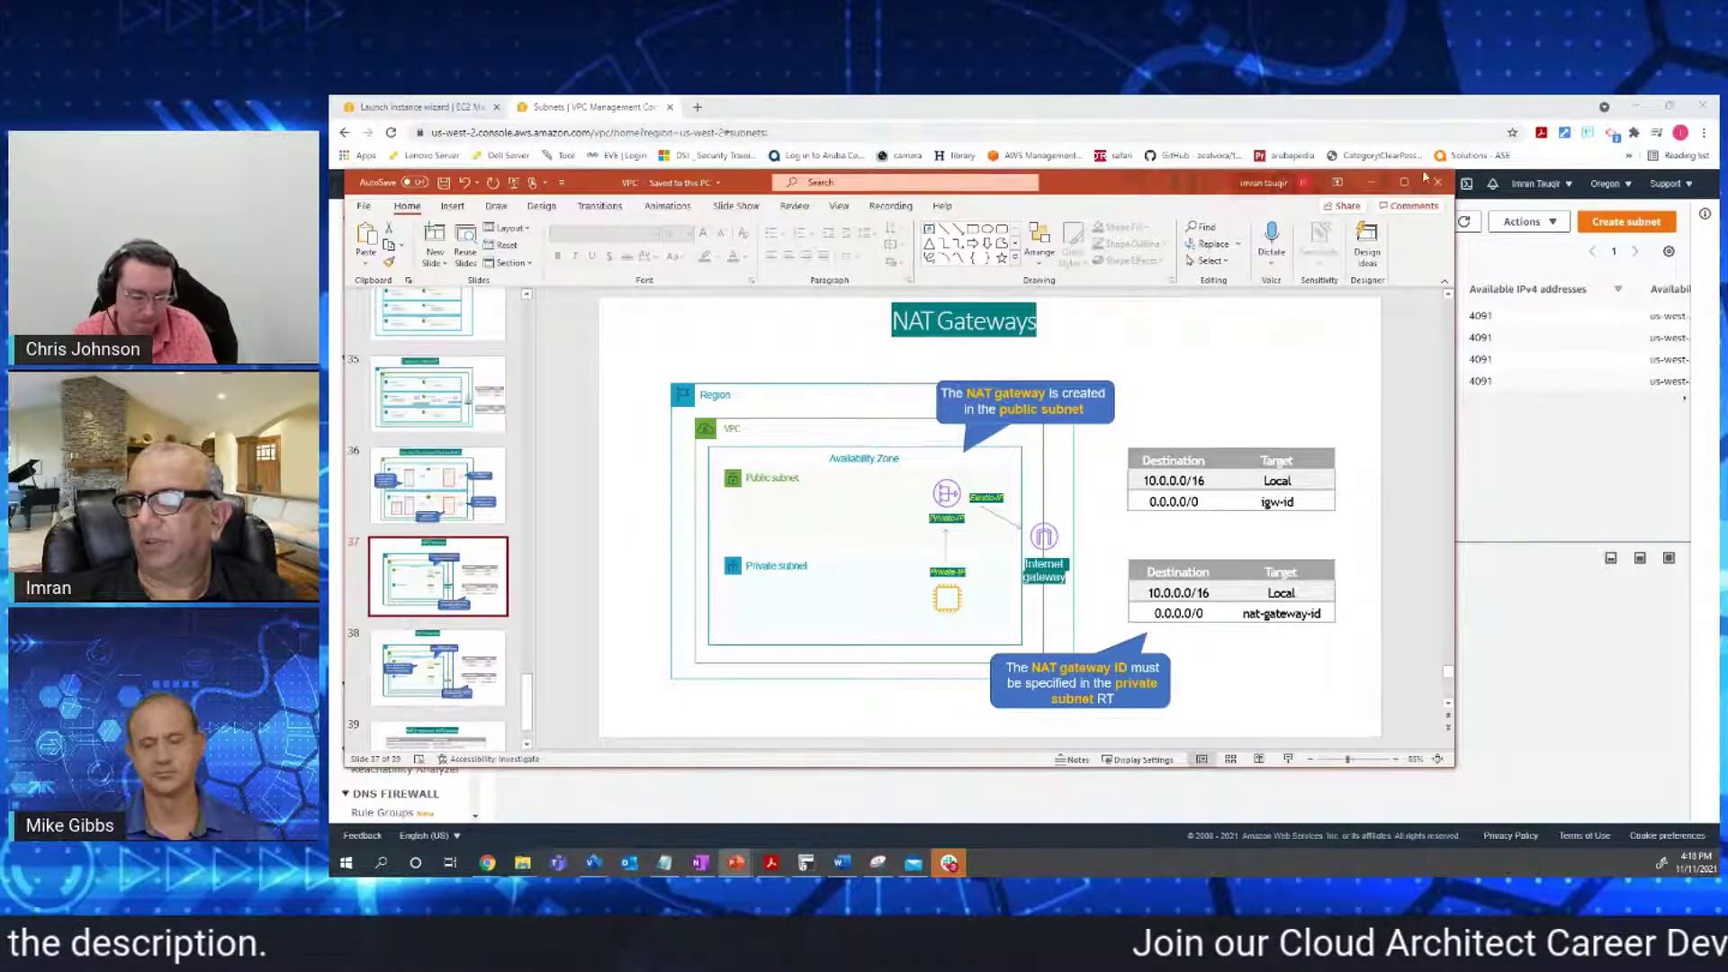
click(453, 407)
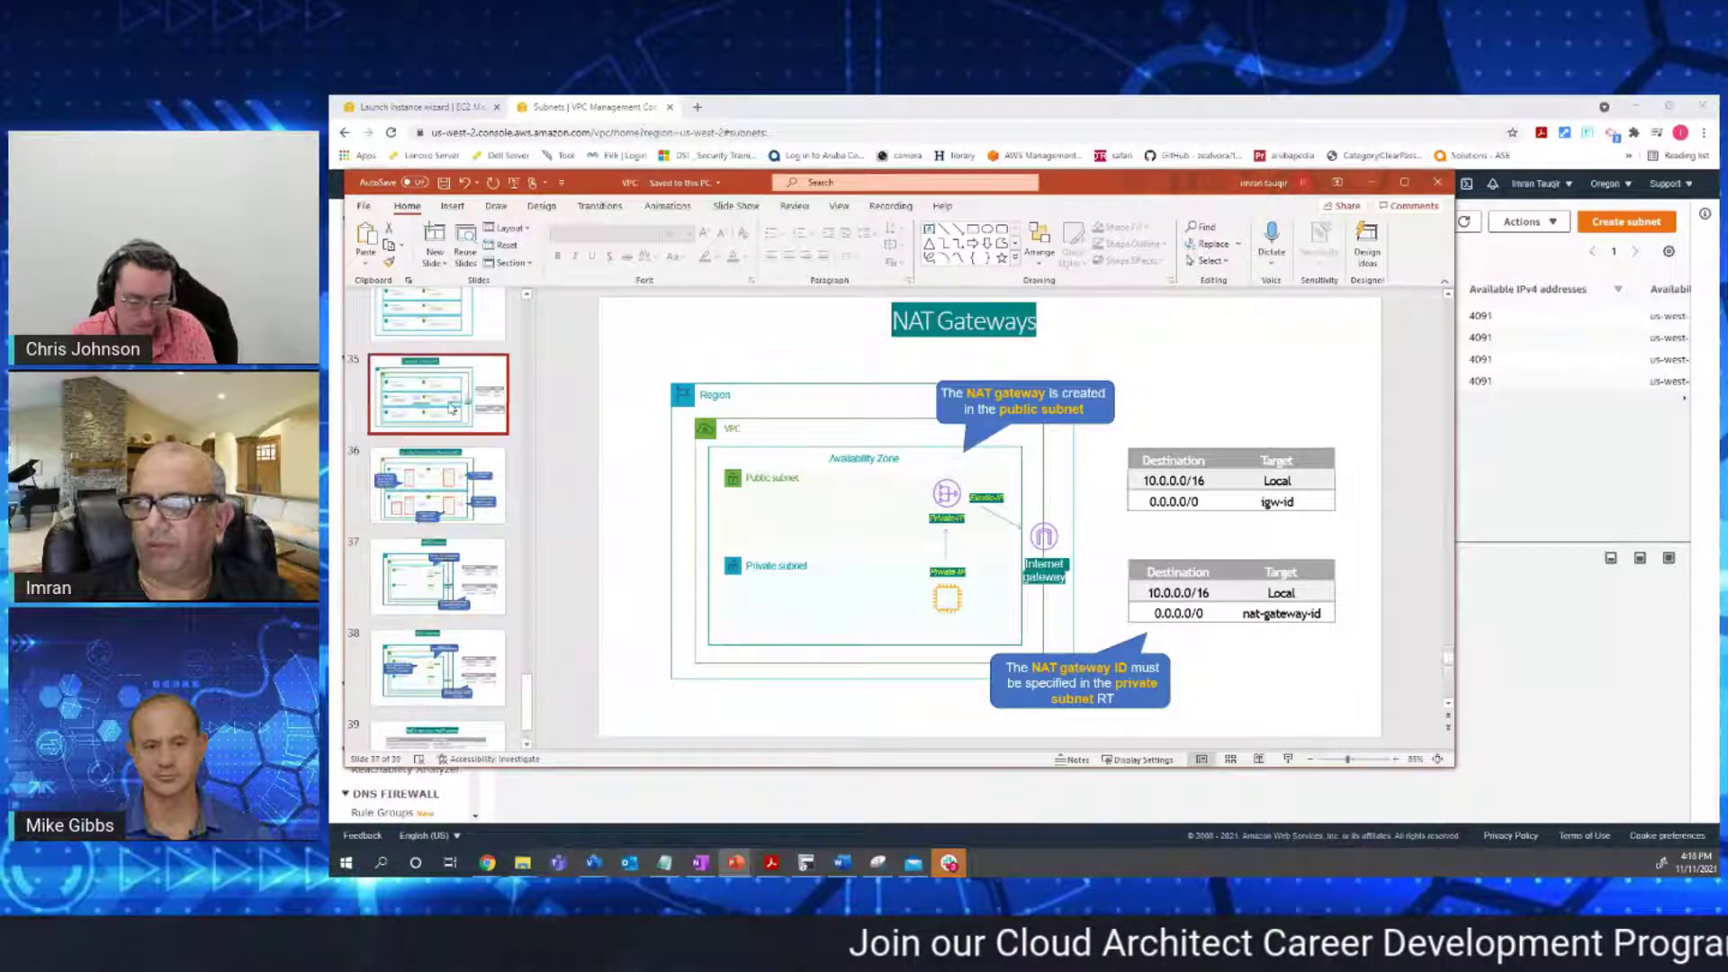
drag(1104, 176, 0, 233)
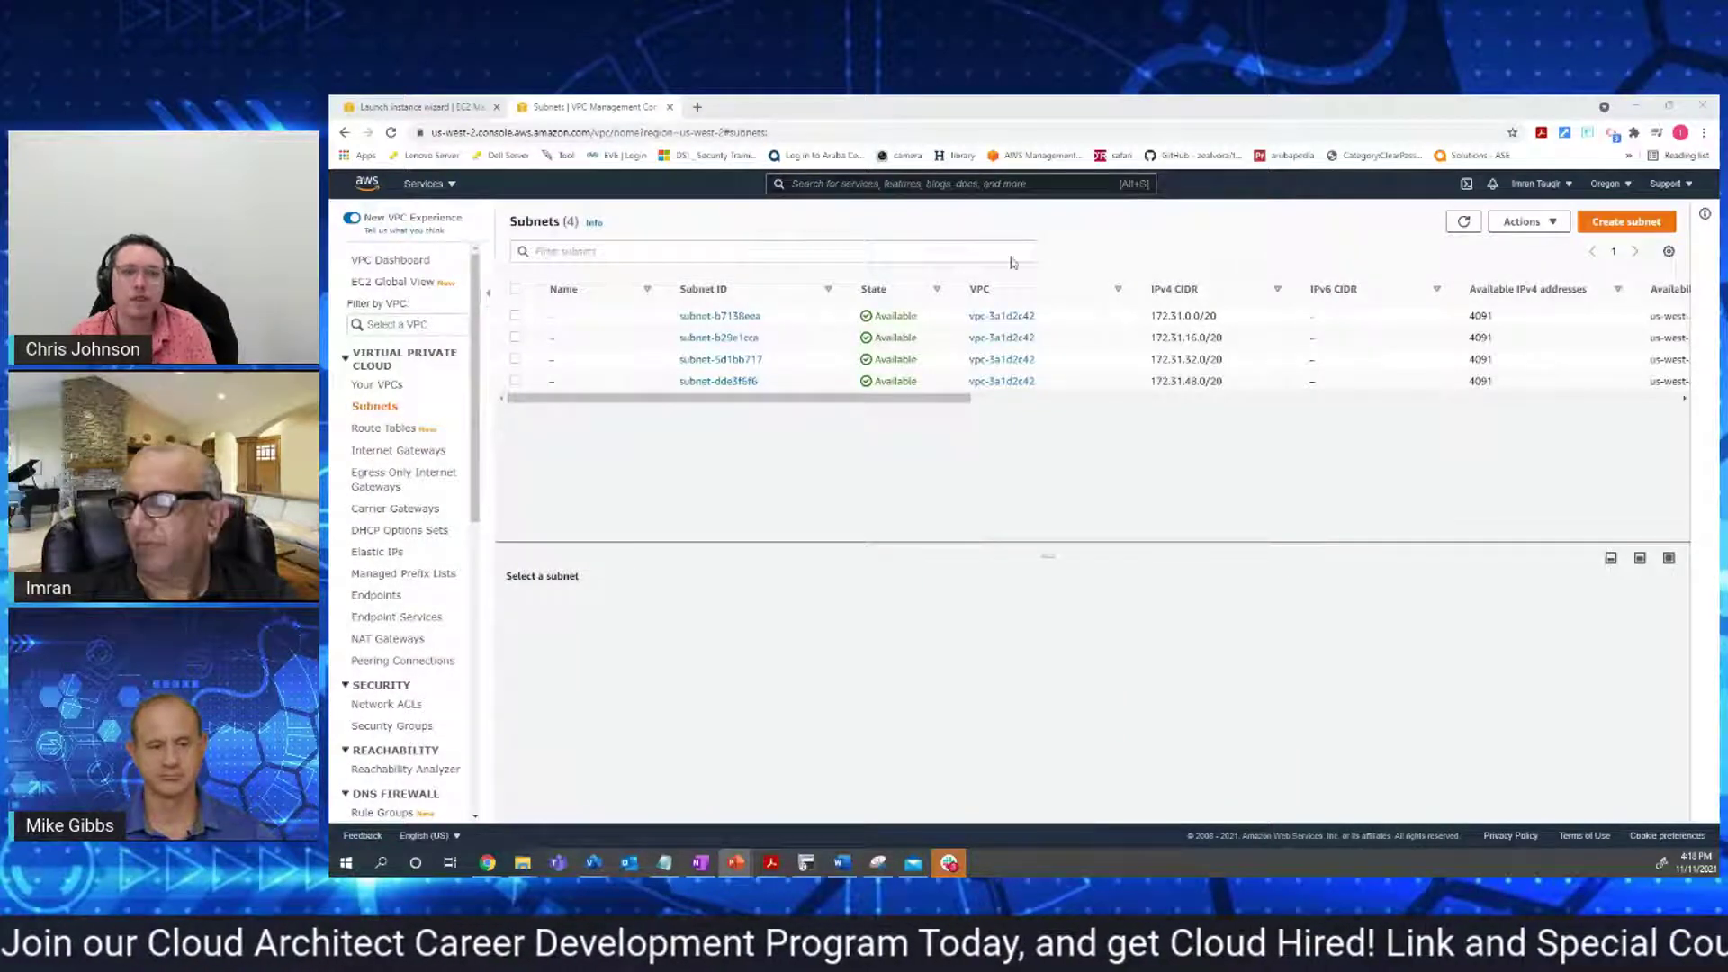
Search the services for vpc to open the VPC dashboard, view the VPC wizard's configurations and exit the wizard
click(807, 183)
text(vpc)
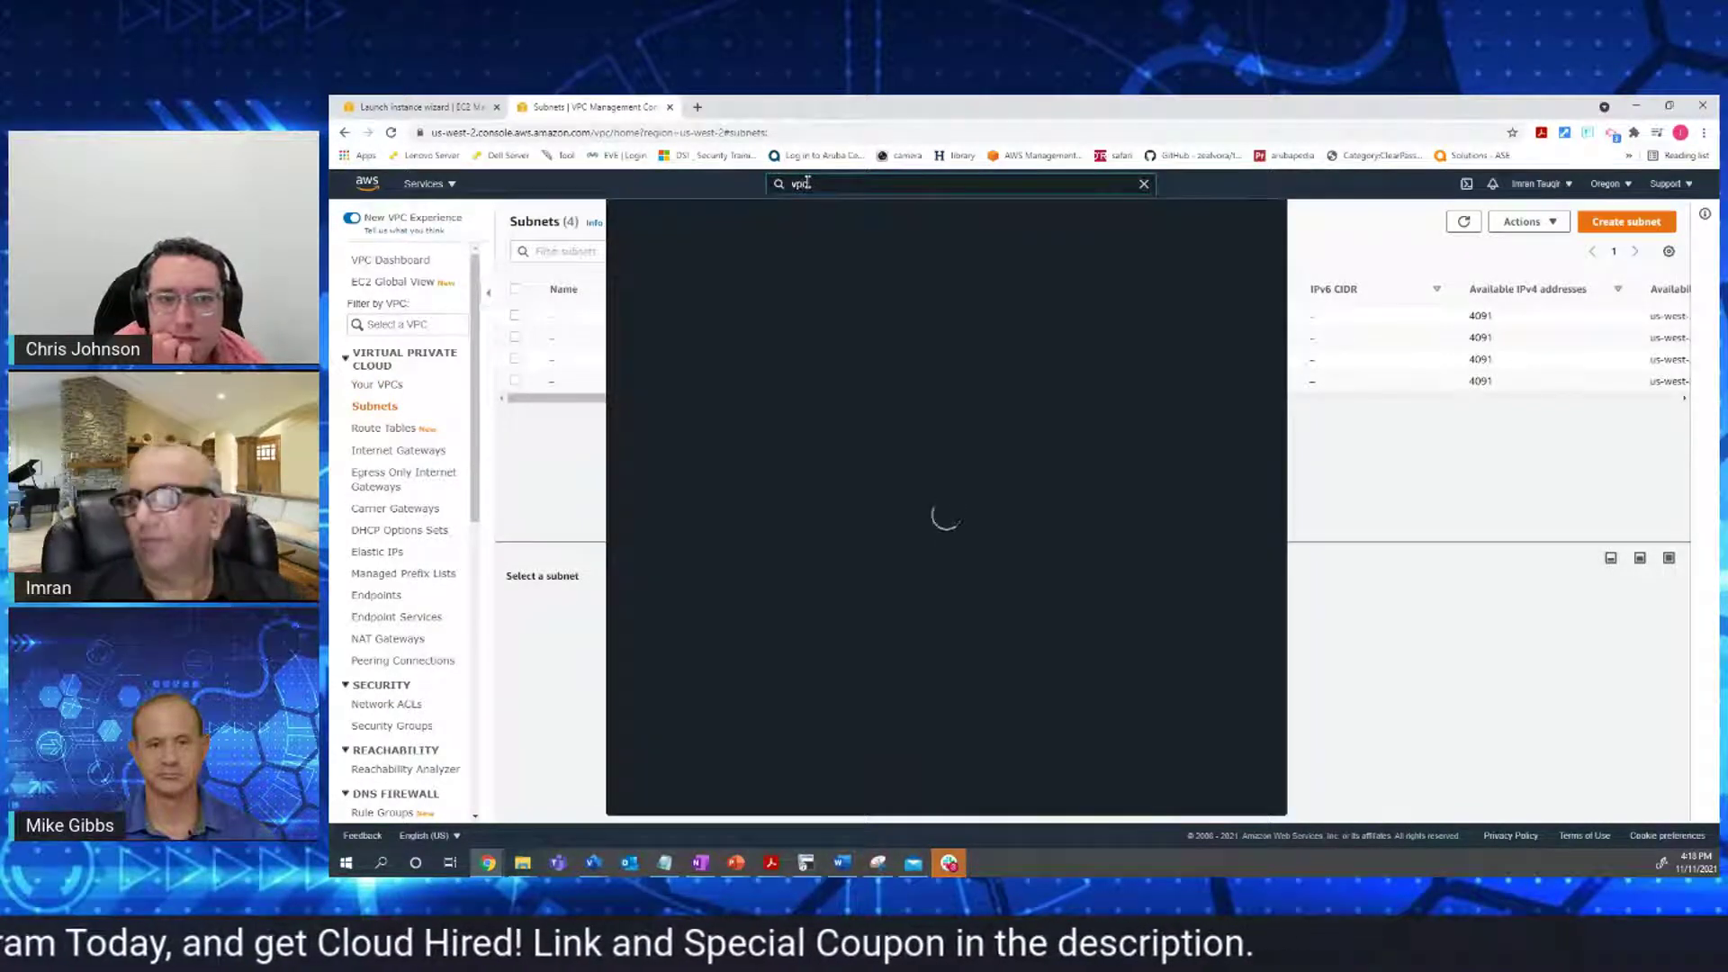
click(844, 295)
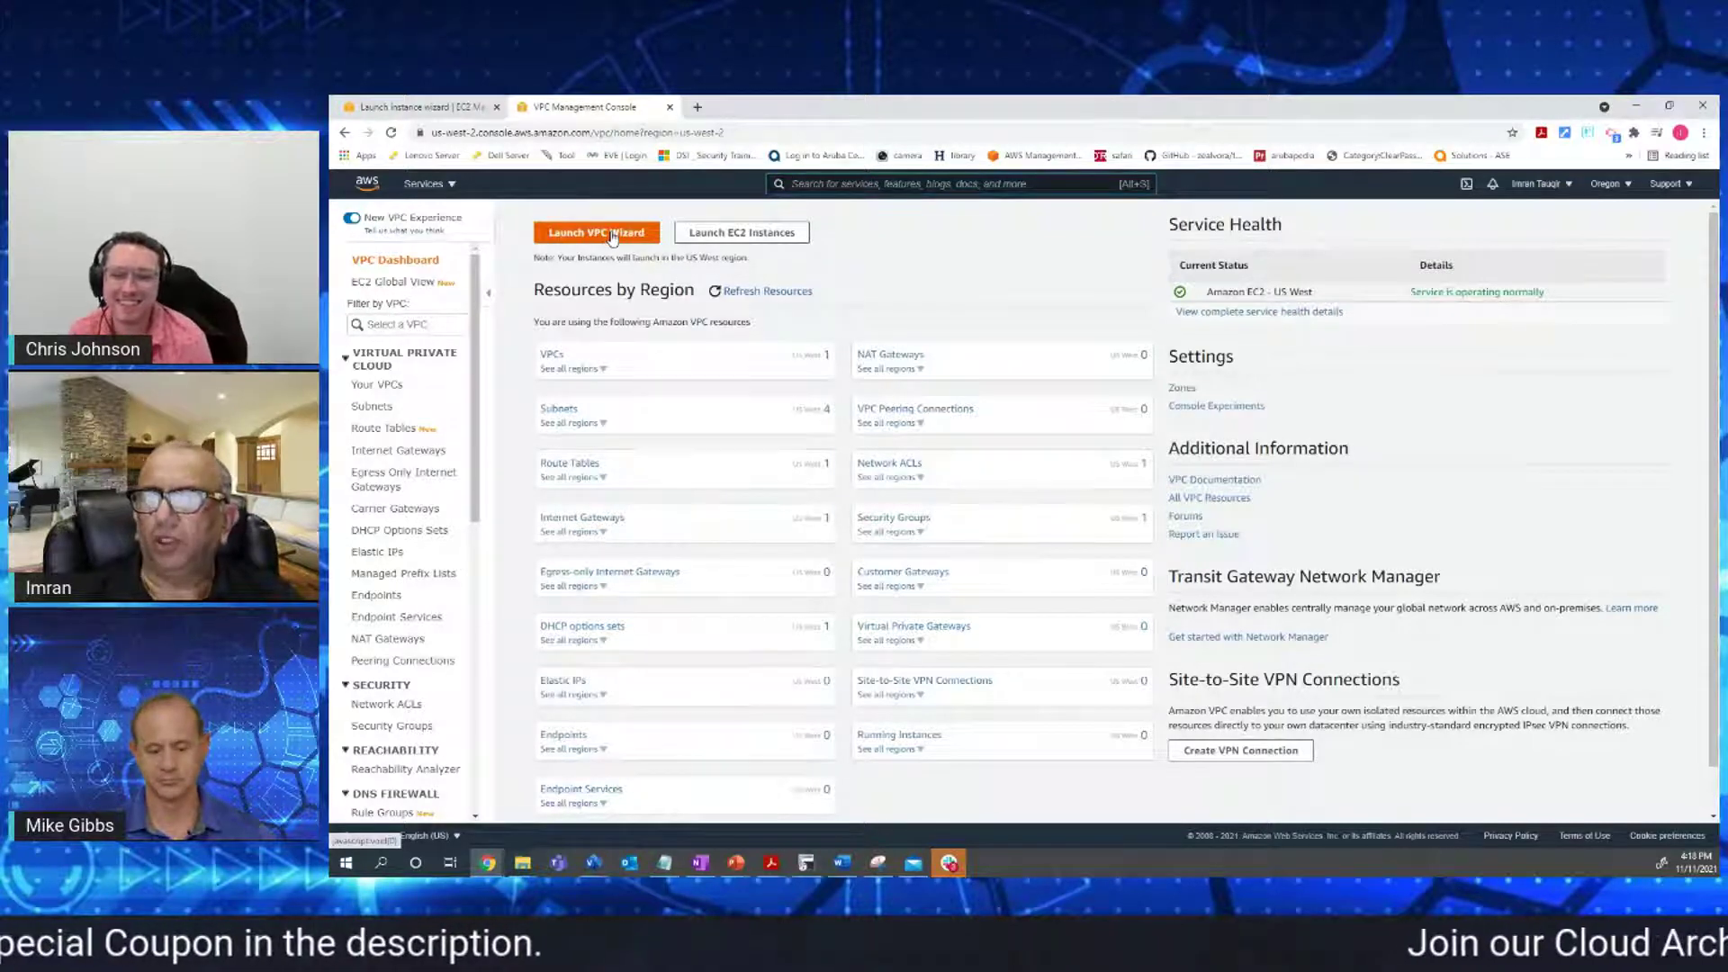
click(612, 235)
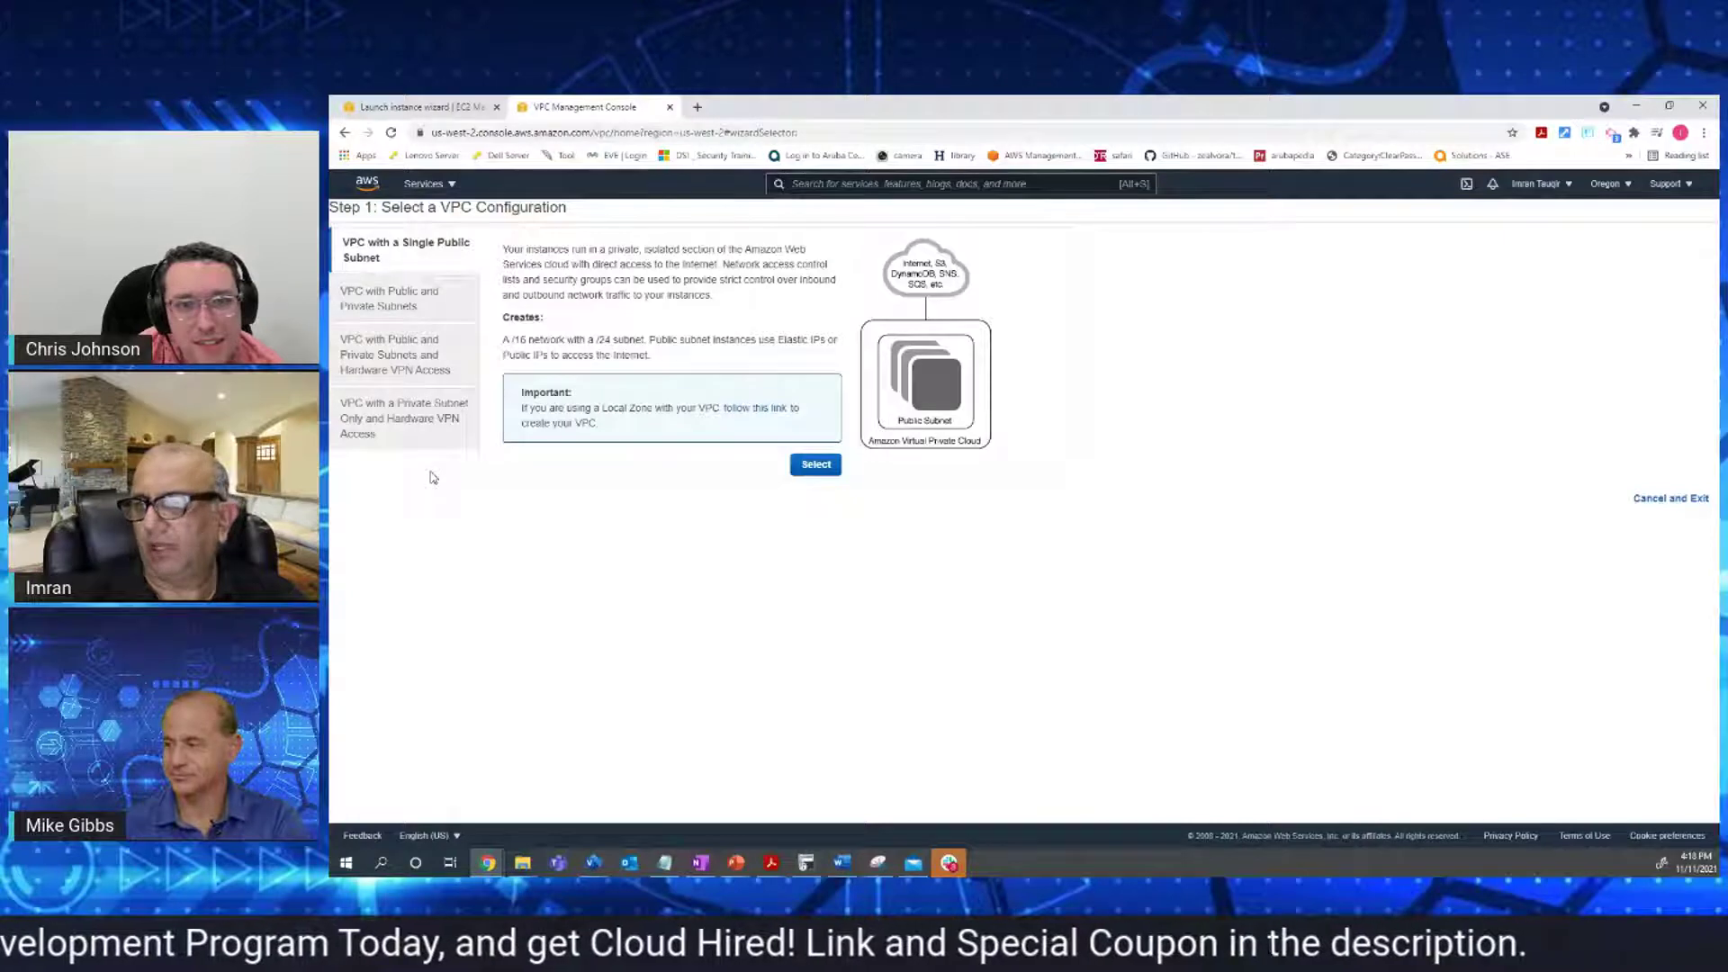
click(1653, 500)
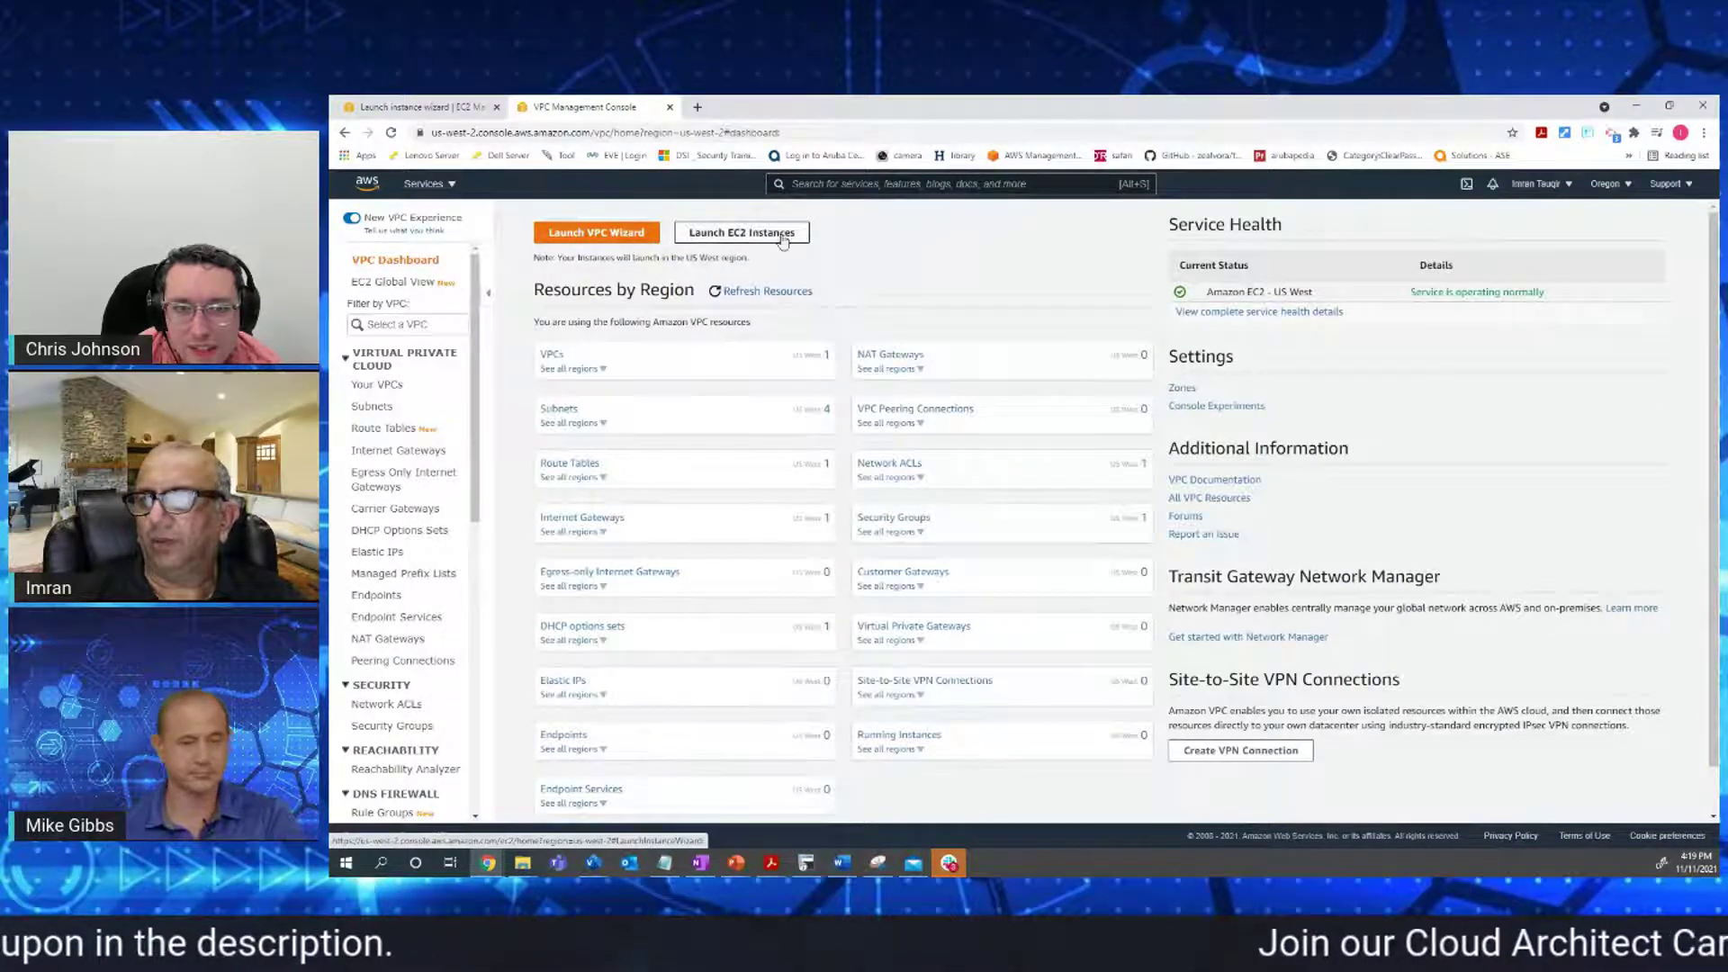
Create a new VPC with the IPv4 CIDR block 10.0.0.0/16 and no name tag, and review its details
click(555, 358)
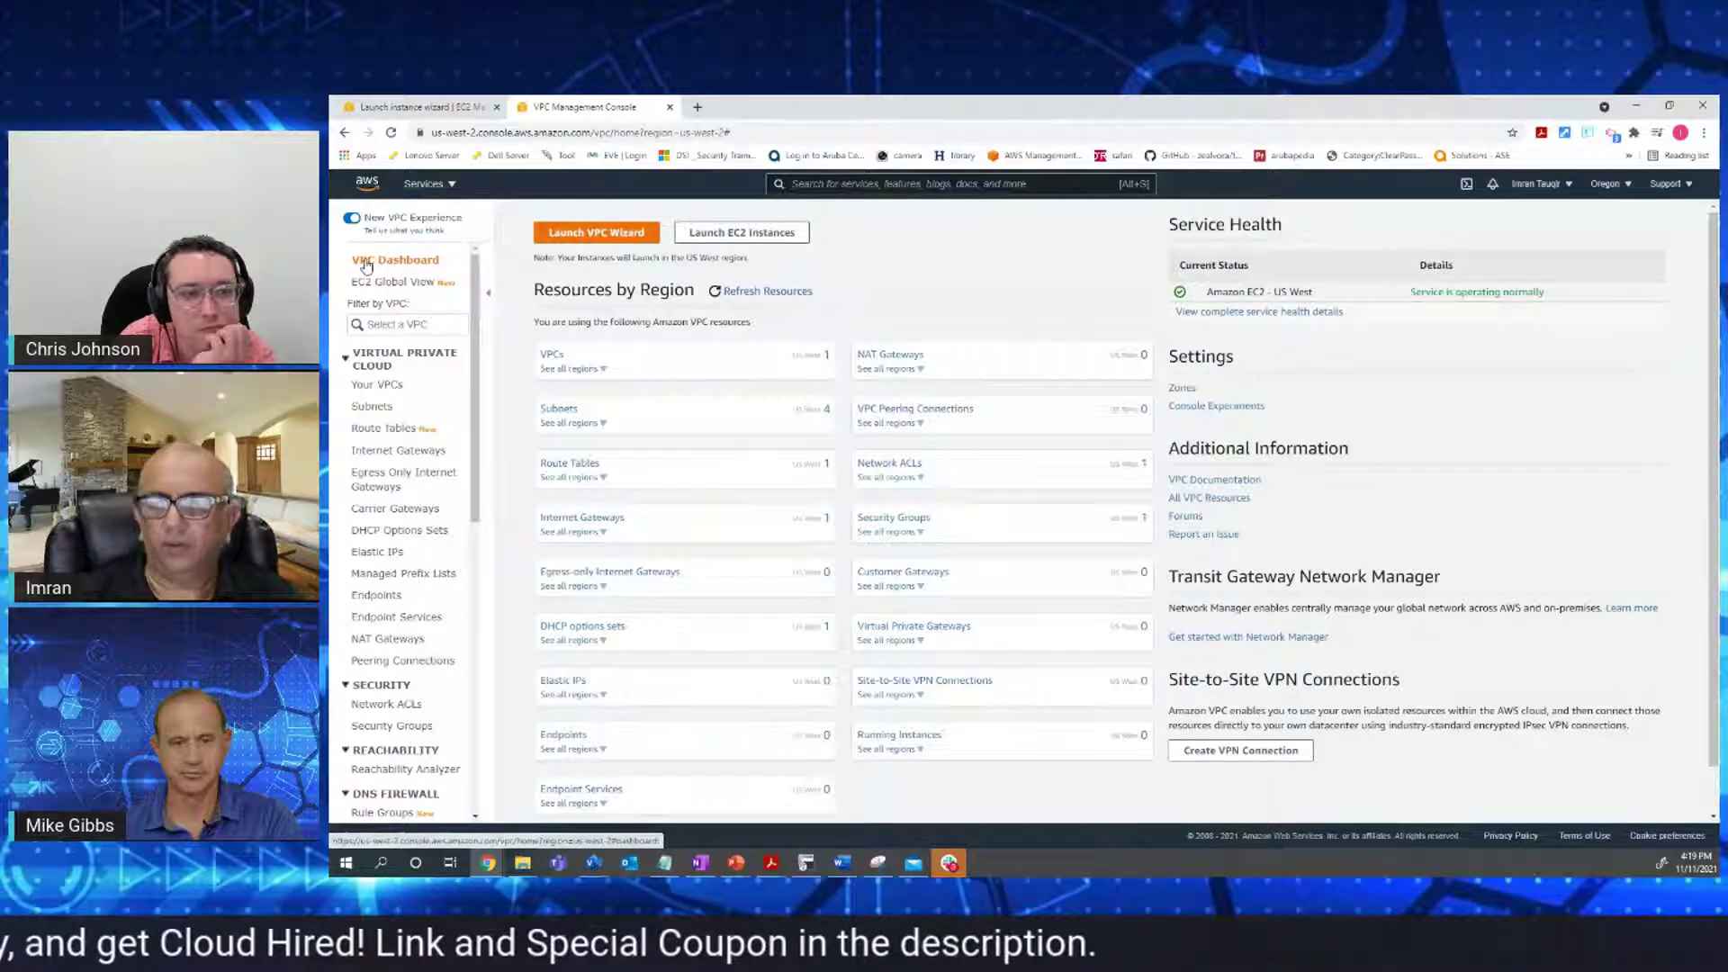
click(389, 387)
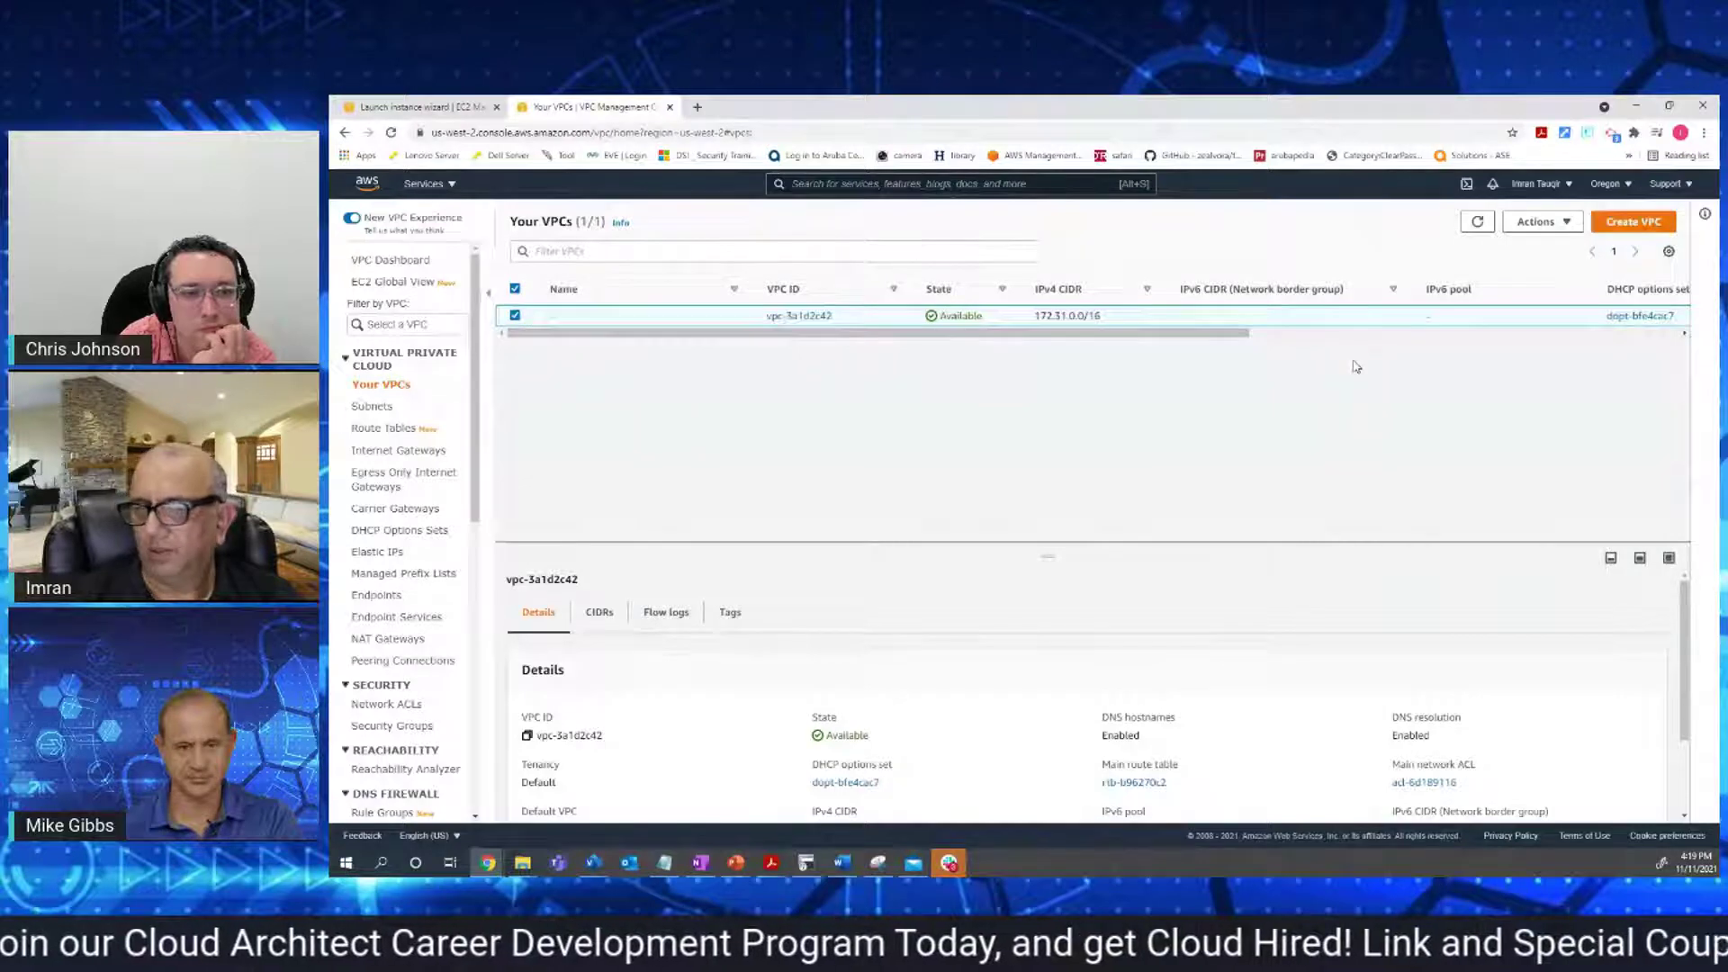
click(1643, 225)
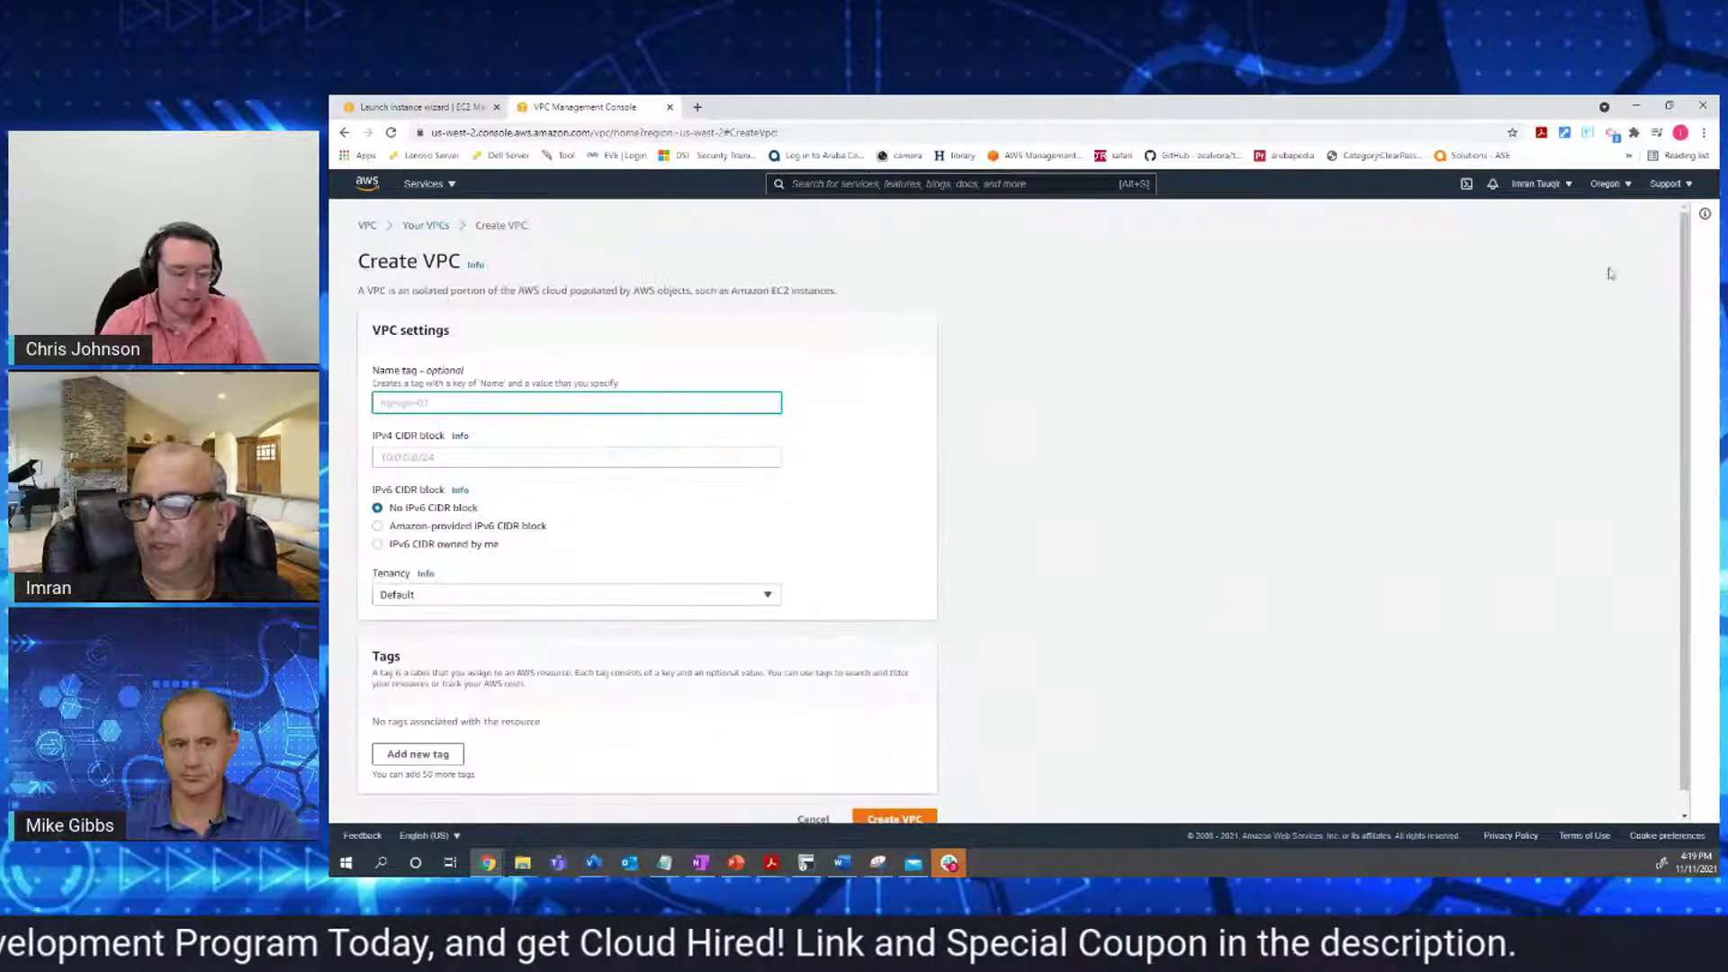
click(458, 459)
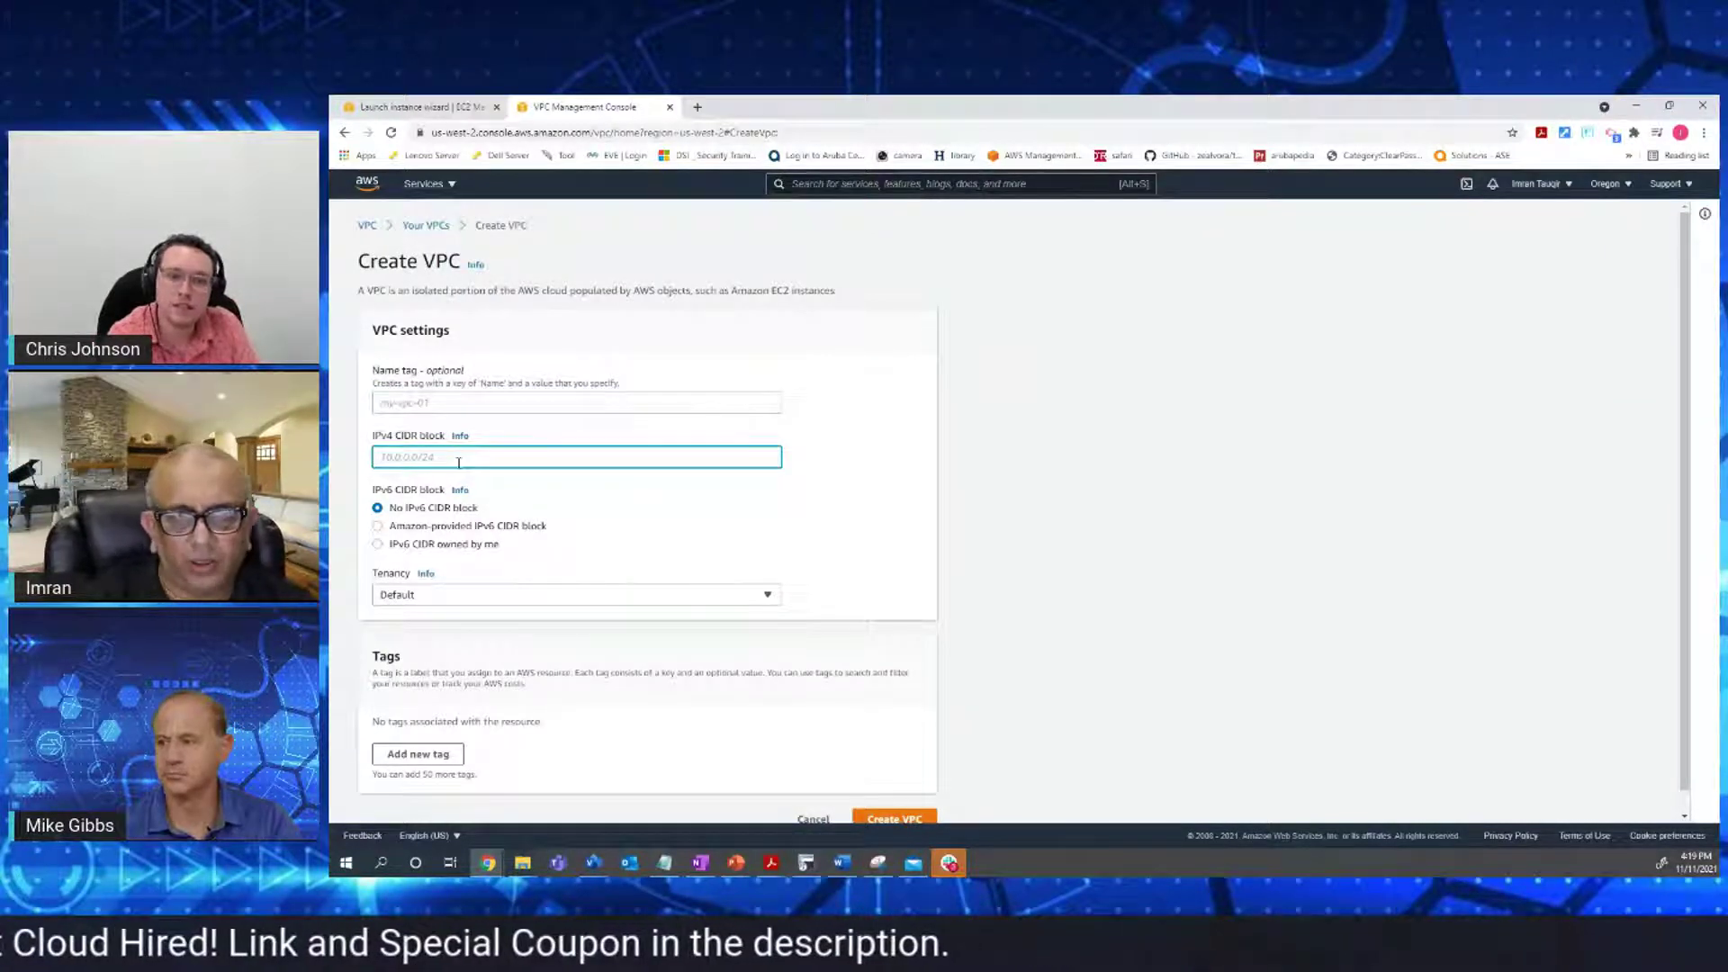
text(10.0.0.)
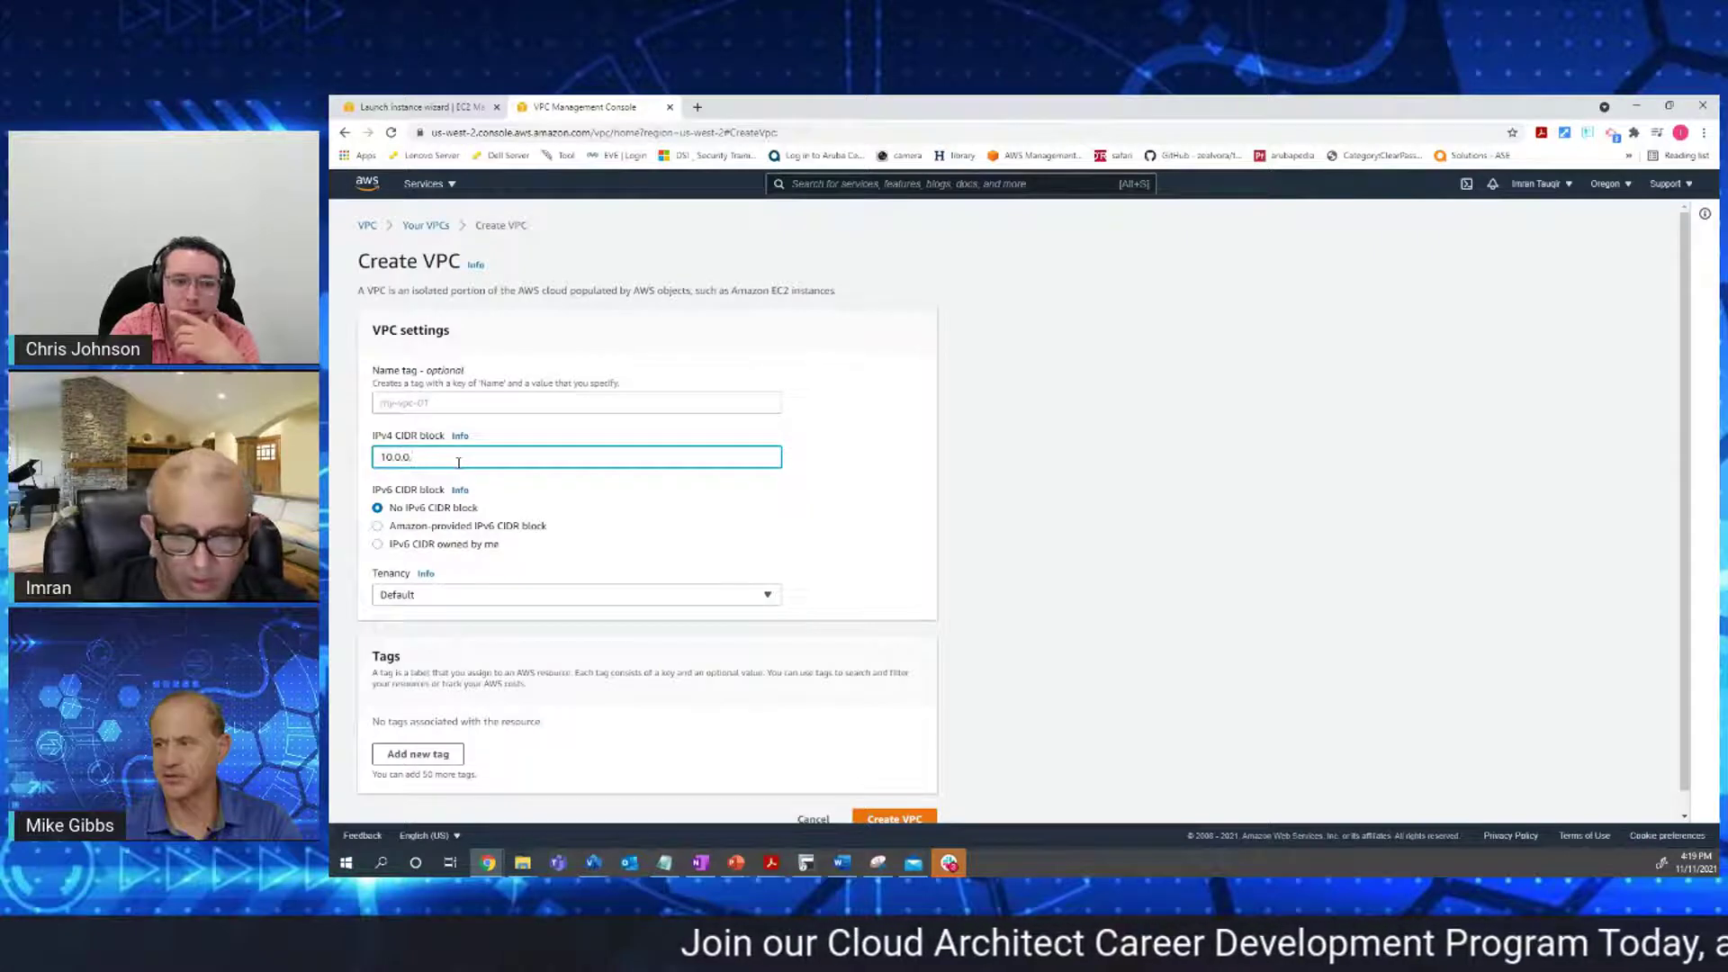
text(0)
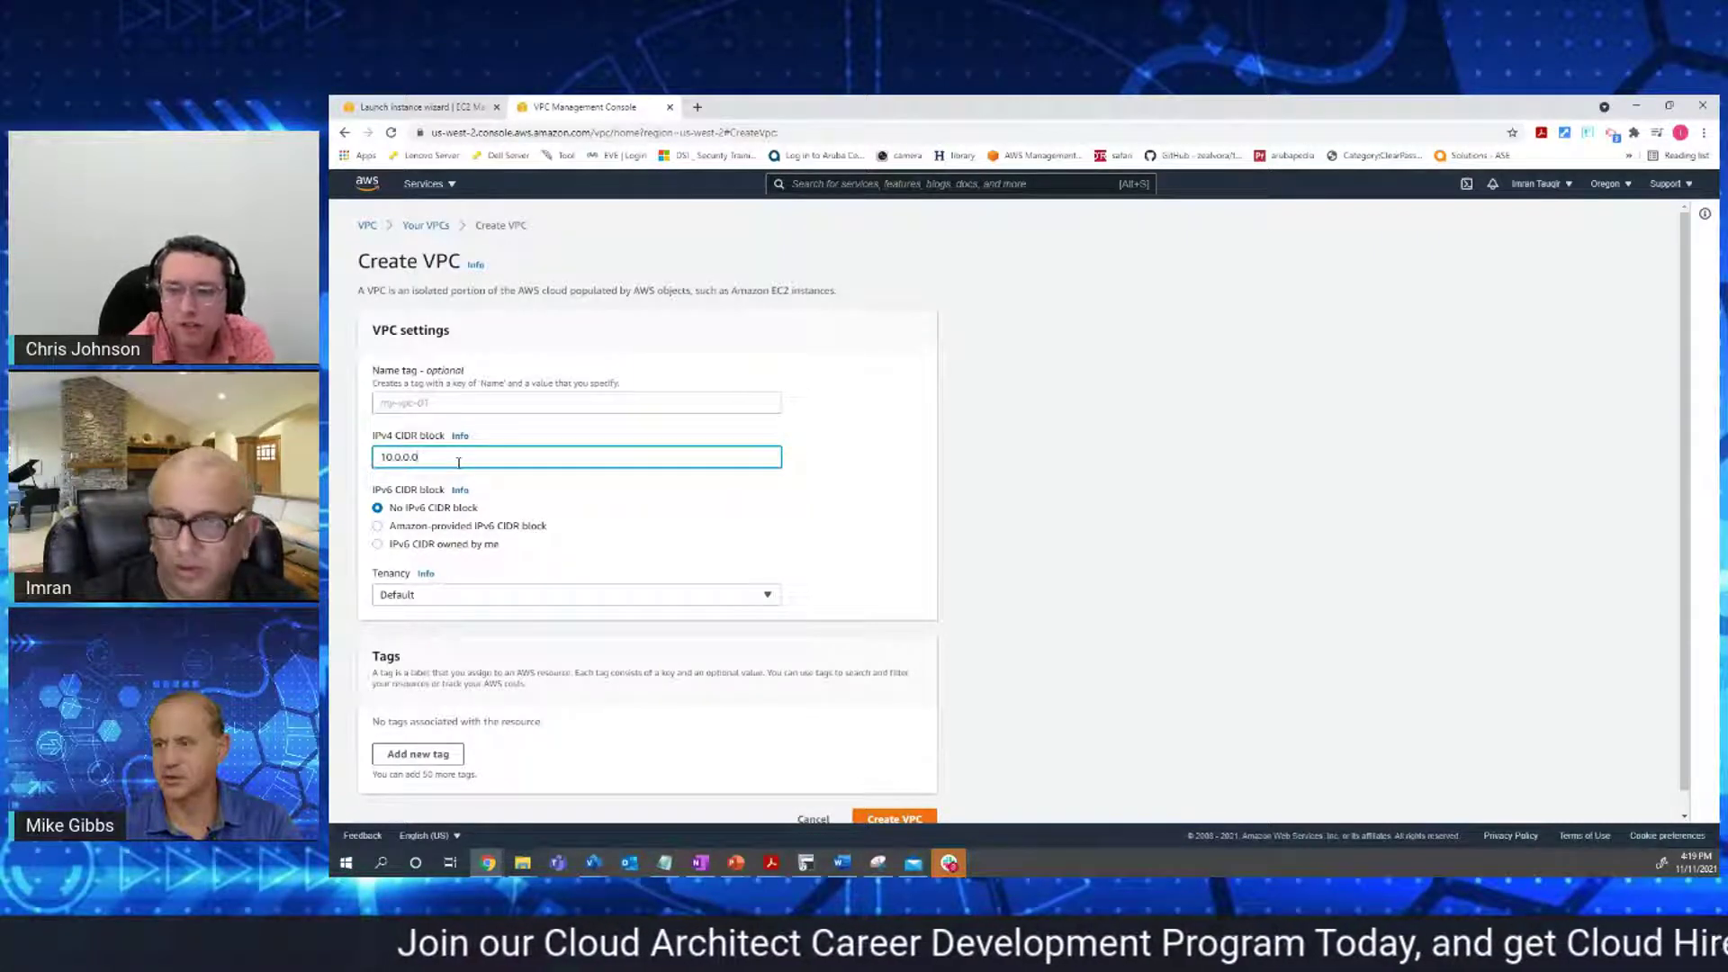
text(/16)
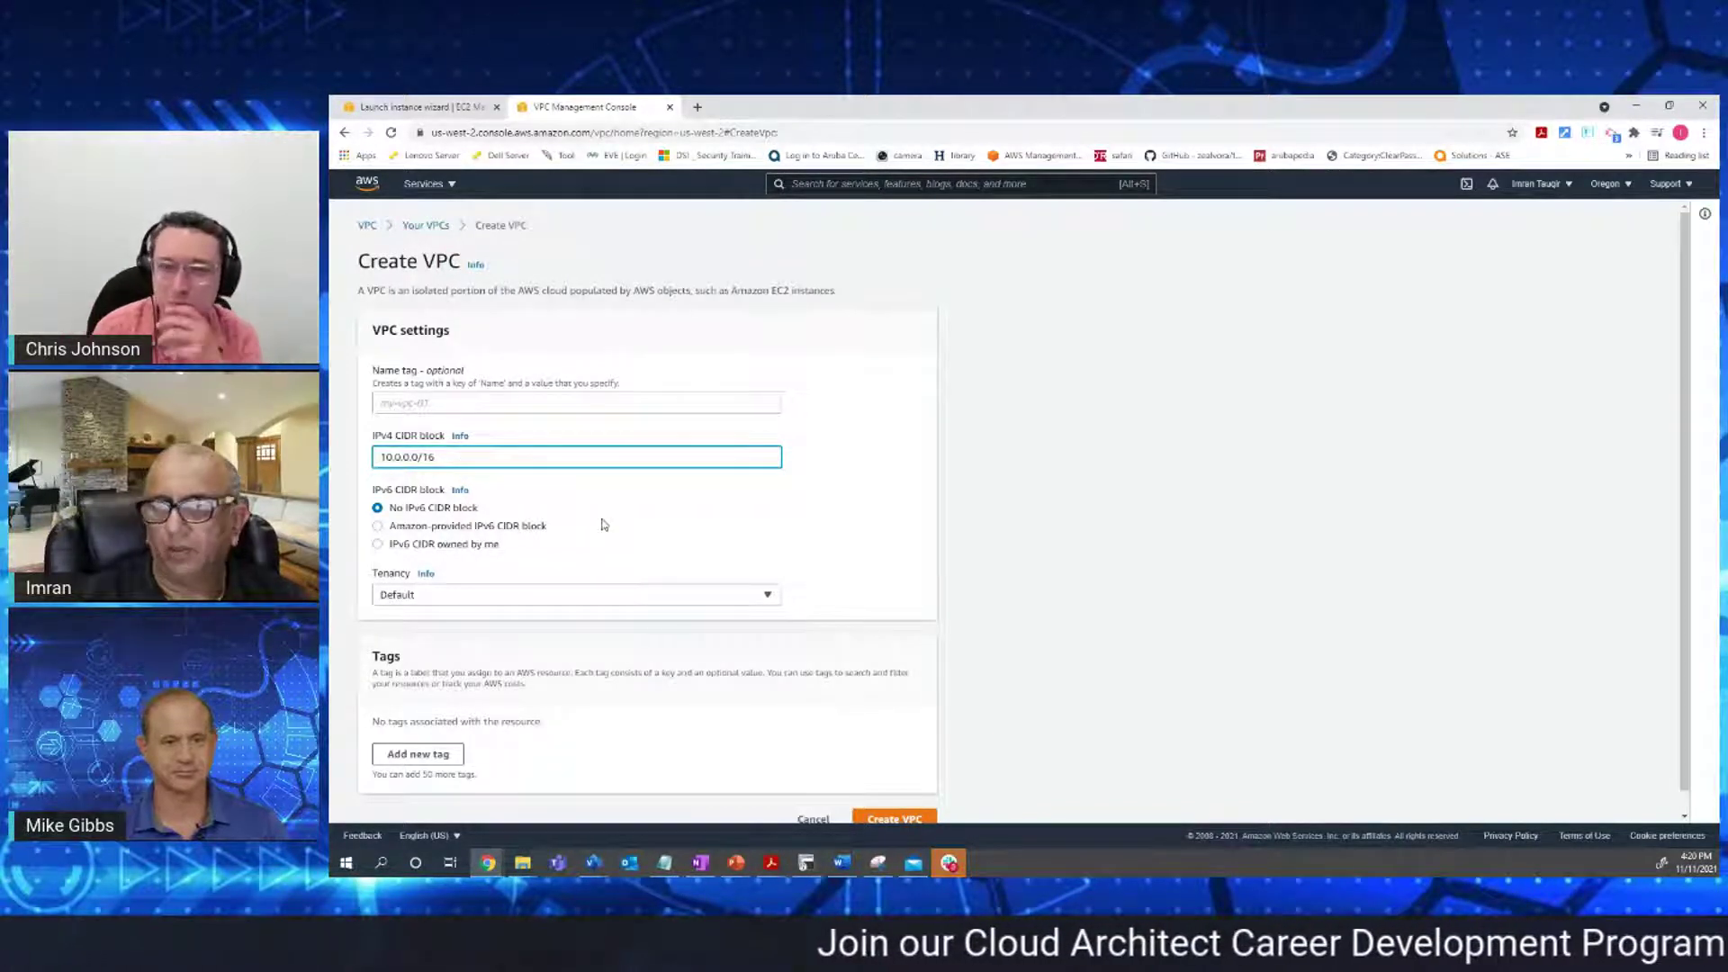
scroll(603, 525, down, 1)
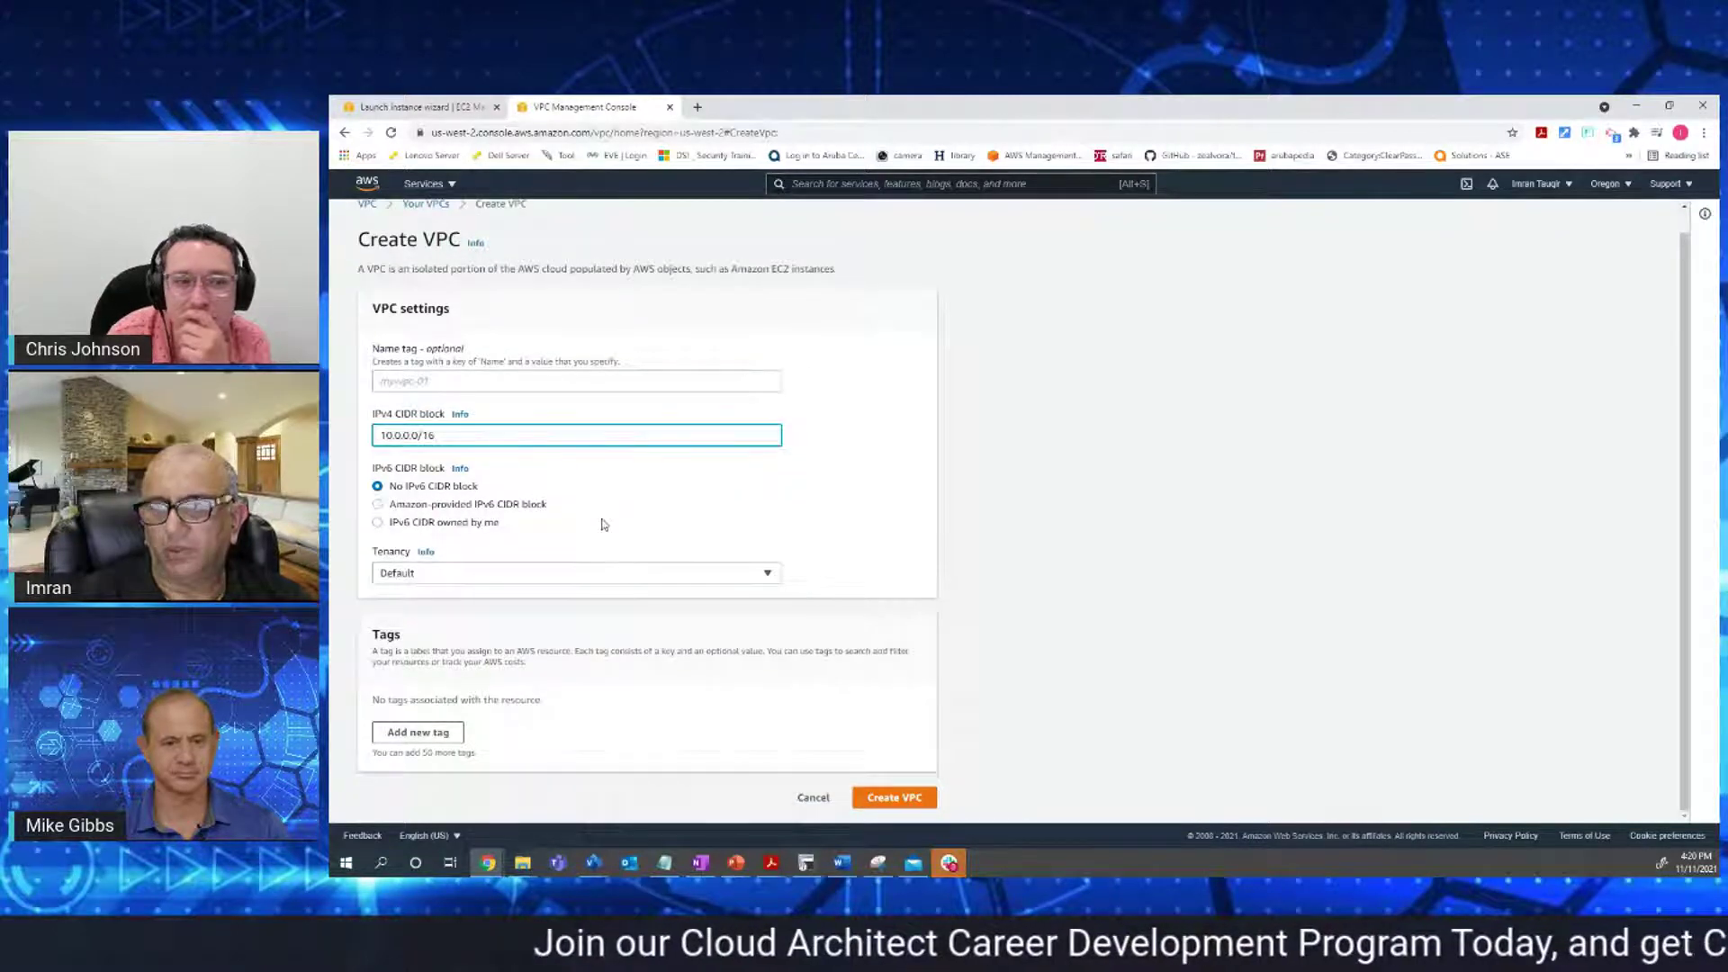
click(448, 384)
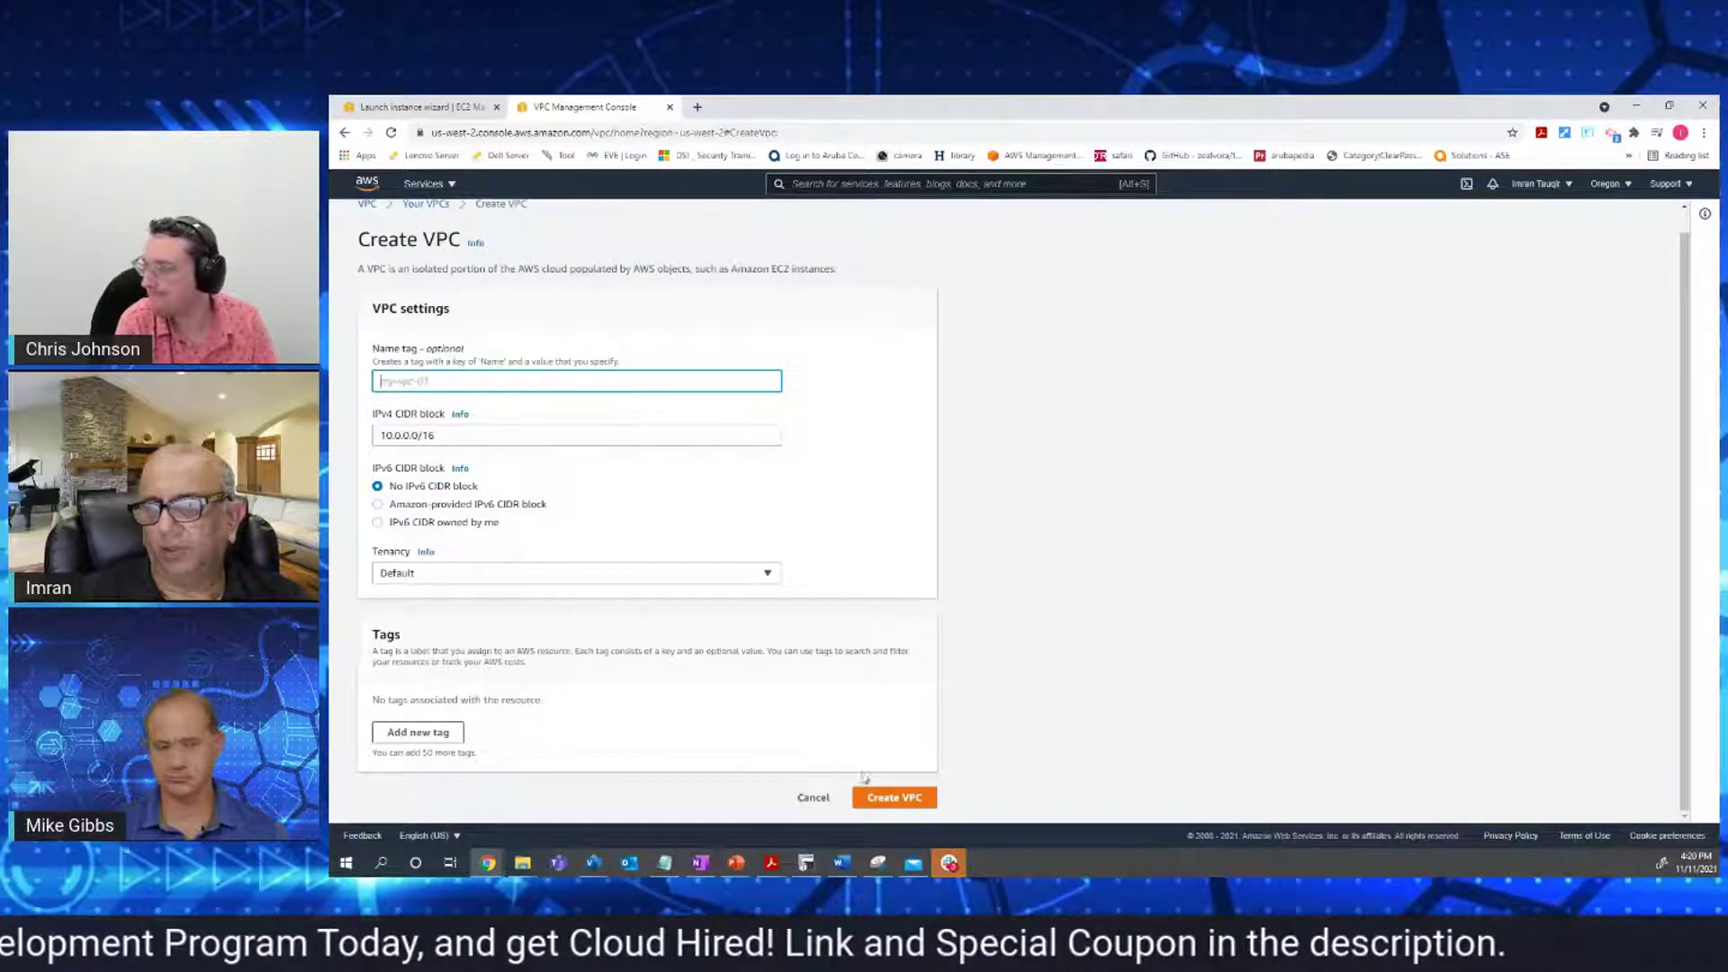
click(907, 799)
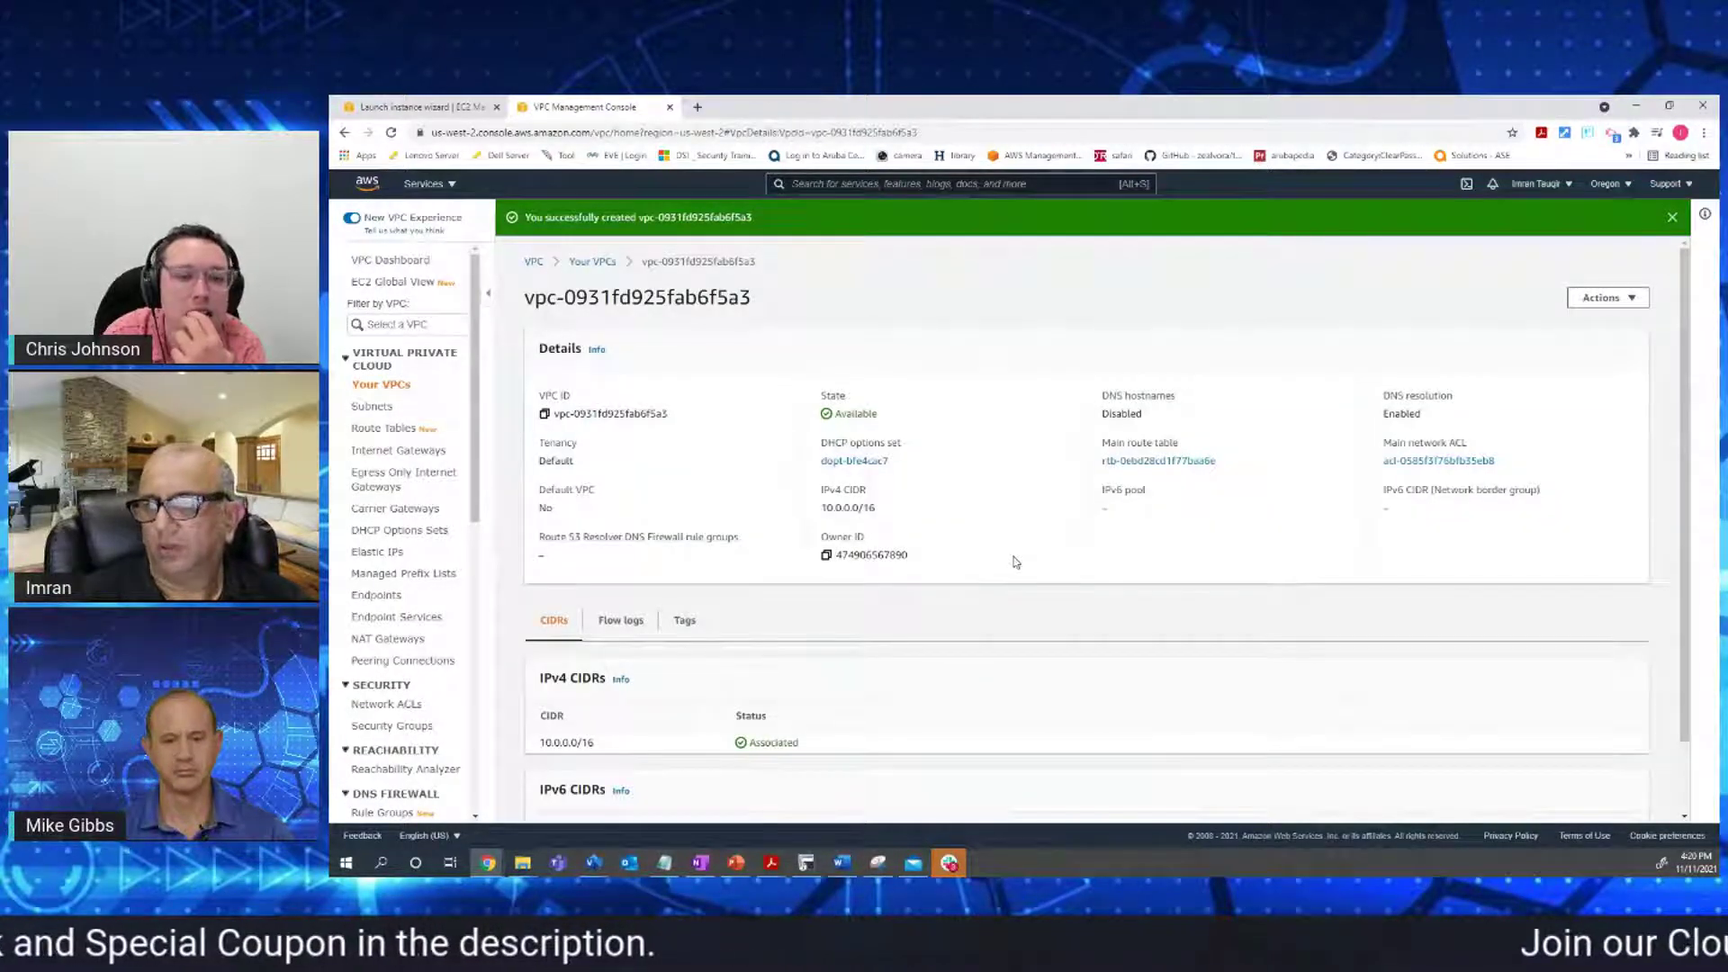
scroll(1014, 562, down, 1)
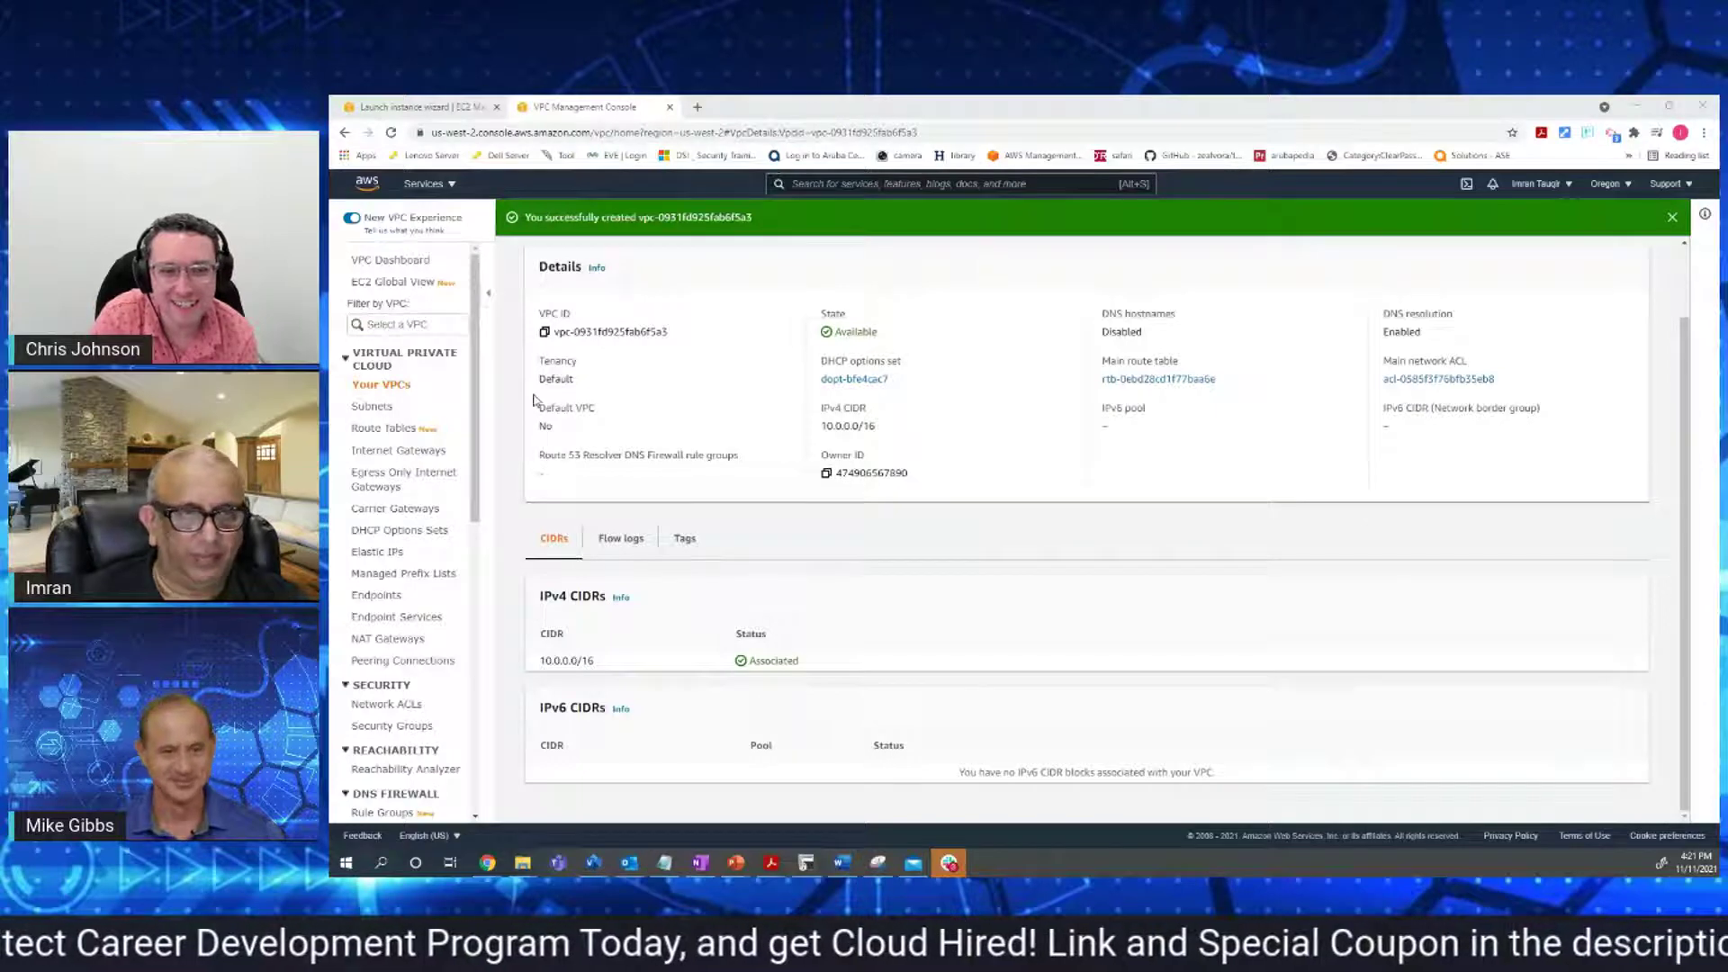
Start creating a subnet and choose the non-default 10.0.0.0/16 VPC for it
click(384, 410)
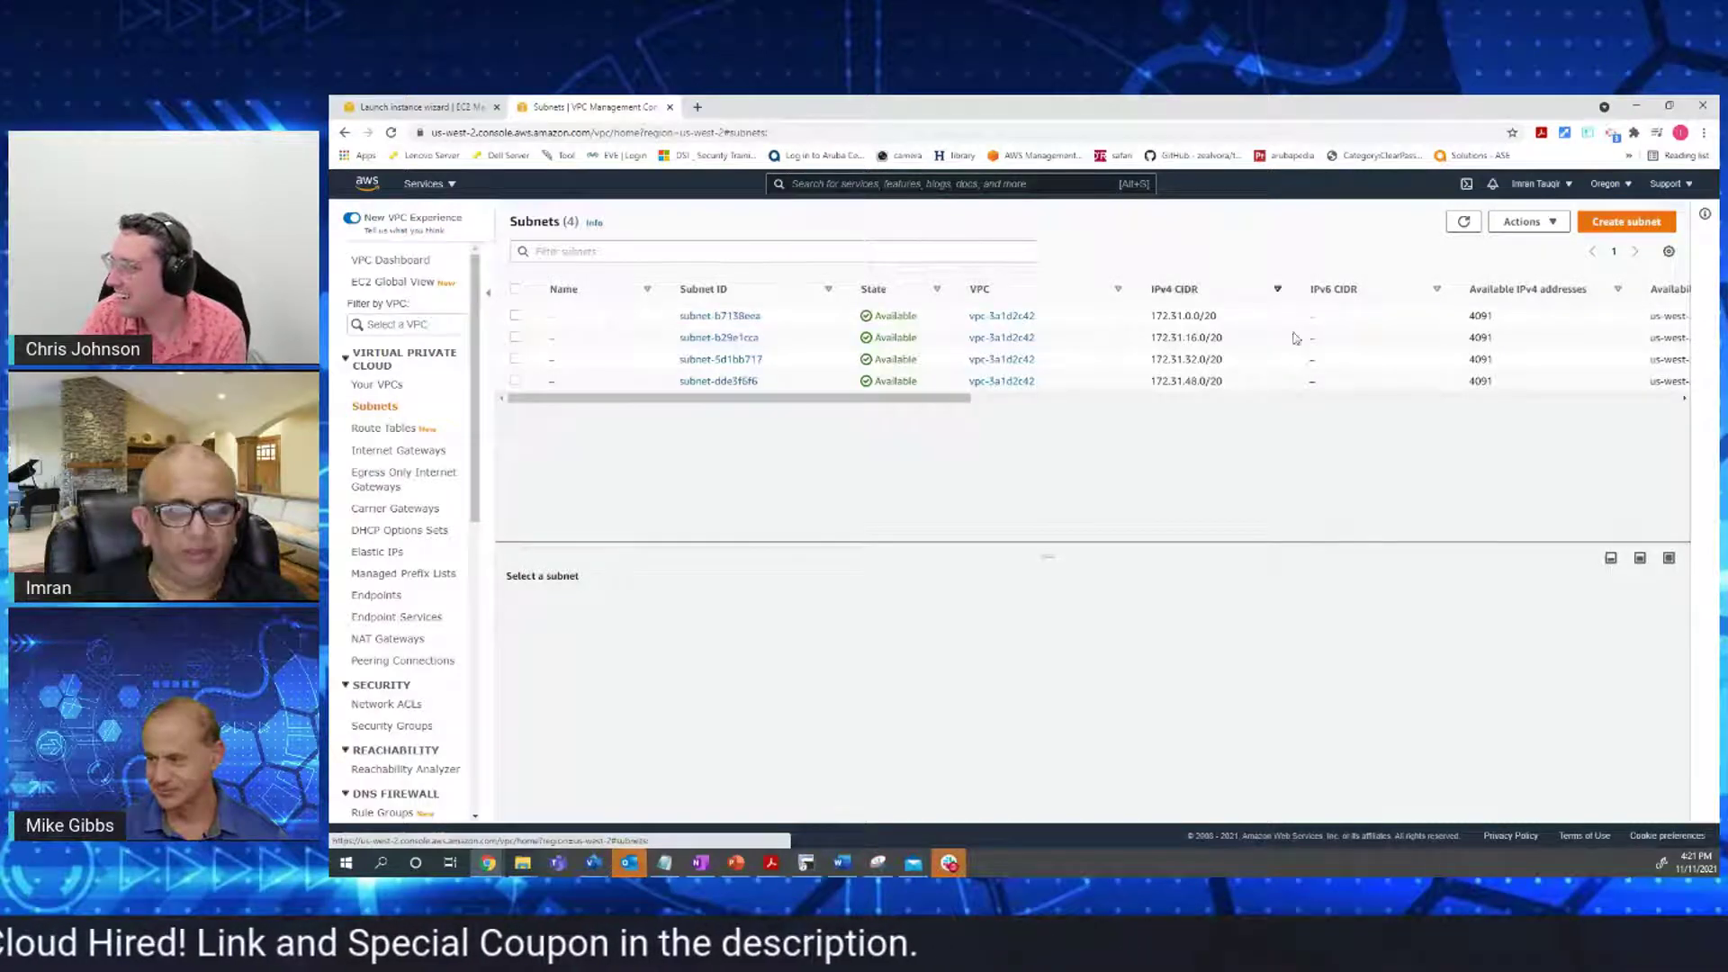
click(1618, 224)
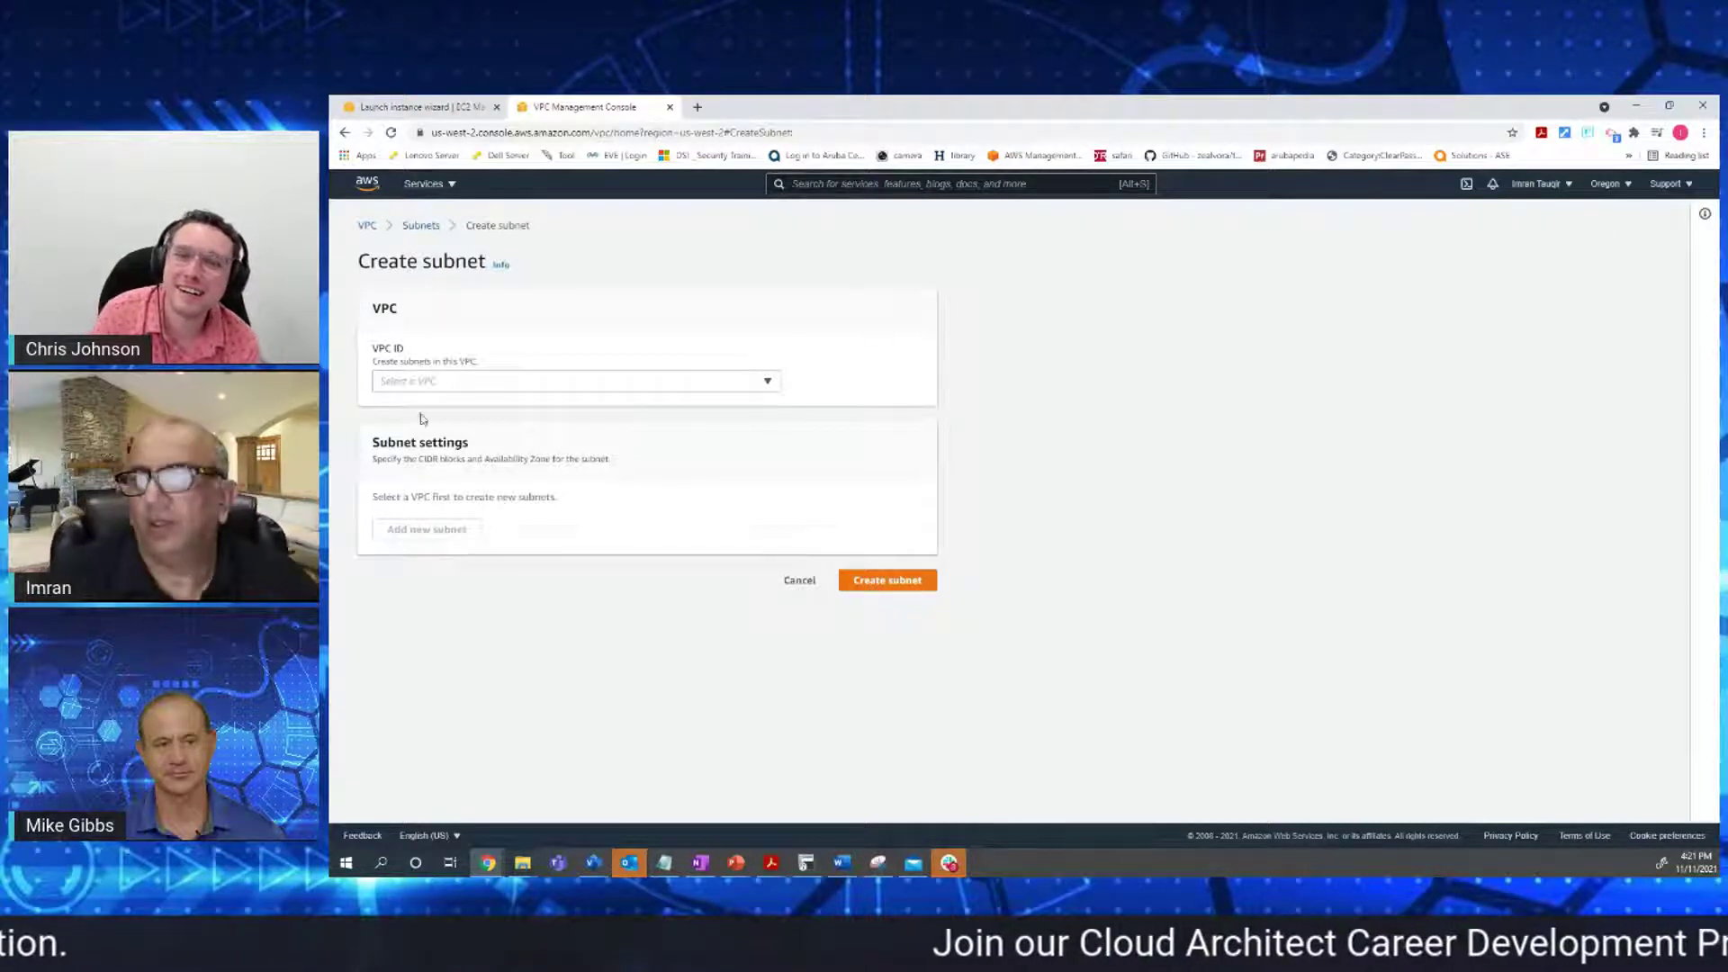
click(767, 382)
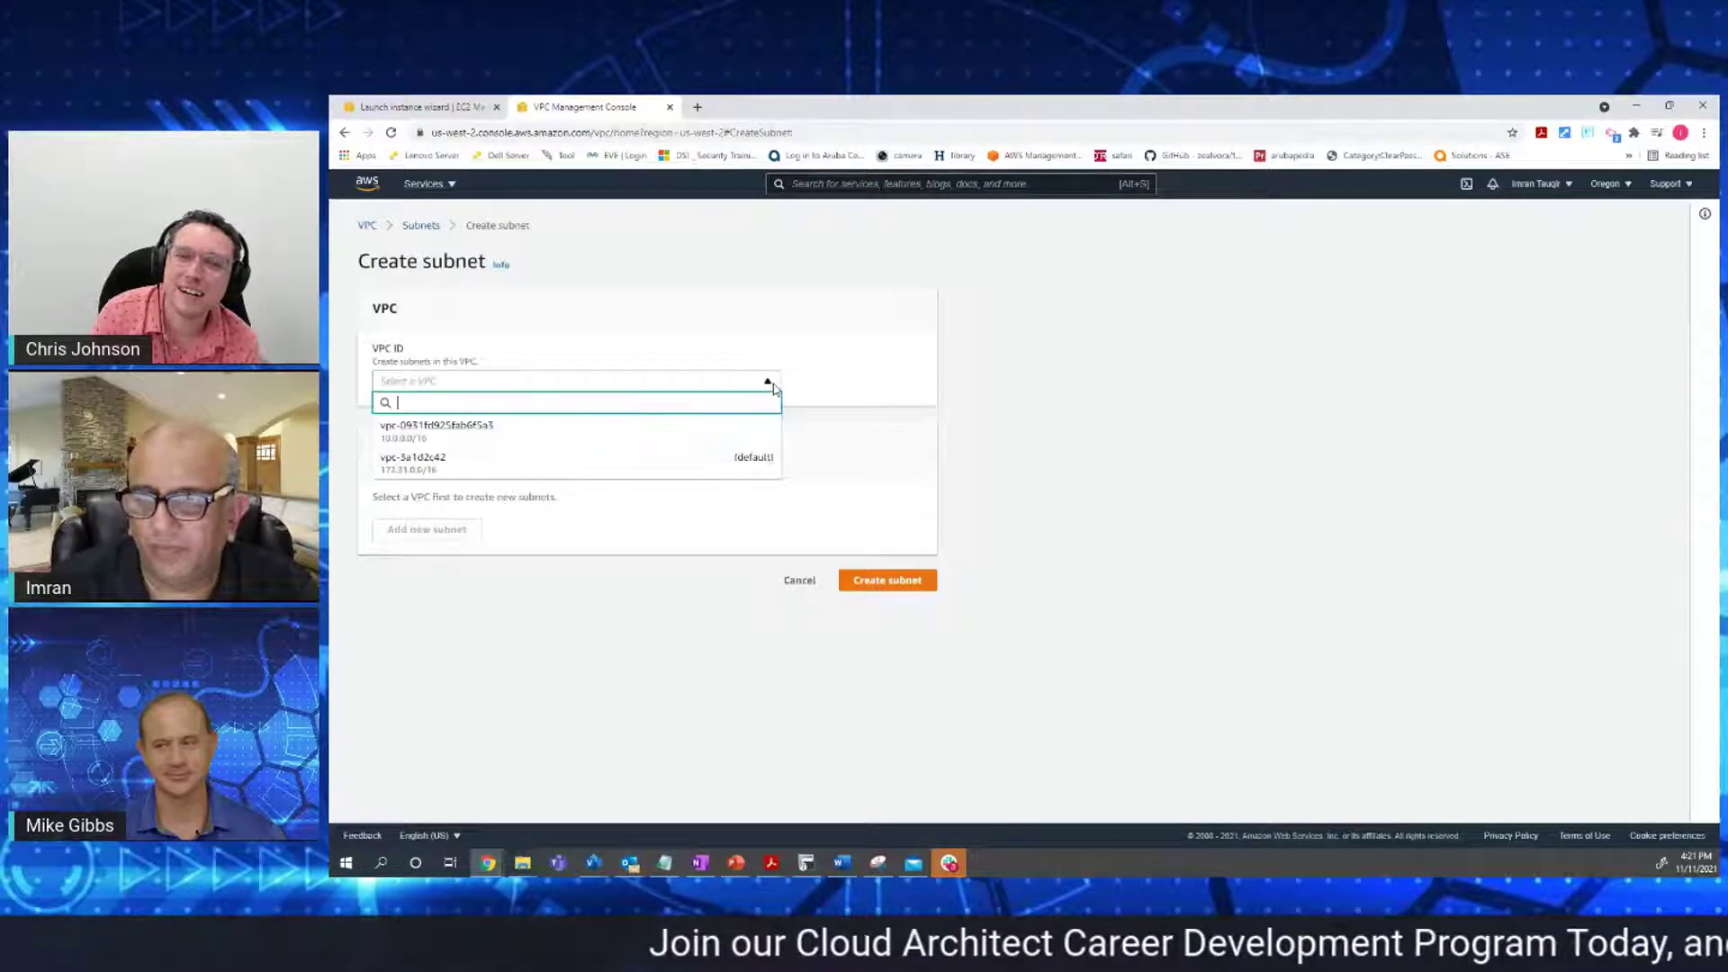
click(523, 436)
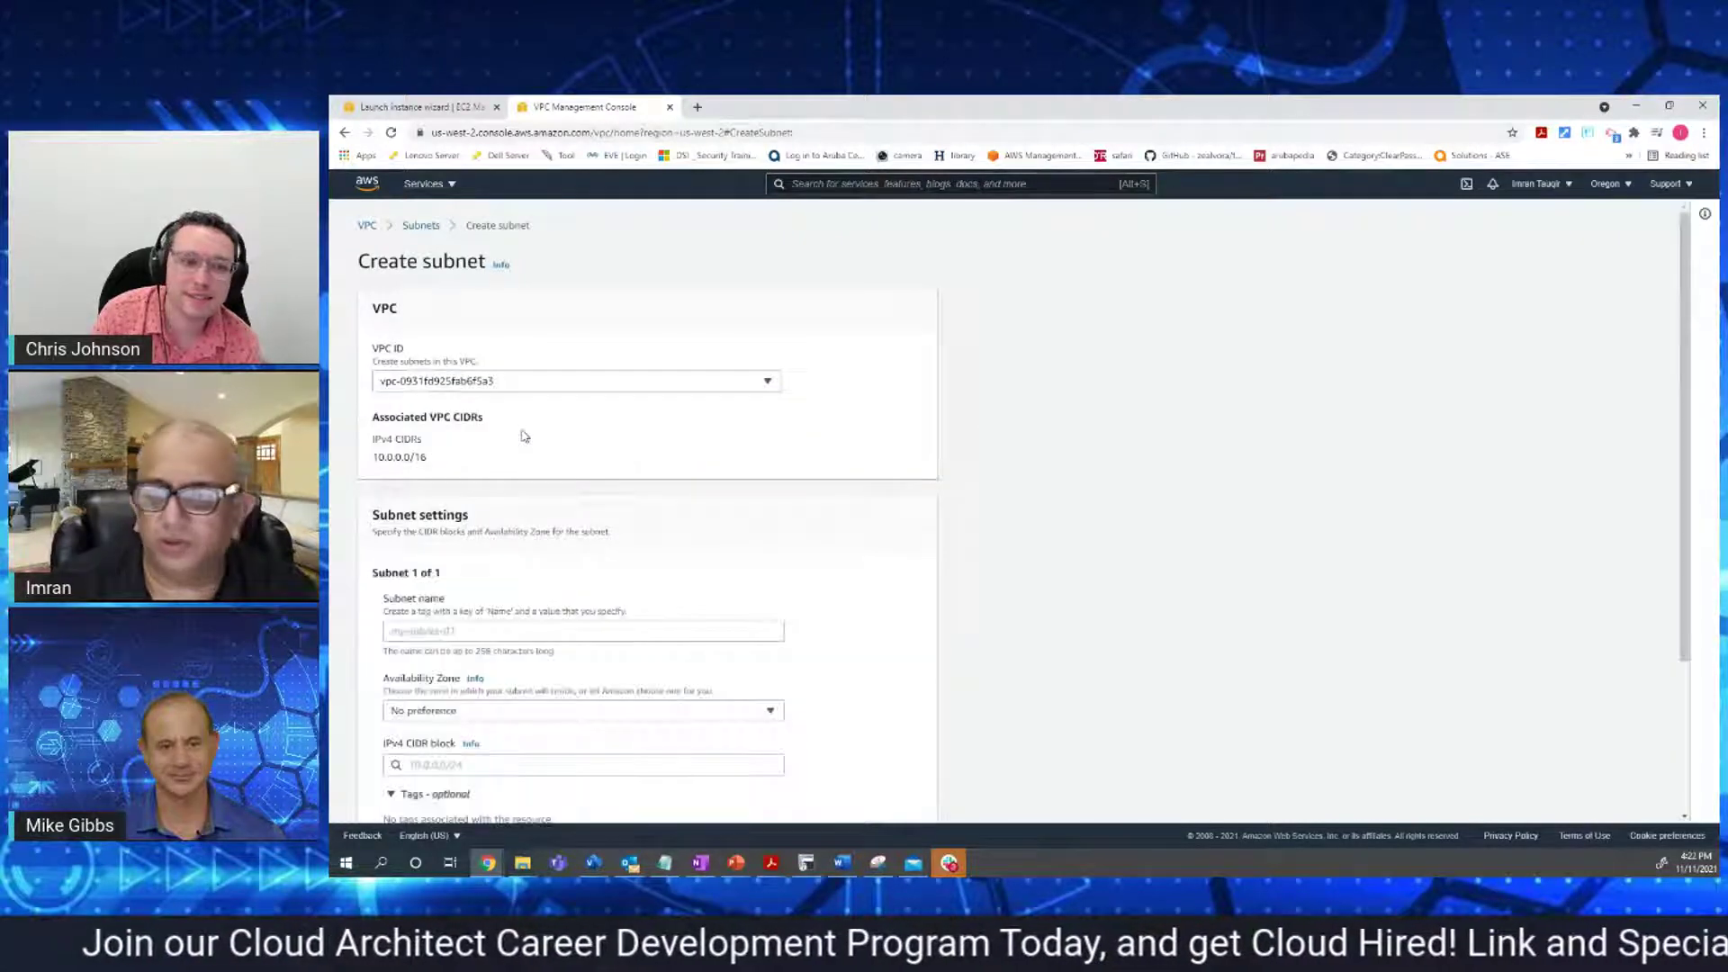
Name the new subnet public-1a and set its Availability Zone to US West (Oregon) / us-west-2a
scroll(524, 436, down, 2)
scroll(523, 437, up, 1)
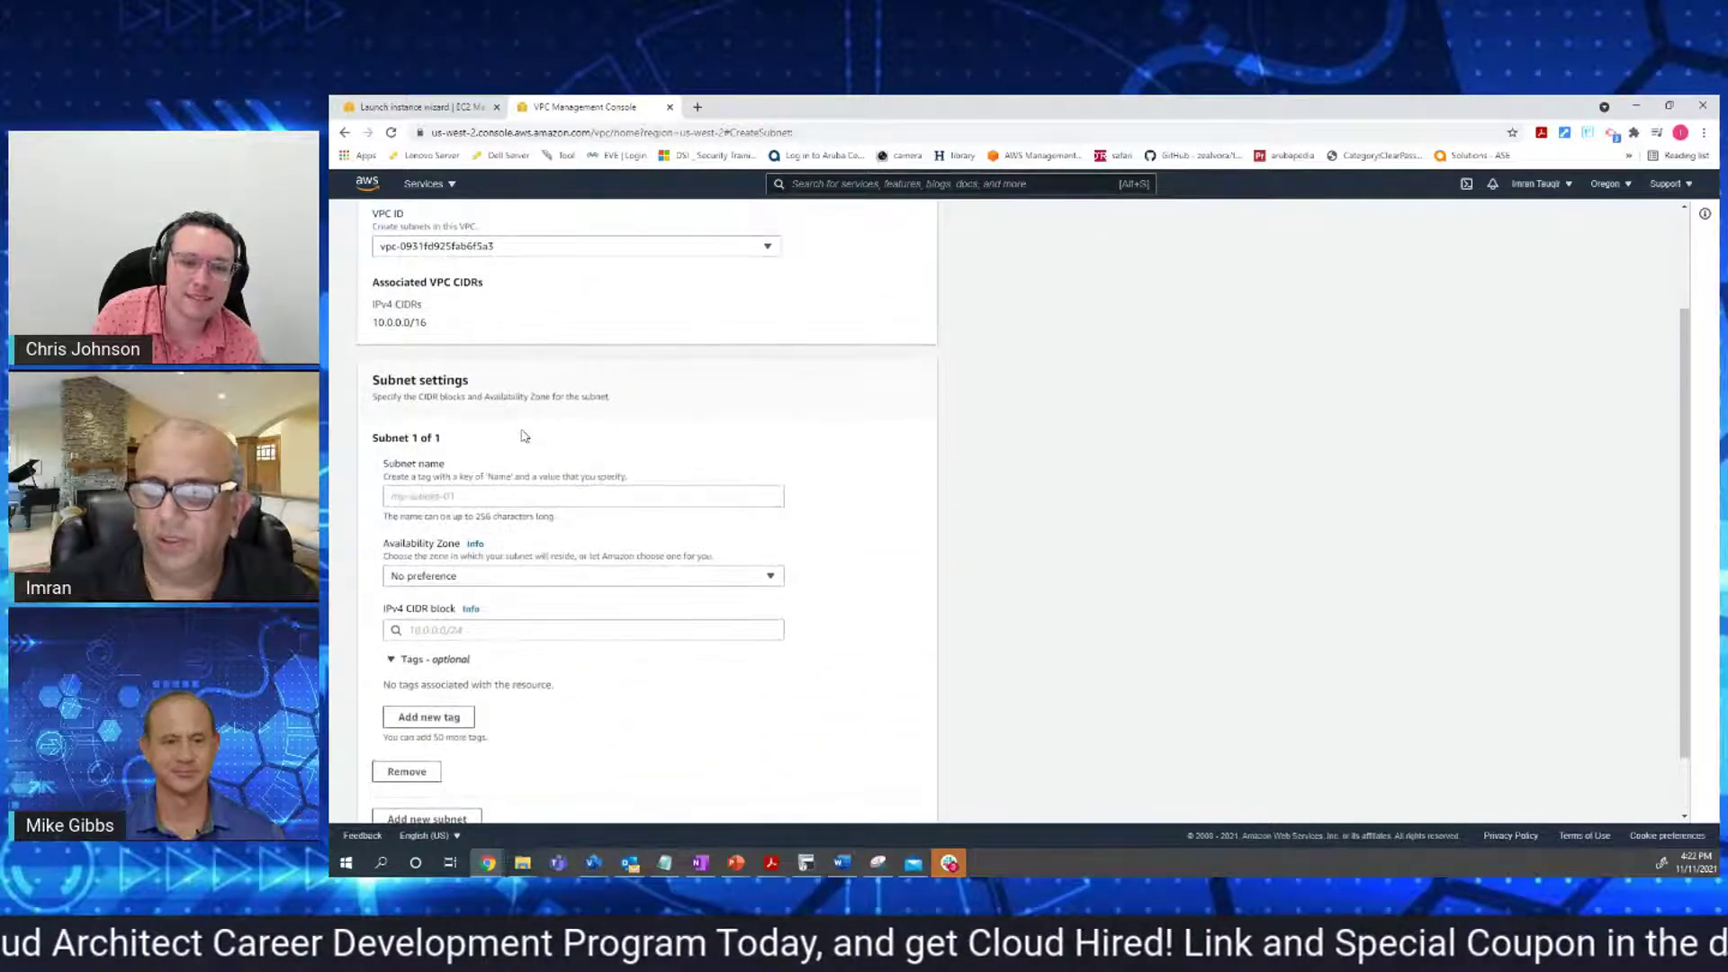
click(435, 497)
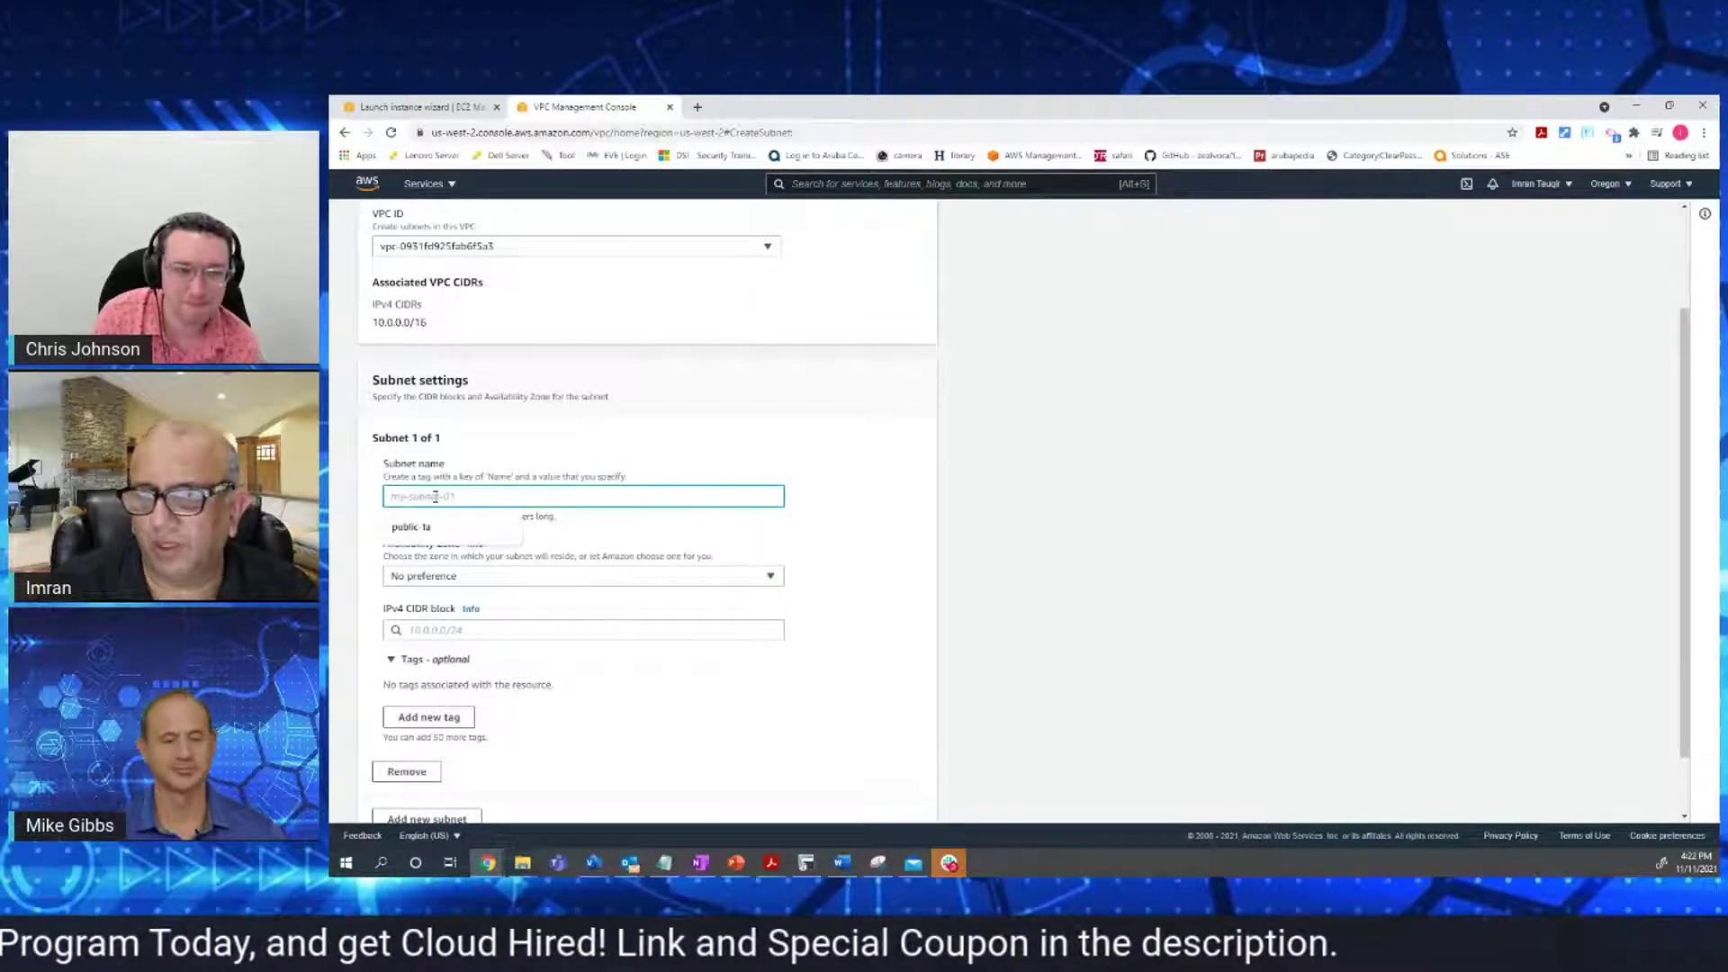
text(u)
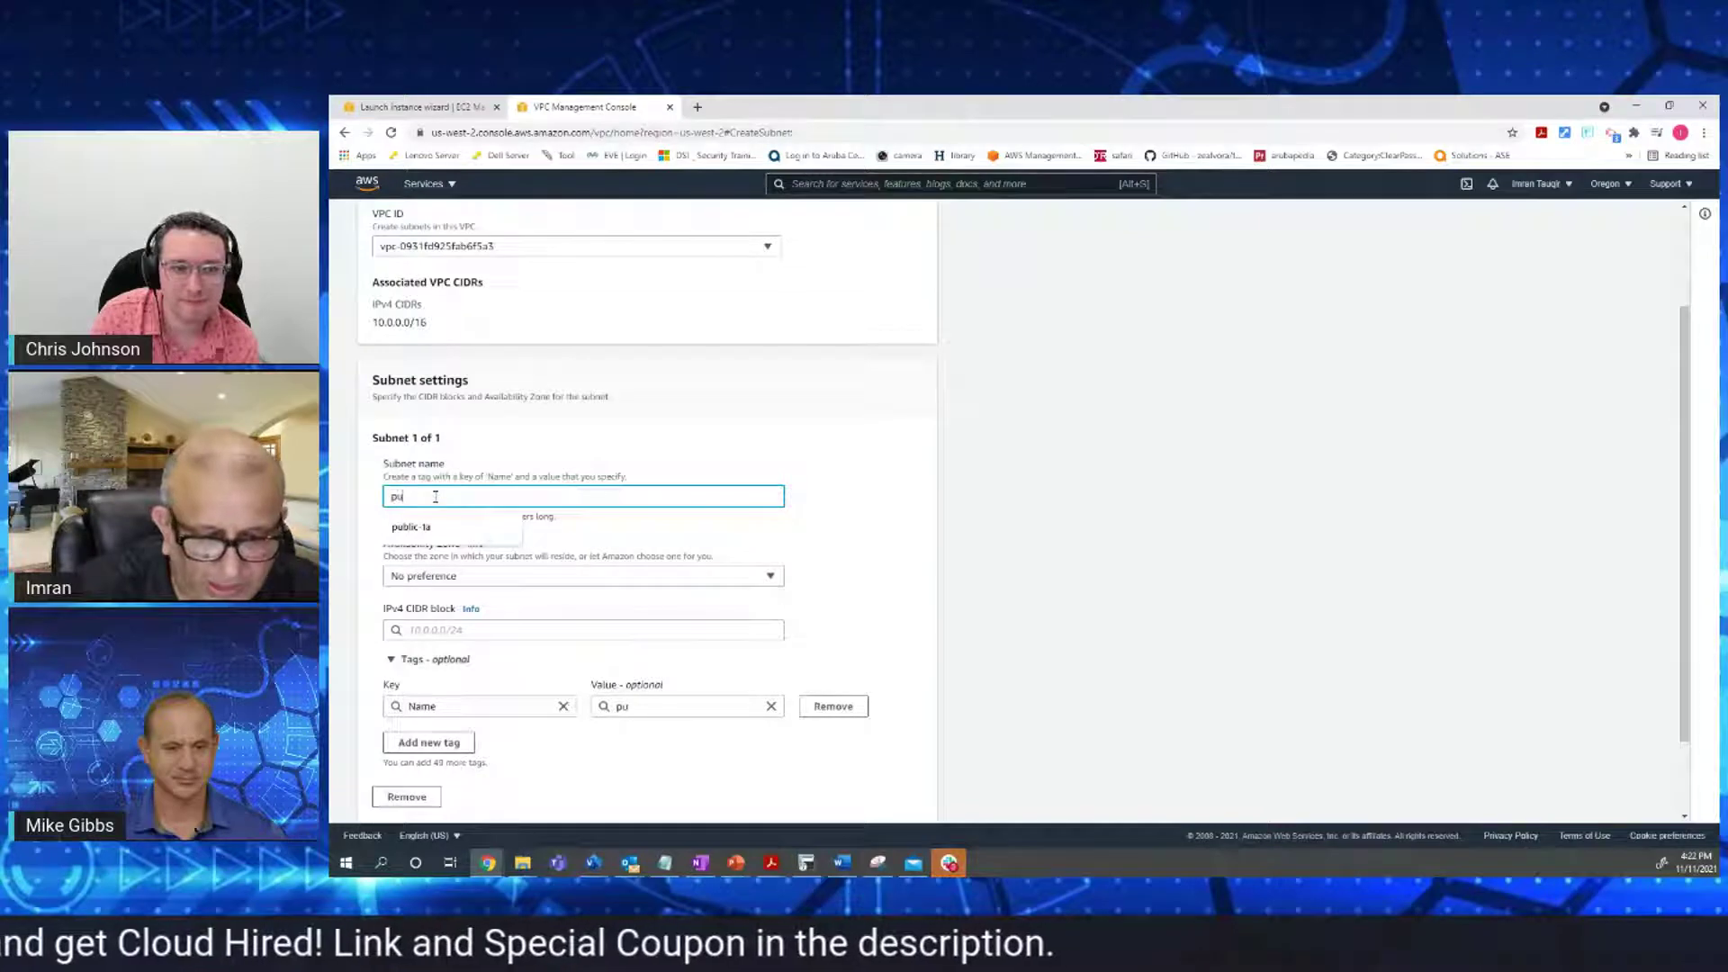
text(blic)
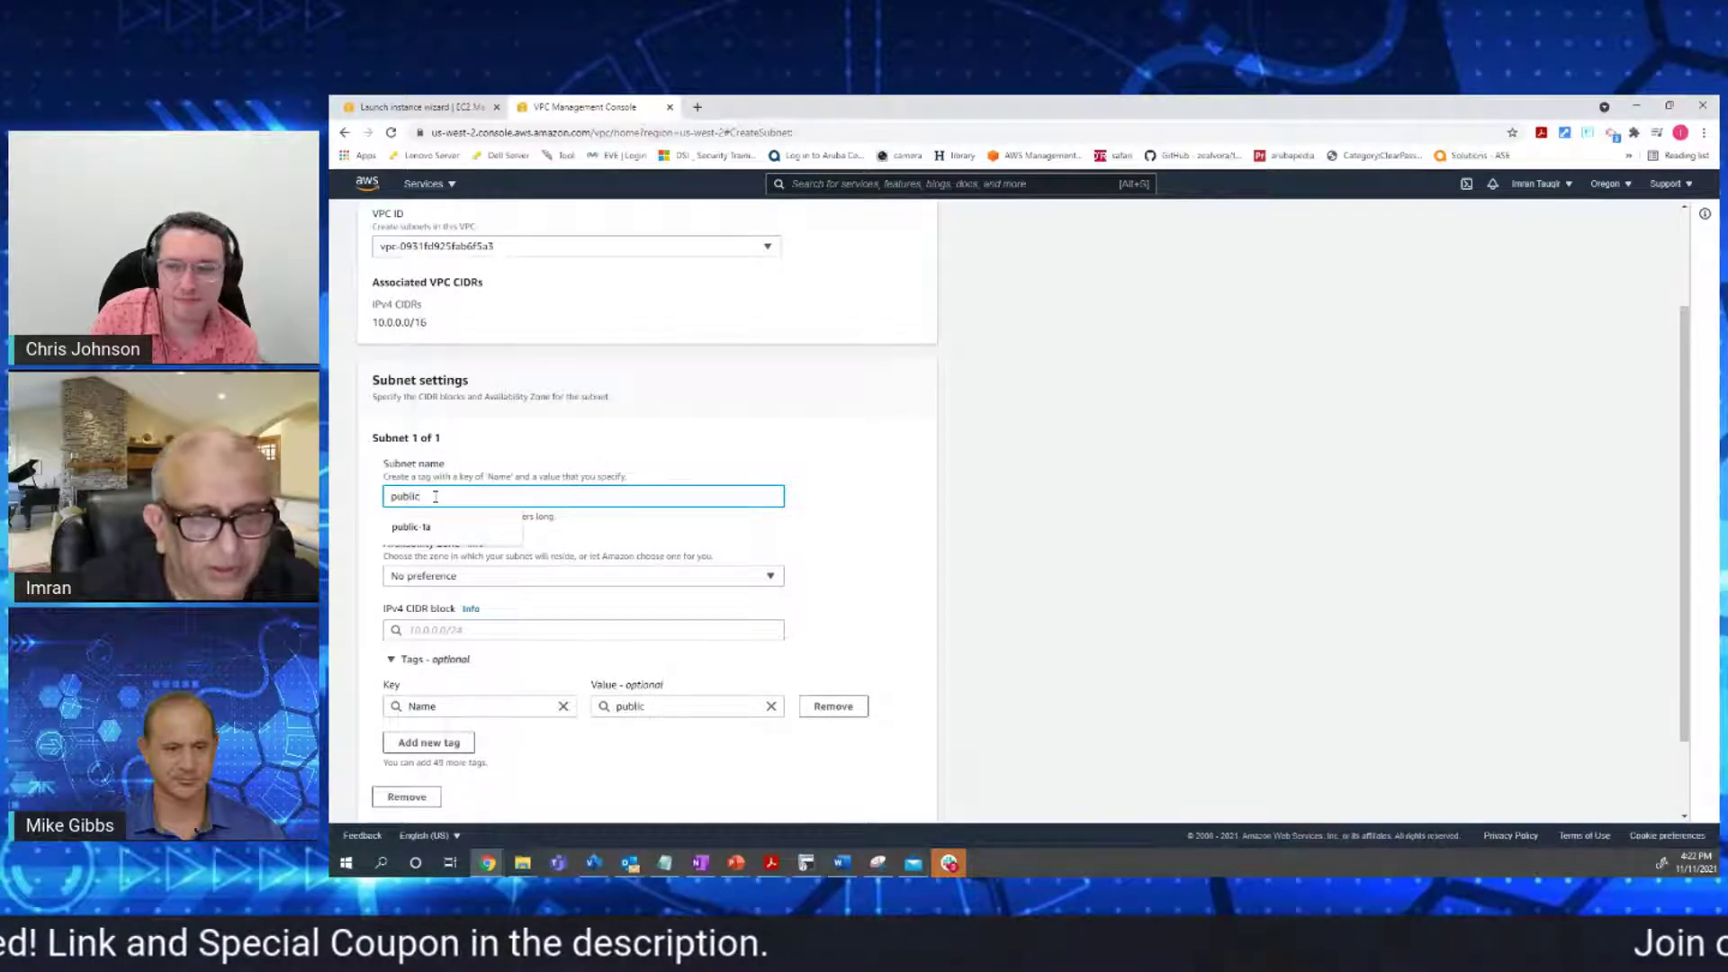
text(-1a)
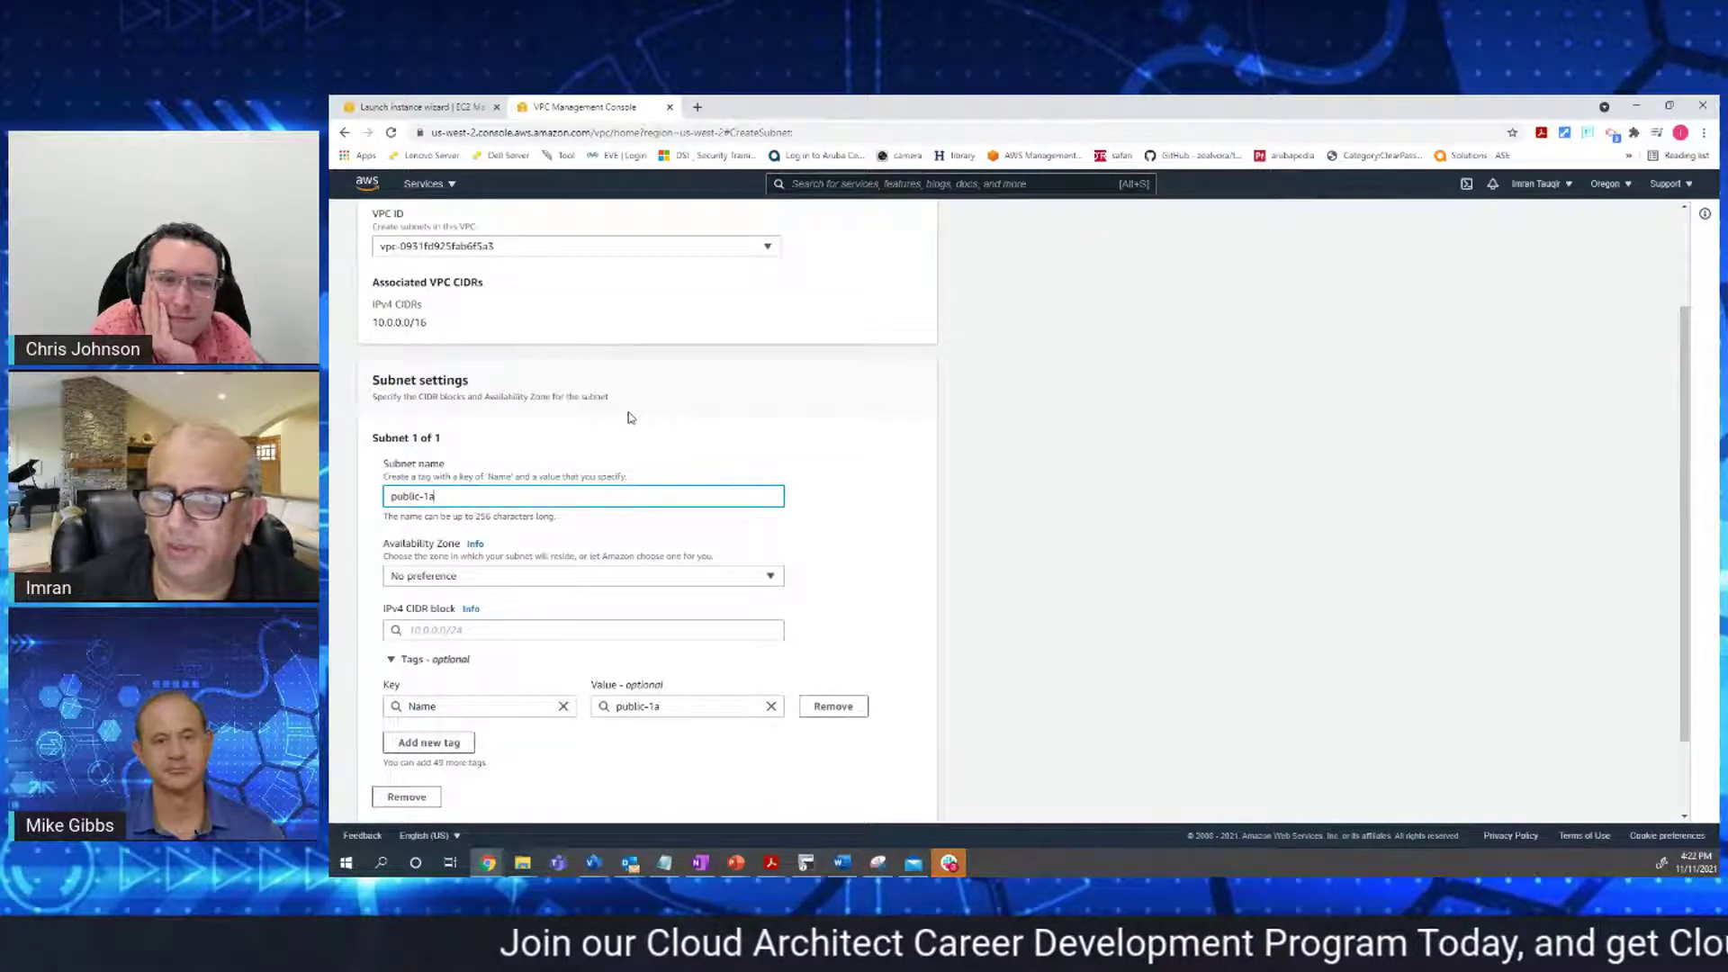
click(774, 576)
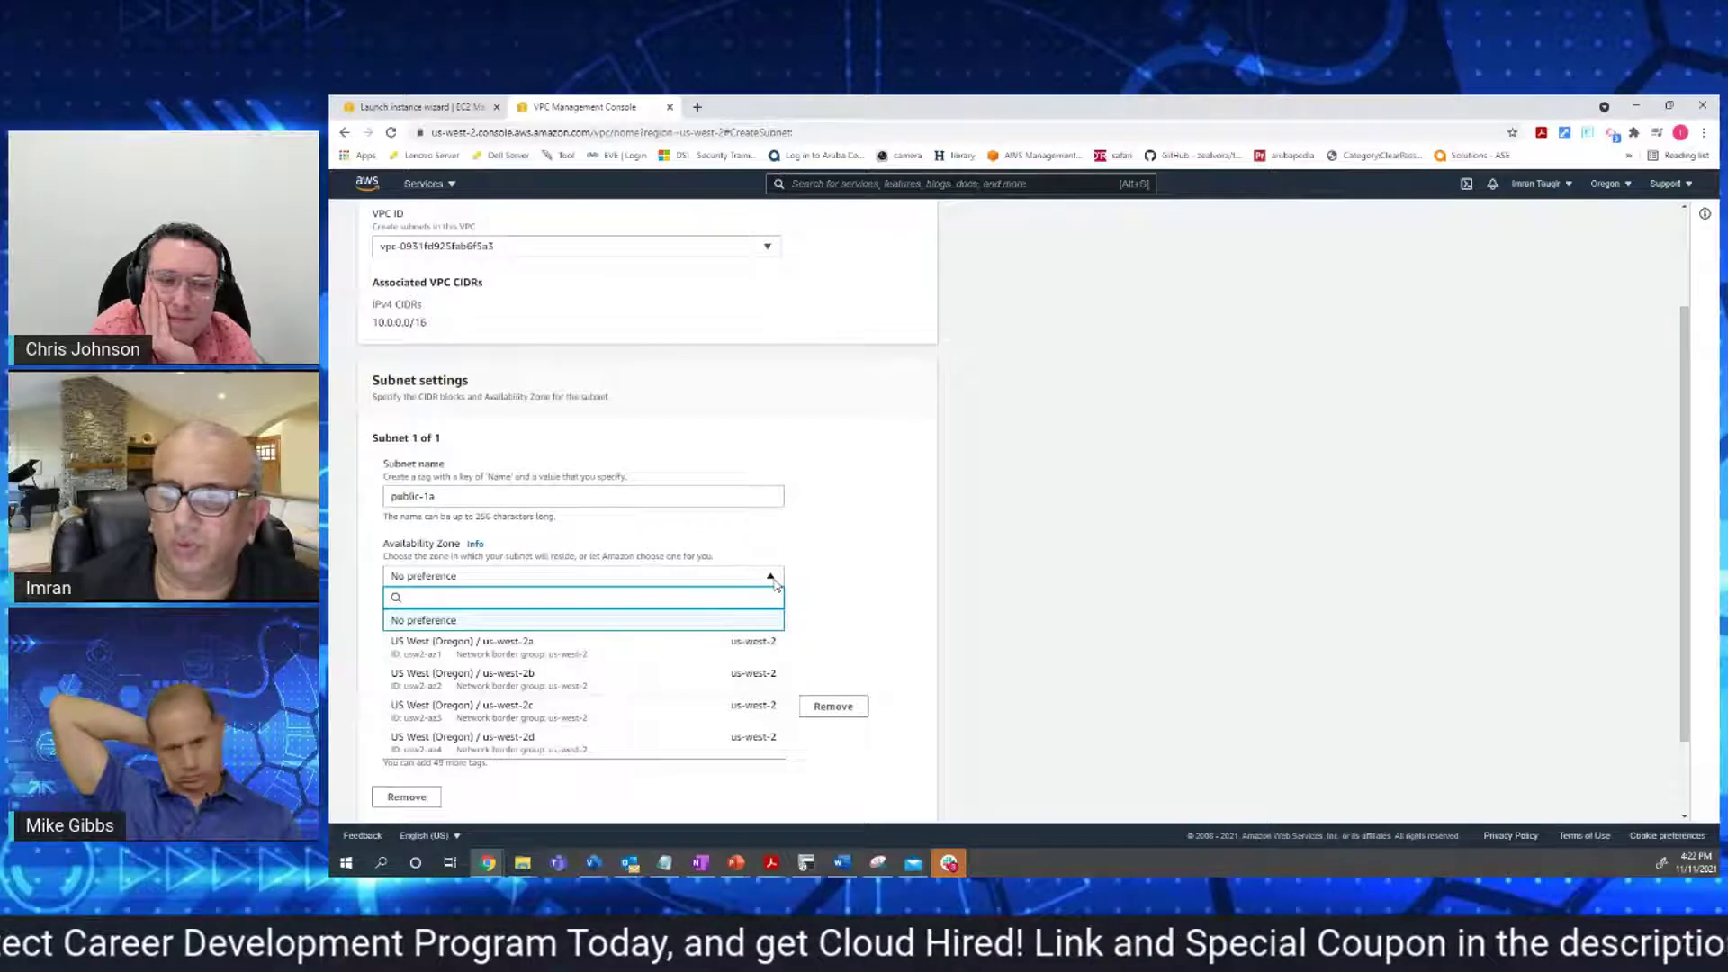
click(616, 652)
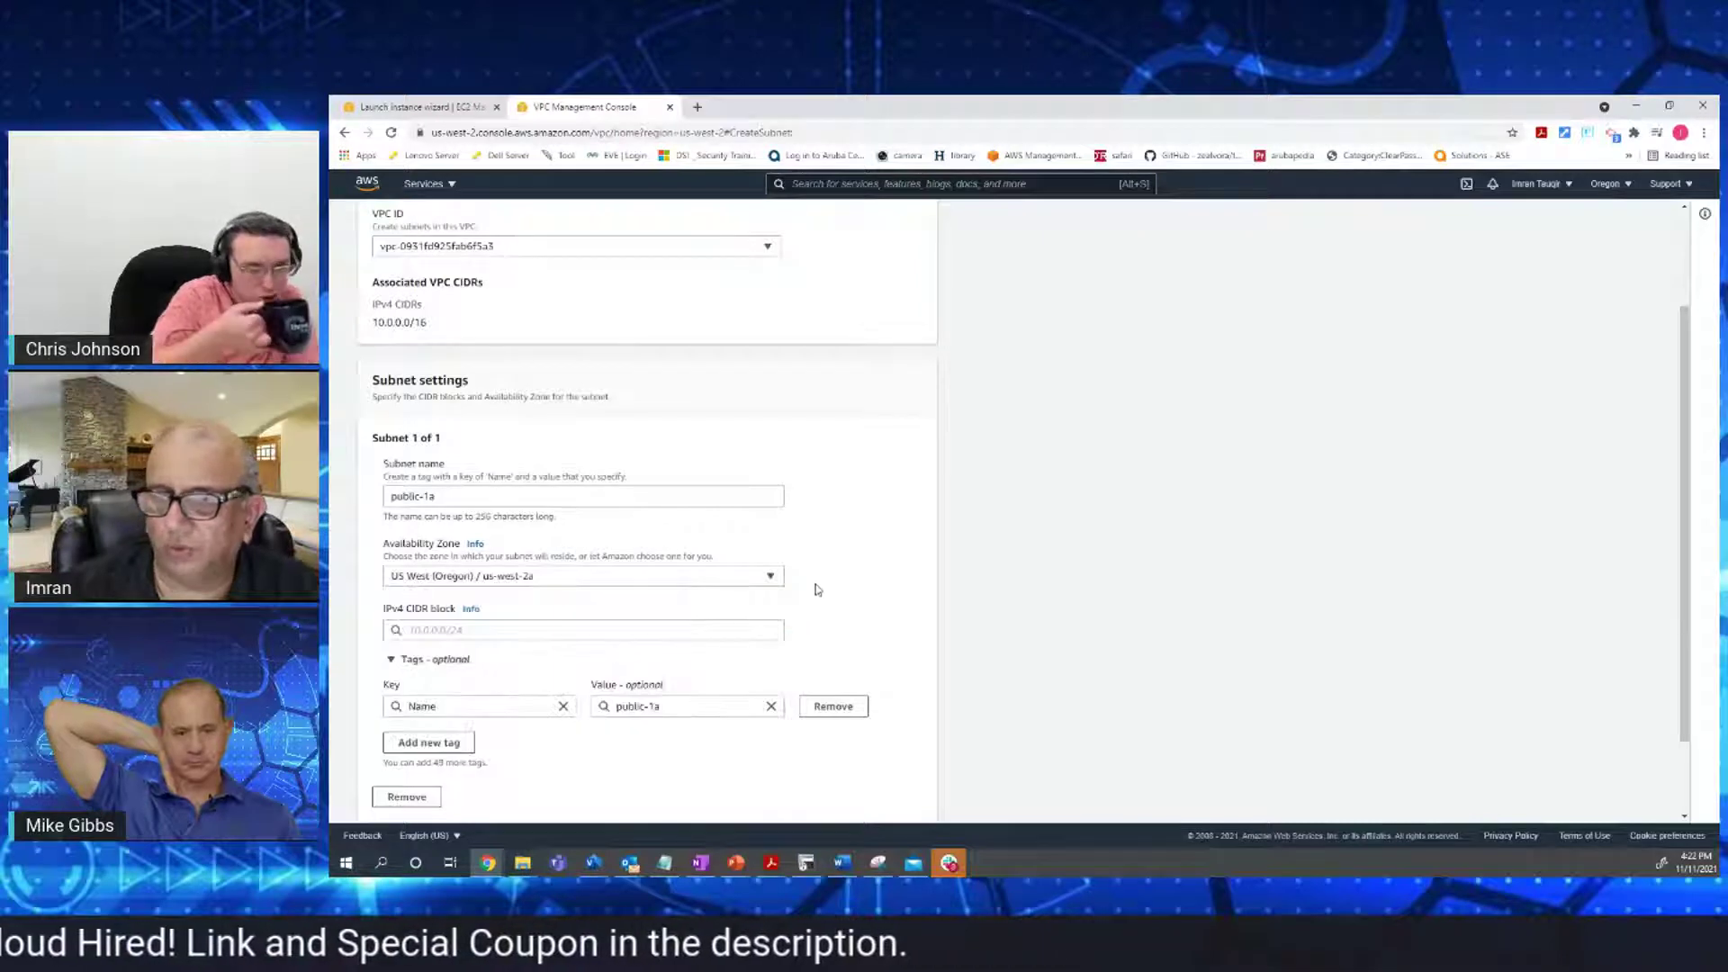
Enter 10.0.0/20 as the IPv4 CIDR block of the public-1a subnet
scroll(817, 593, down, 2)
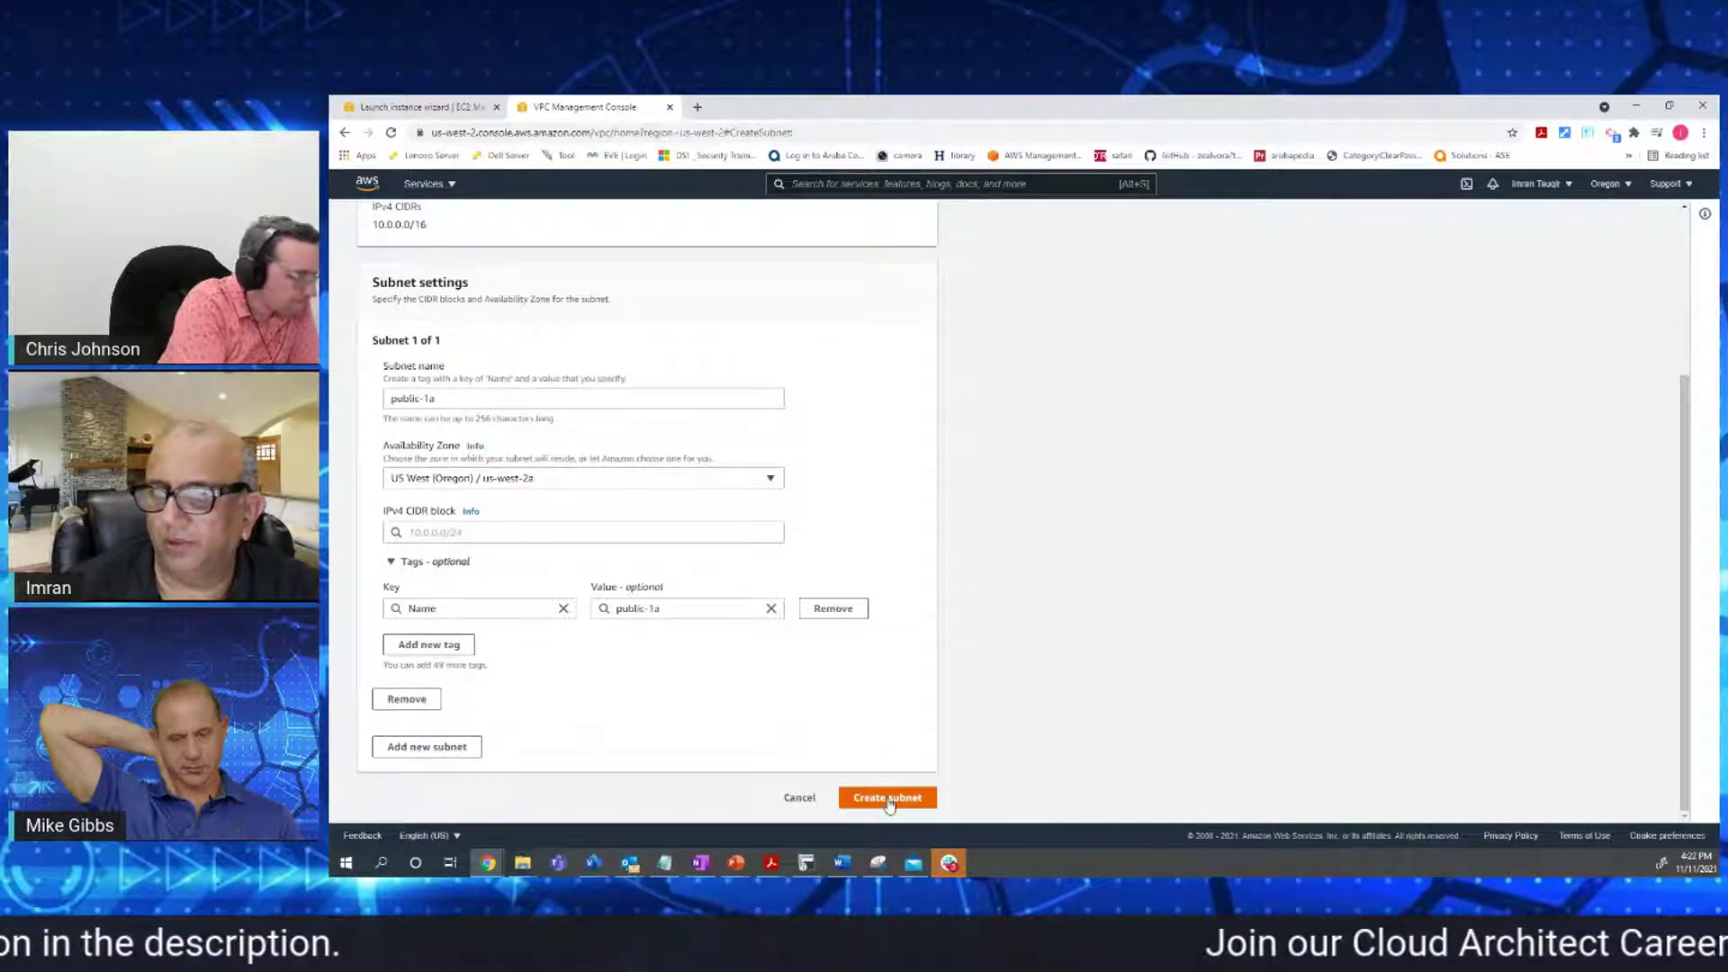
click(887, 800)
click(490, 535)
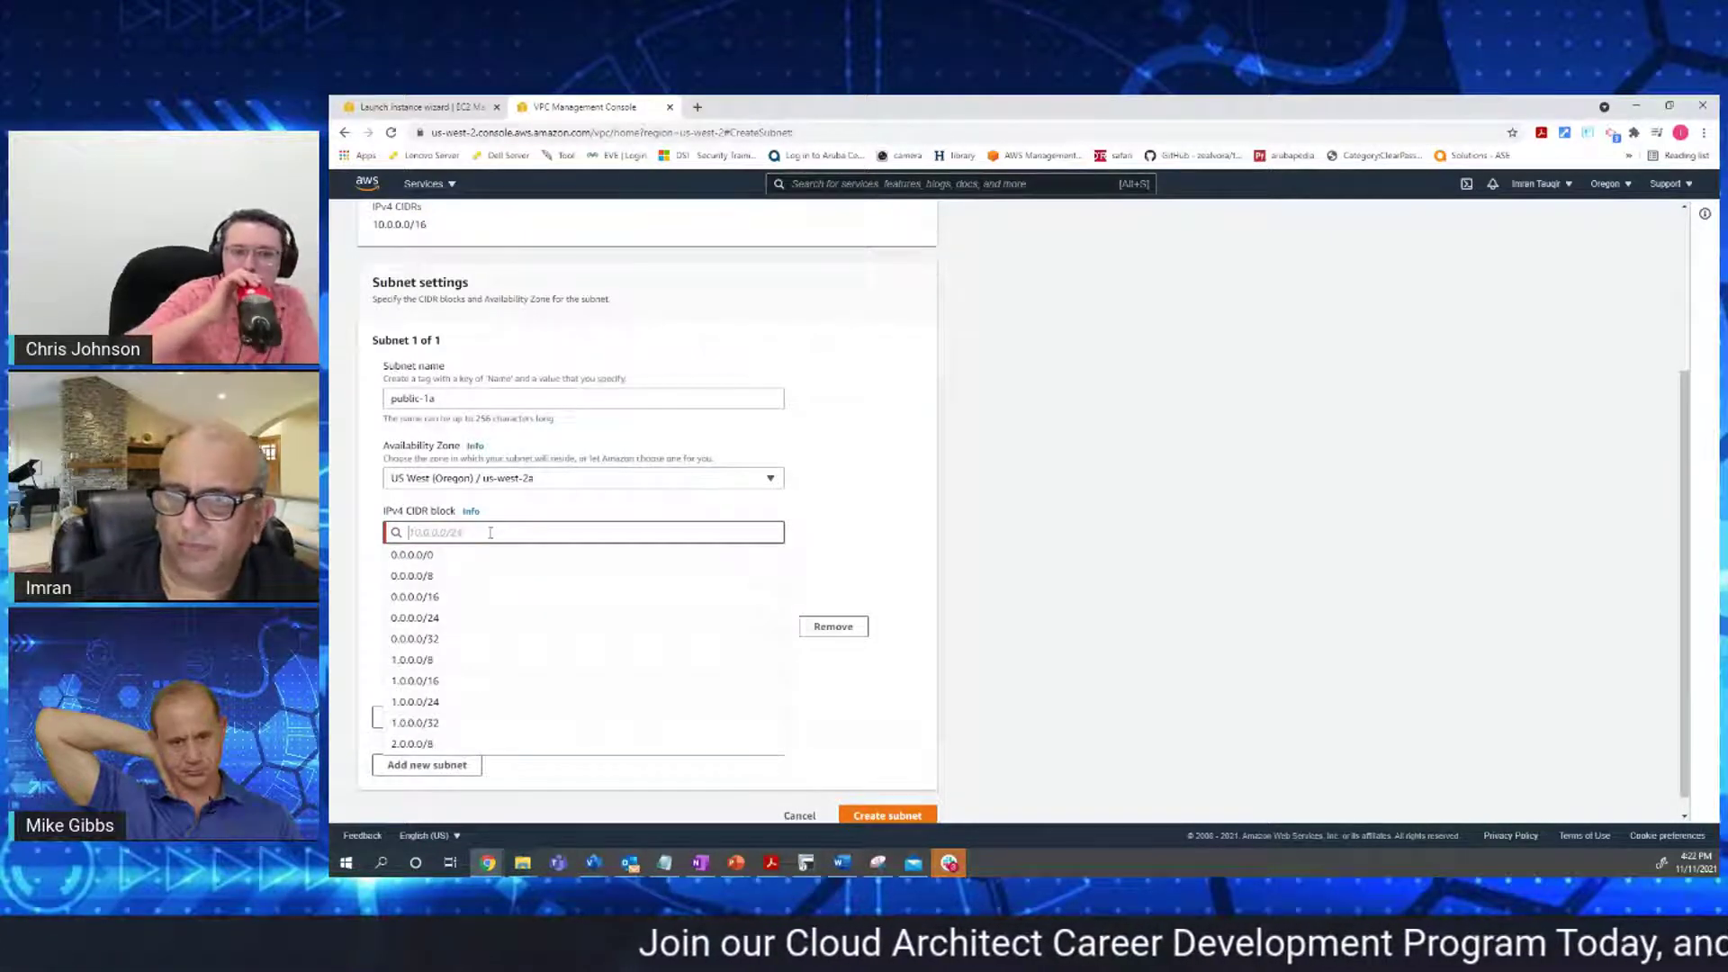
text(10.)
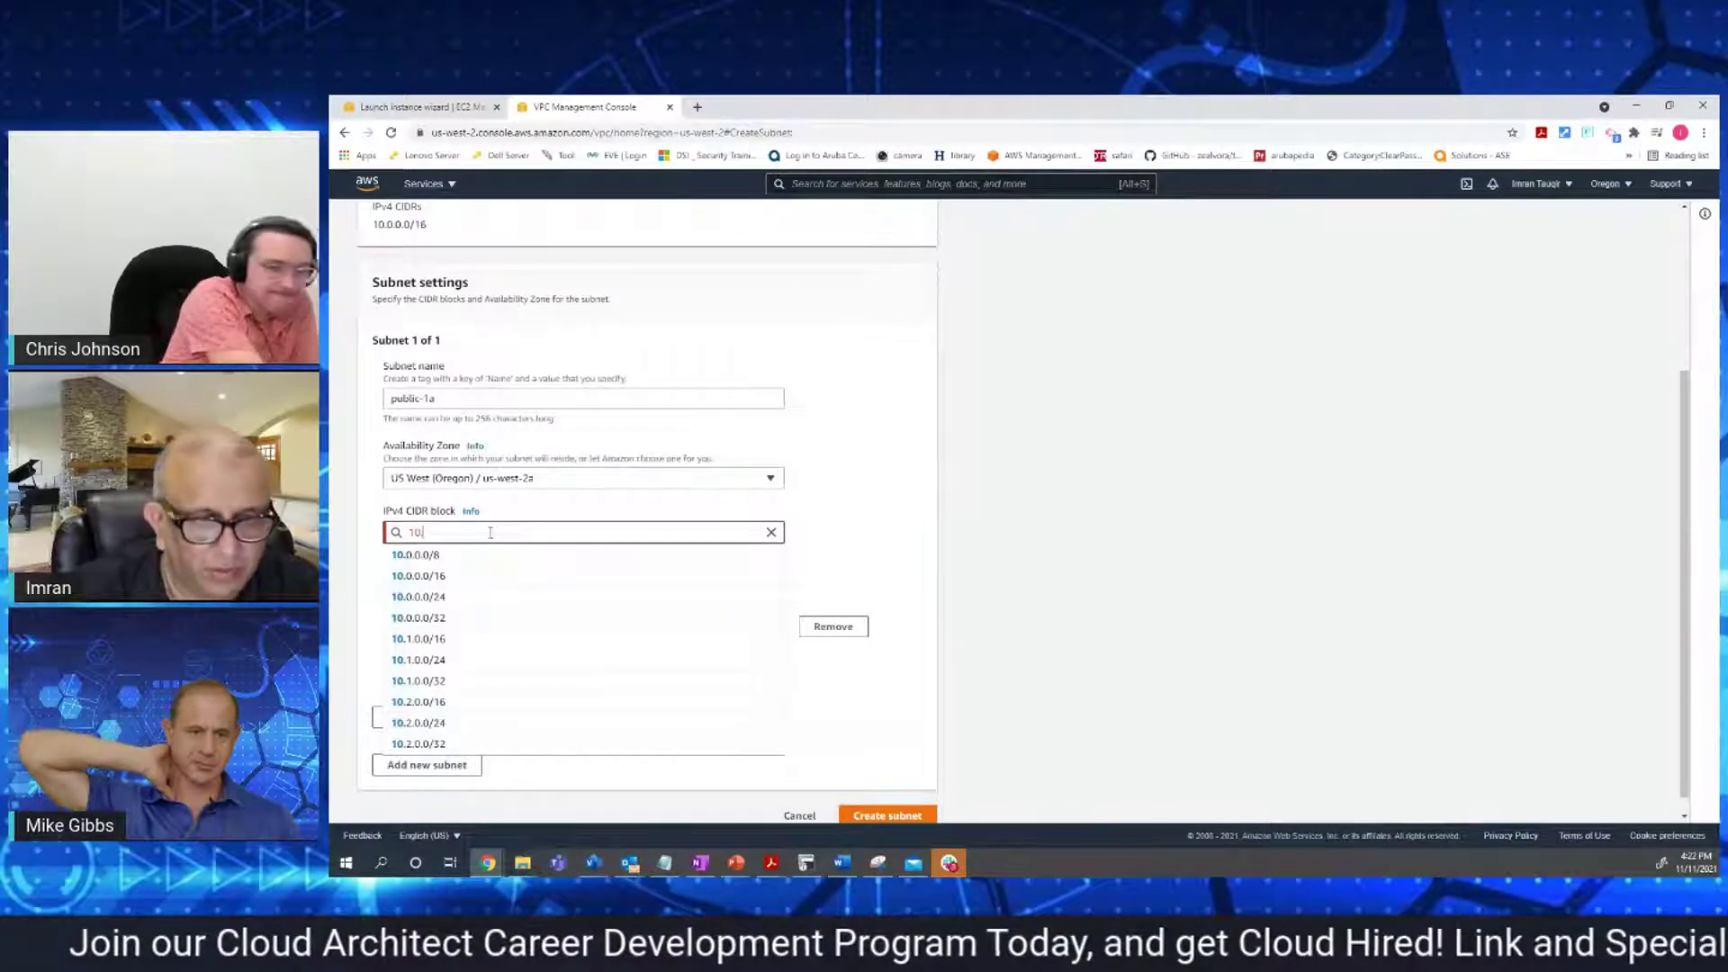
text(0.0)
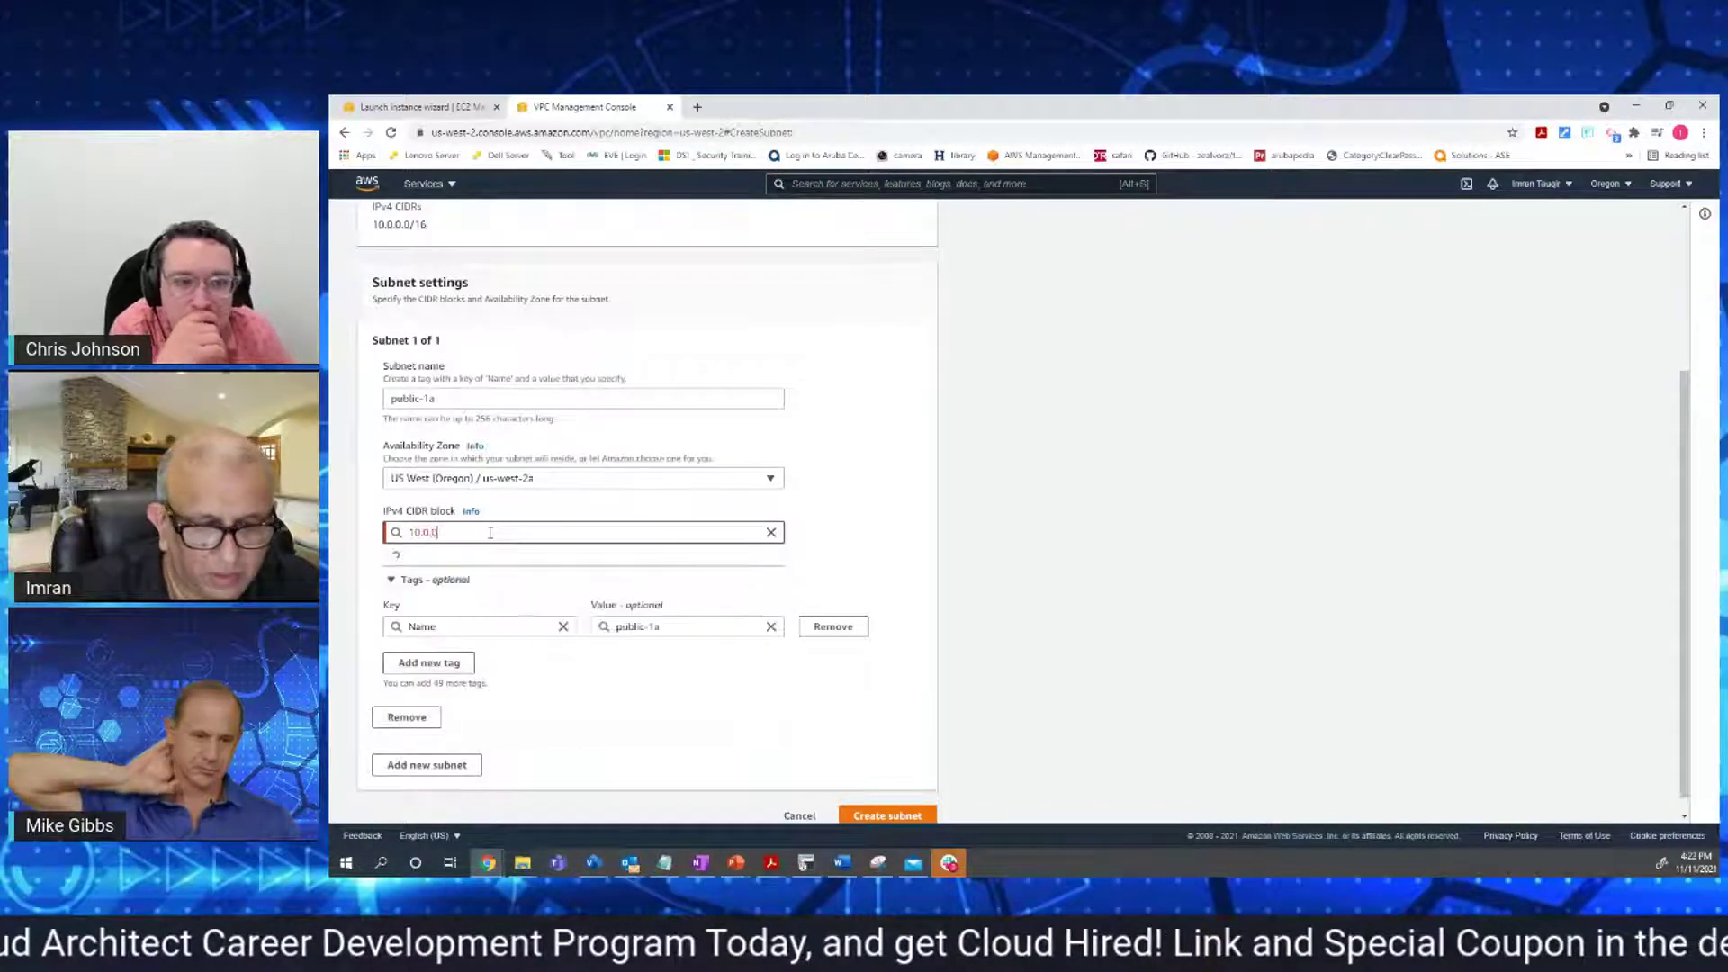
text(/20)
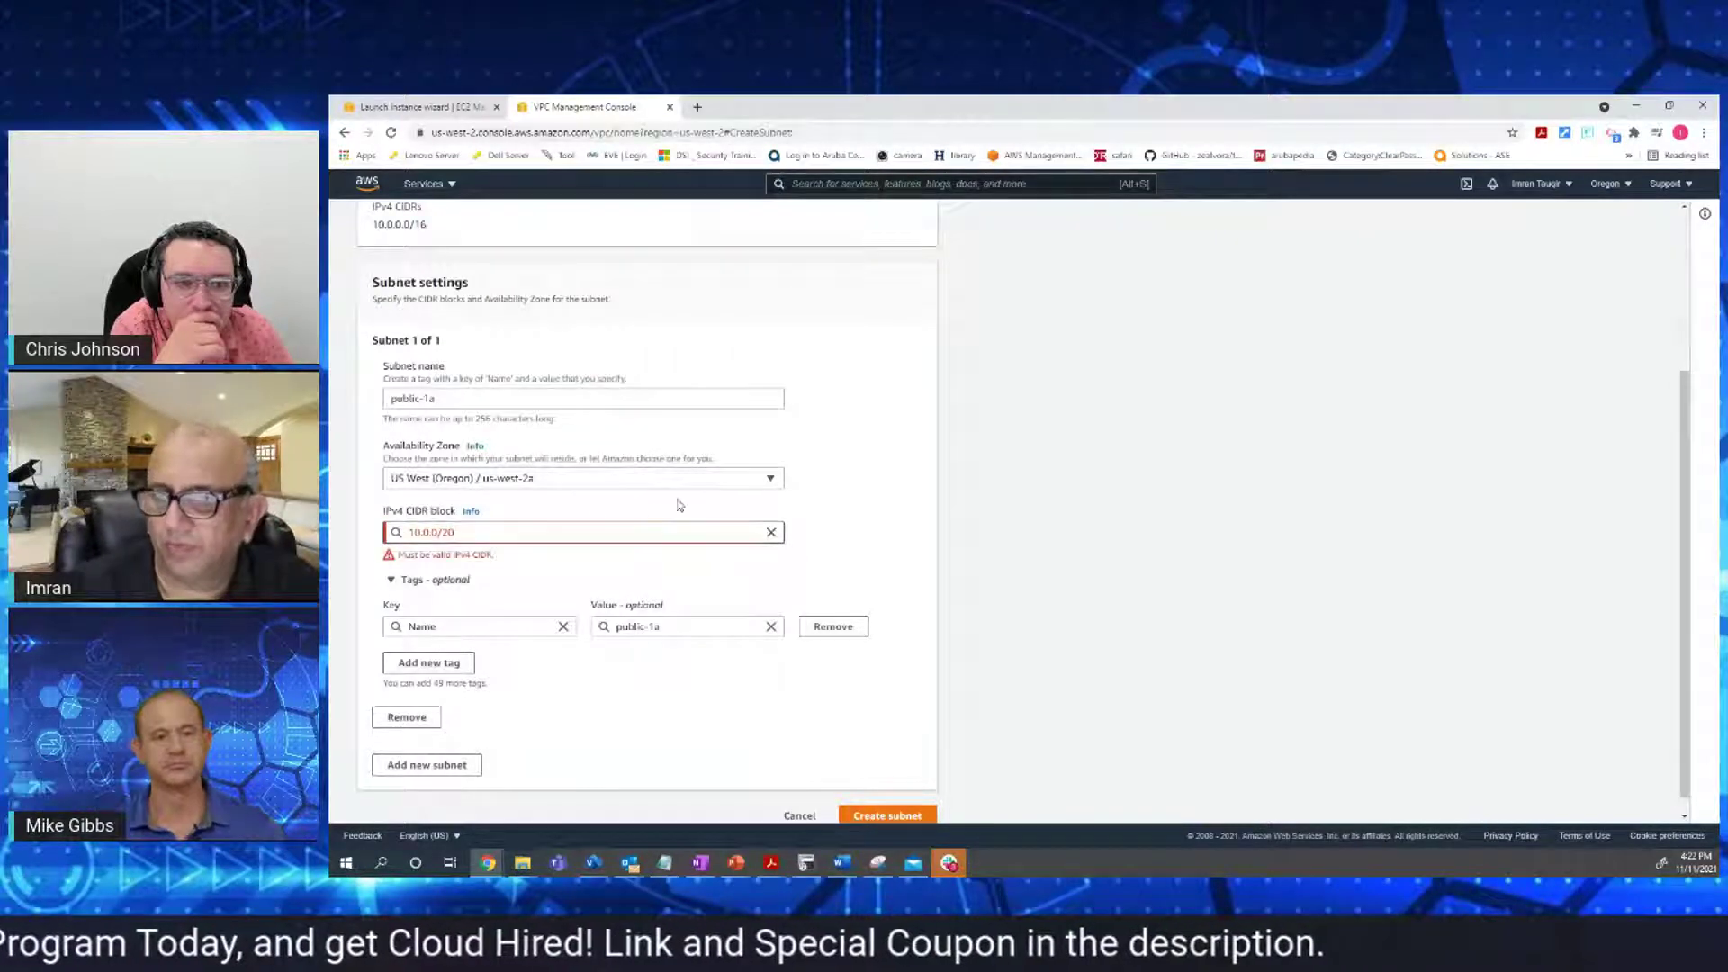
Correct the public-1a subnet's IPv4 CIDR block to 10.0.0.0/20 and create the subnet
key(alt+Tab)
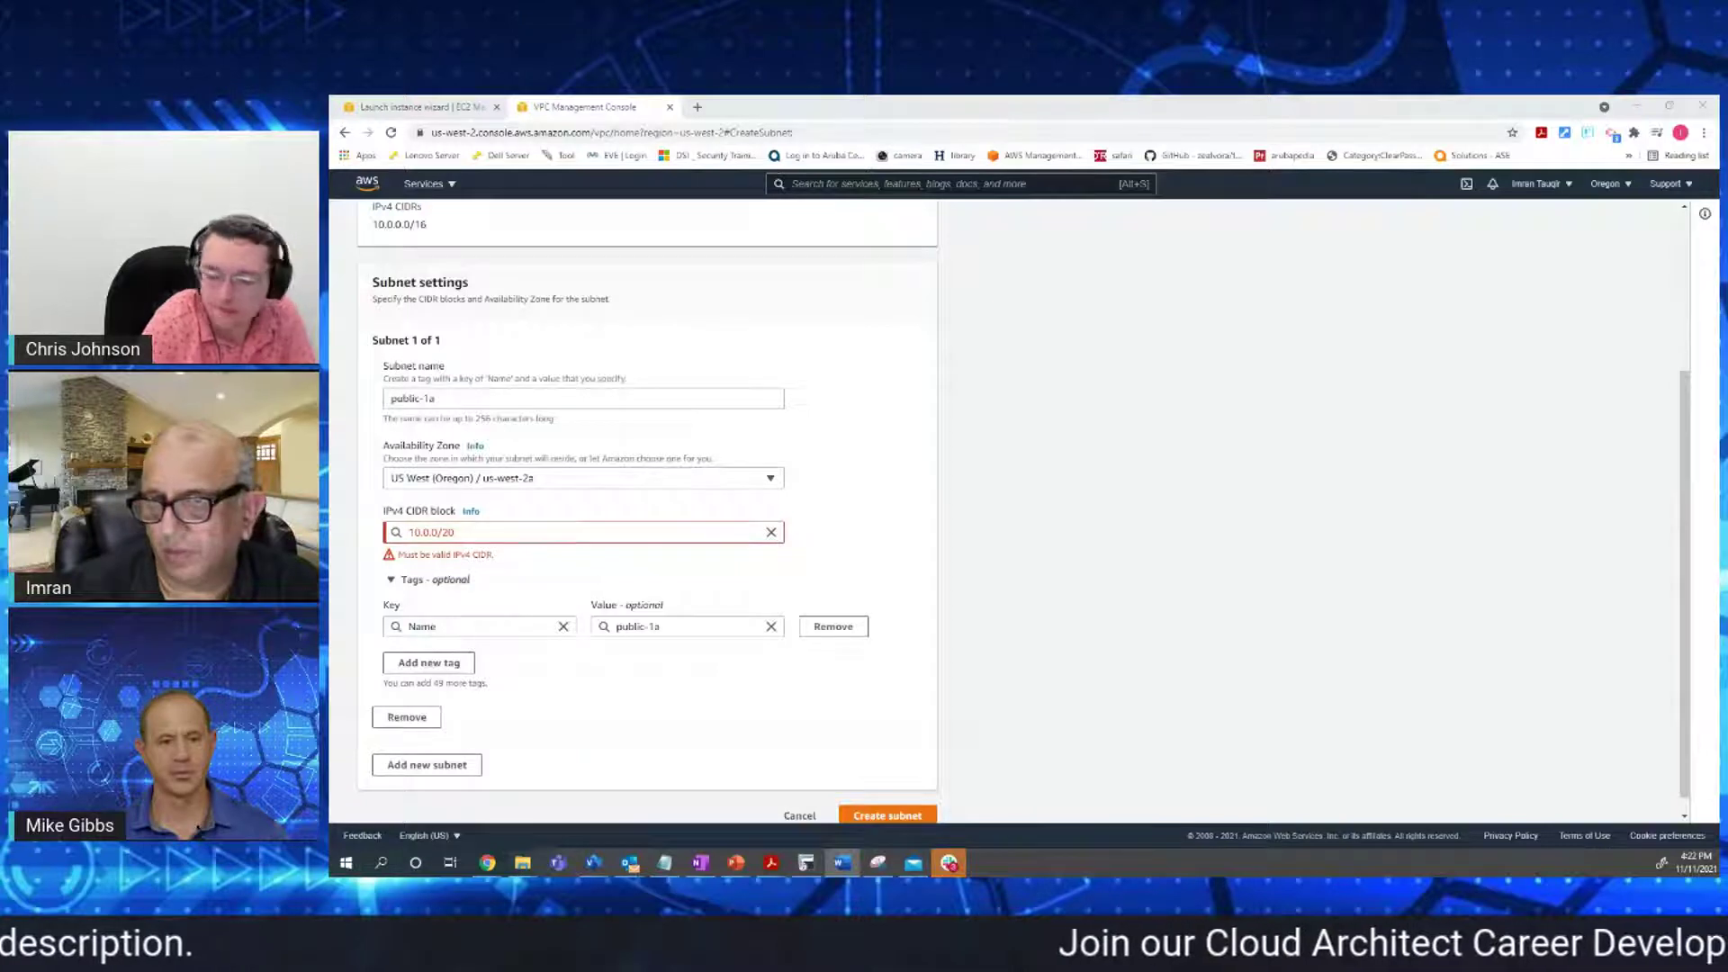
click(432, 579)
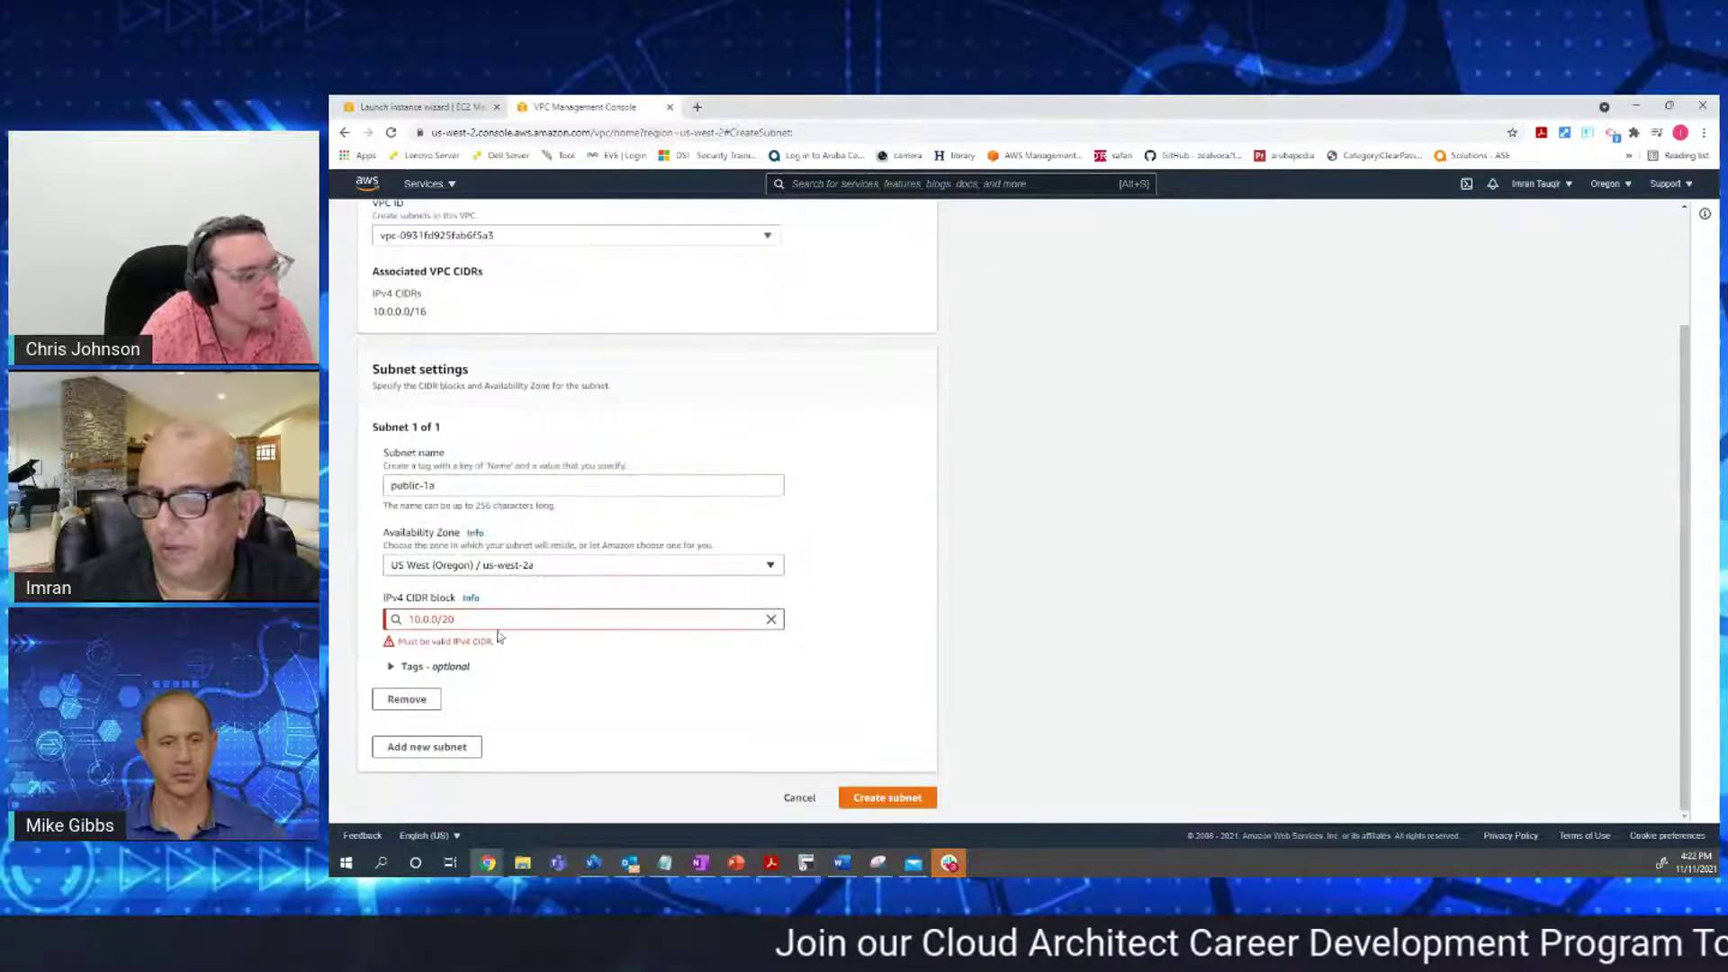
click(439, 619)
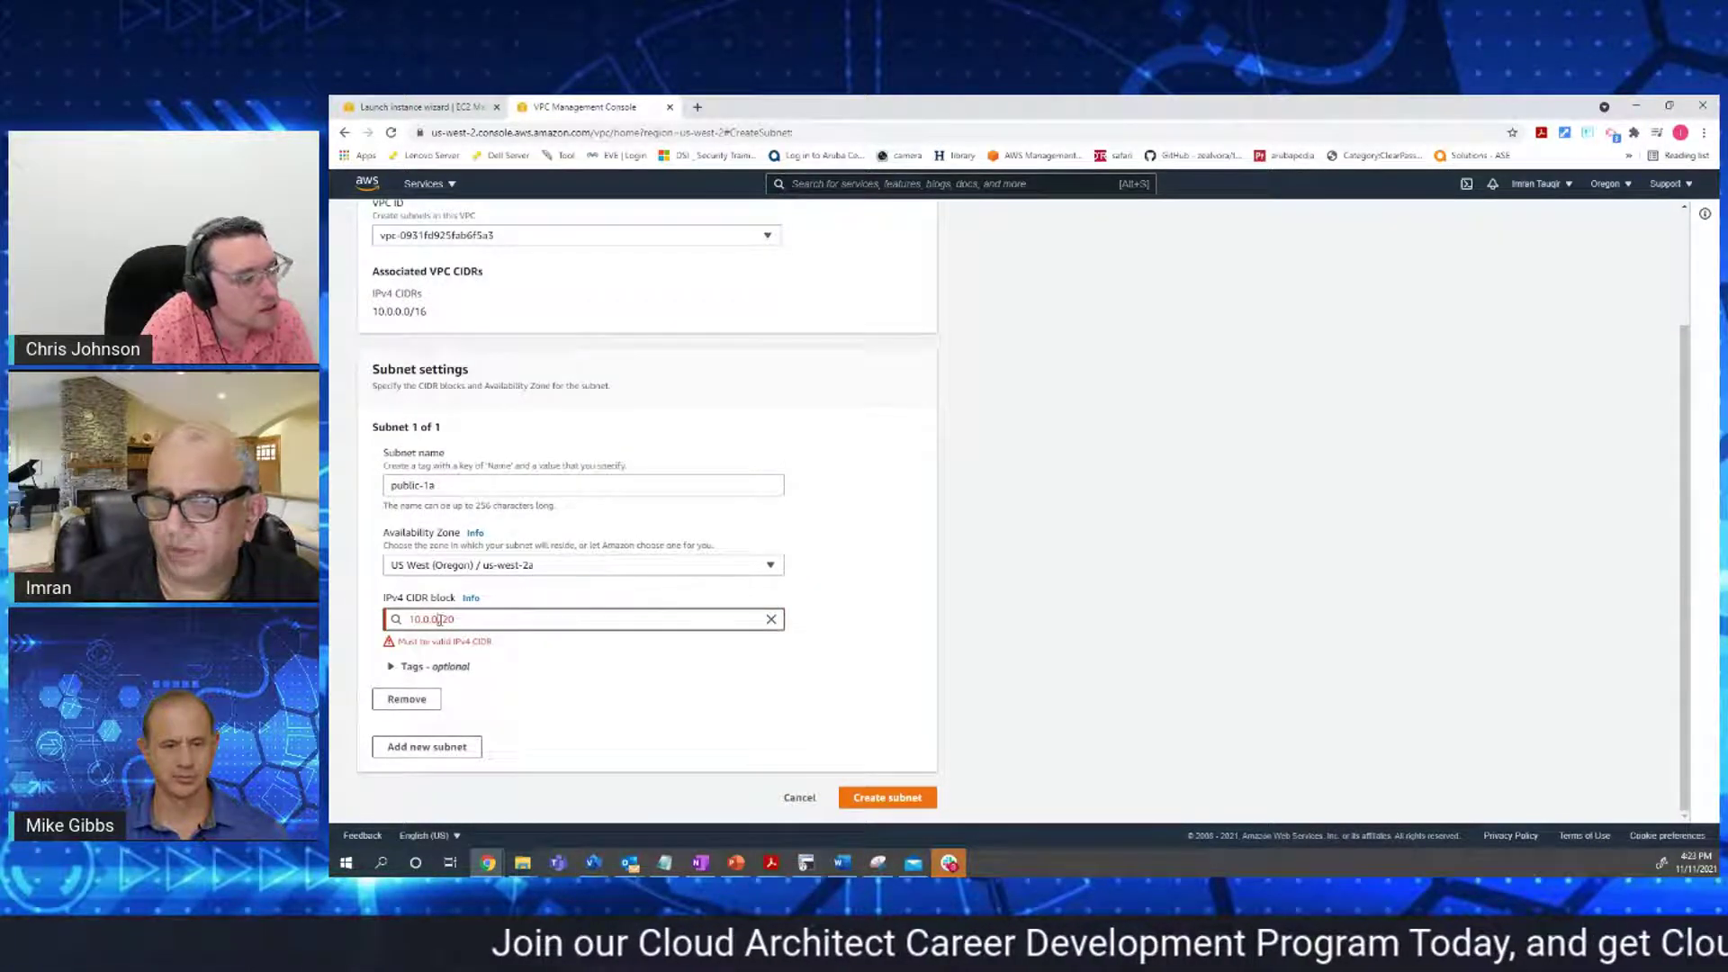
text(.0)
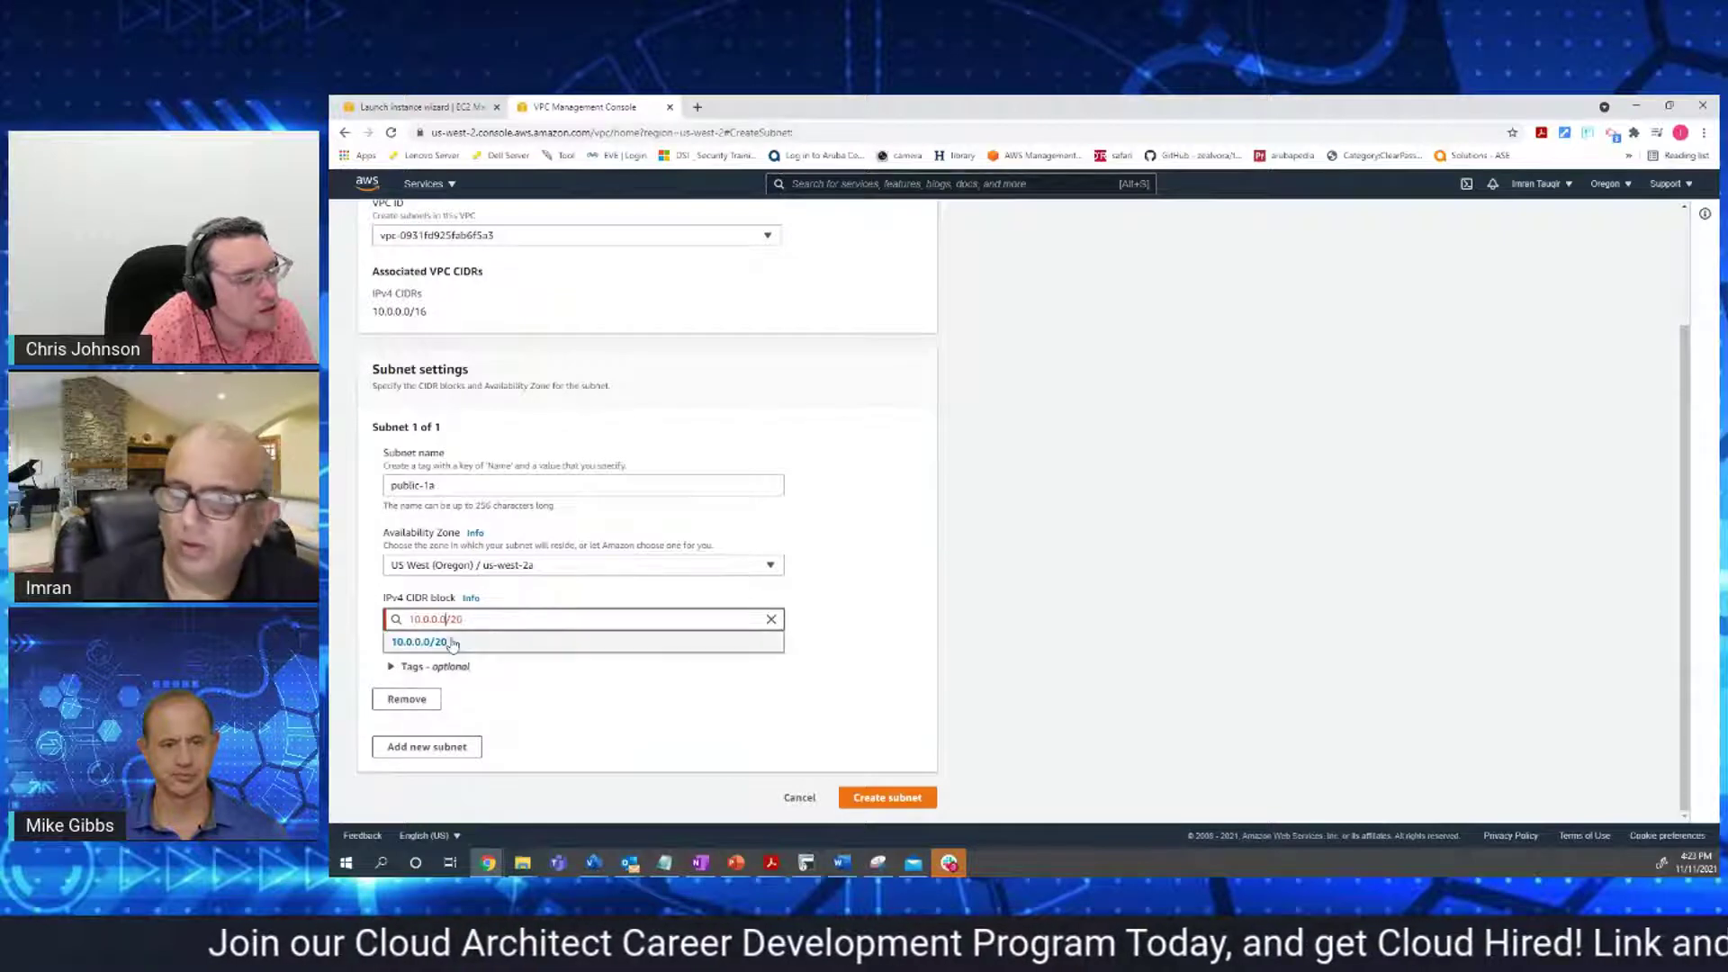
click(451, 641)
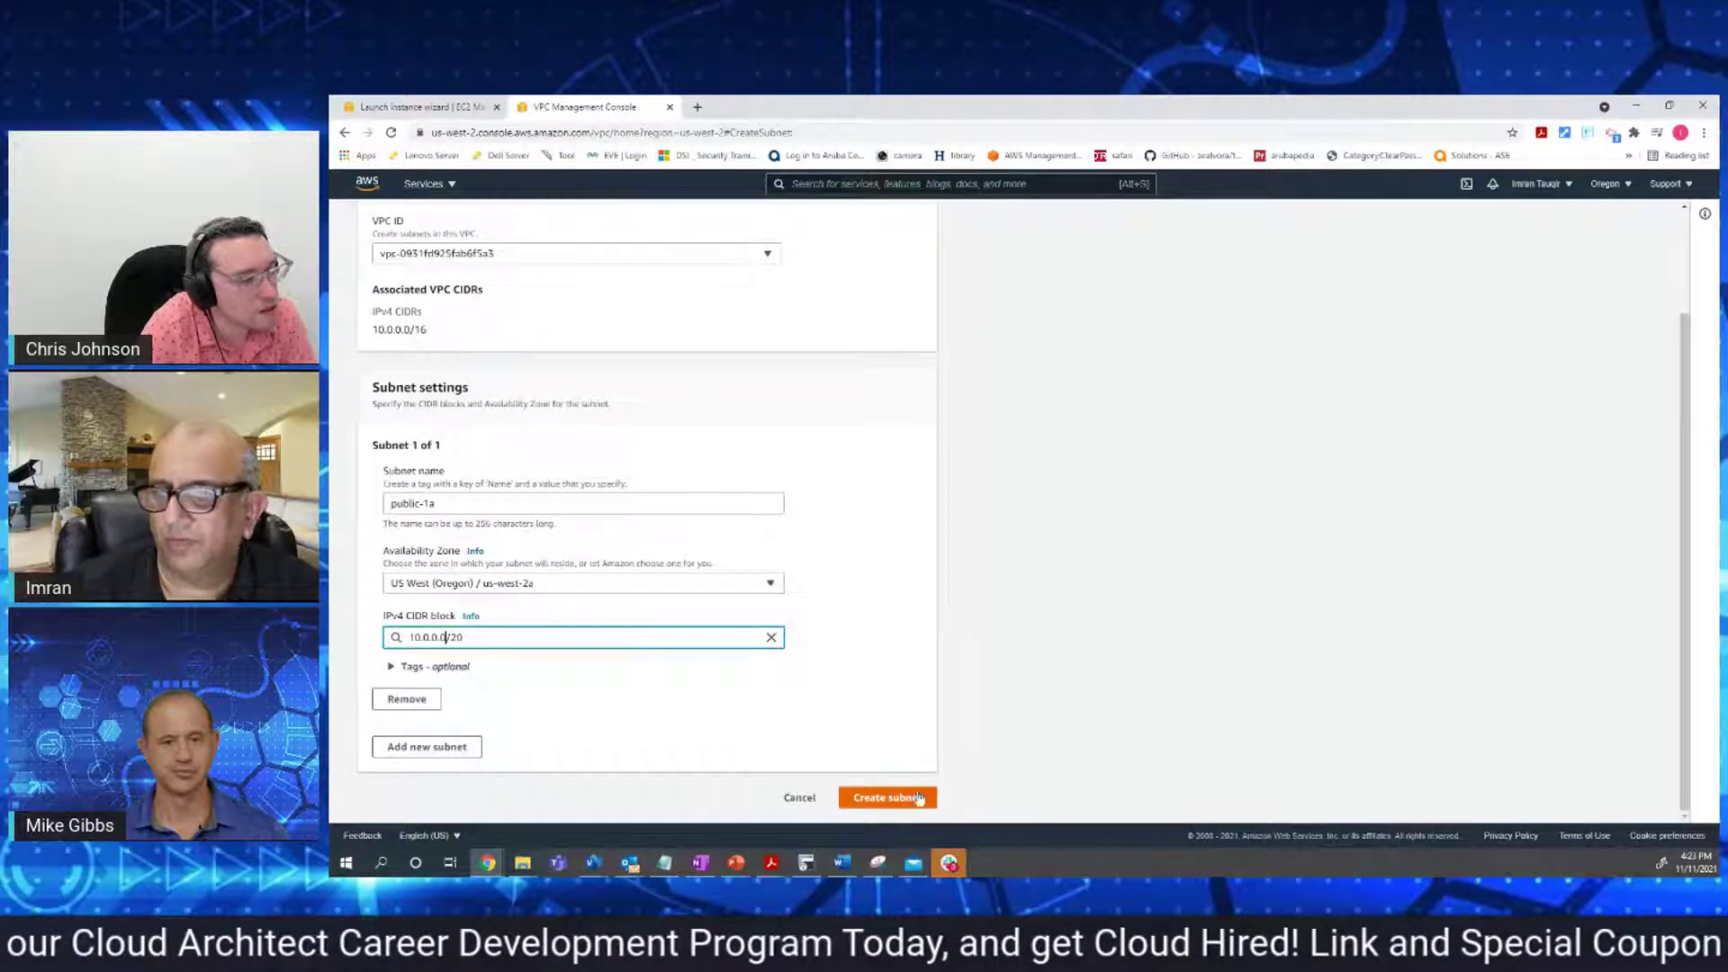
click(885, 797)
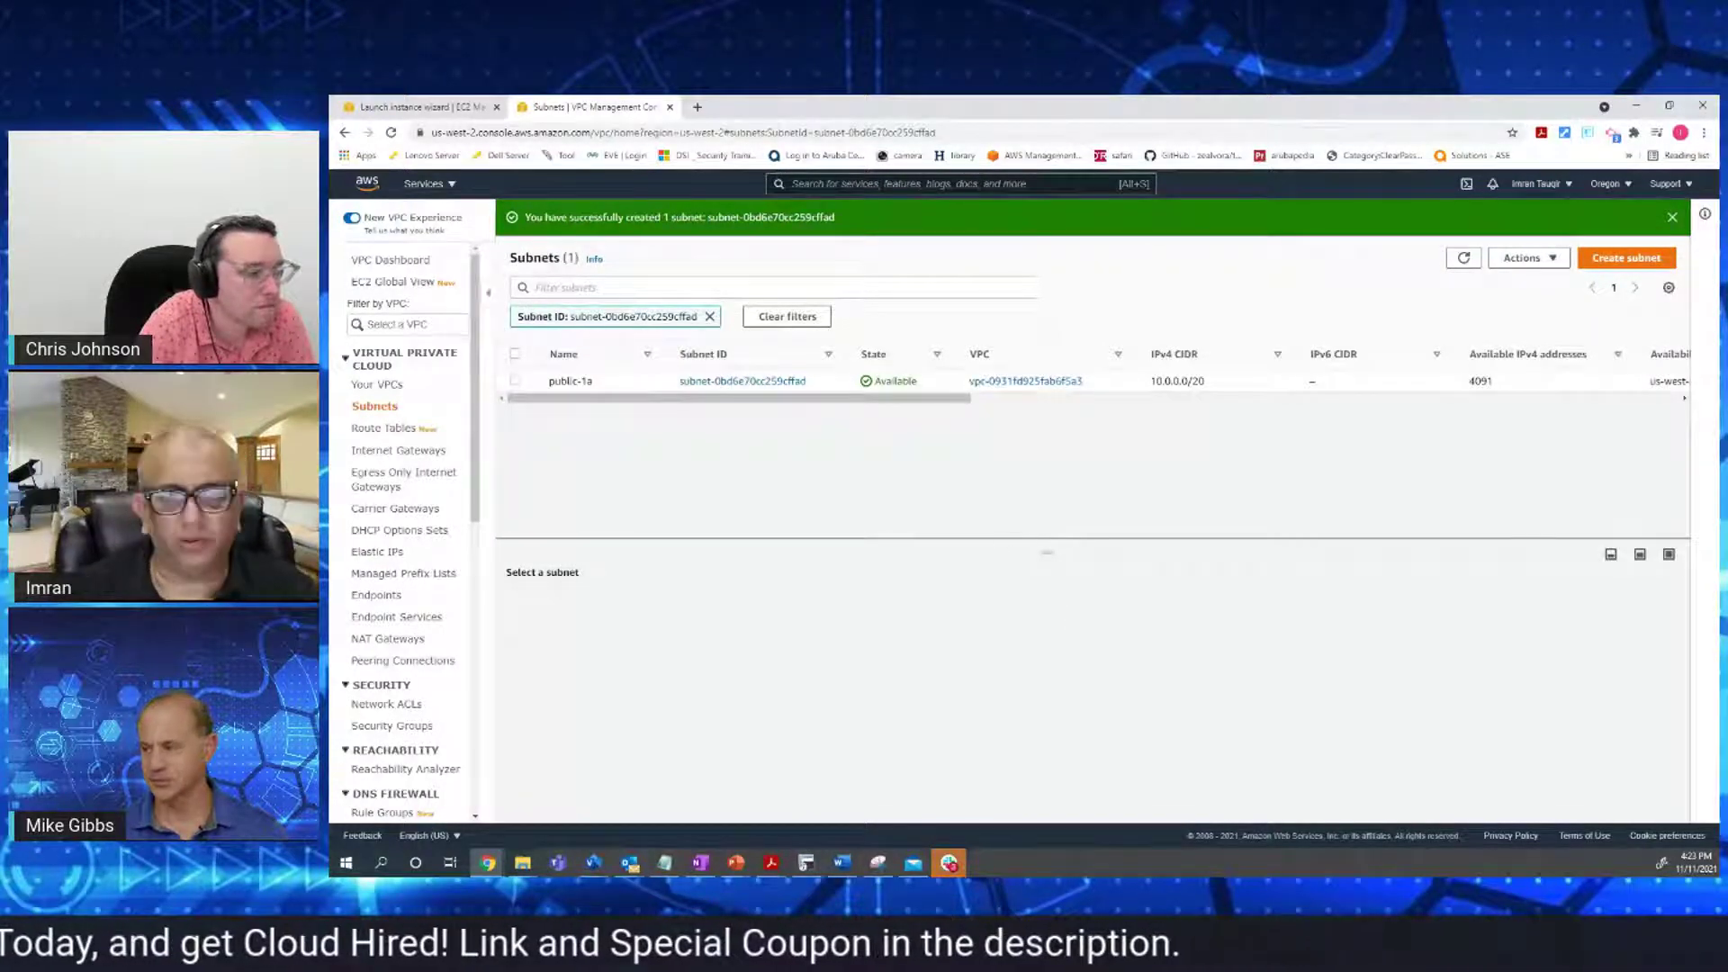
key(alt+Tab)
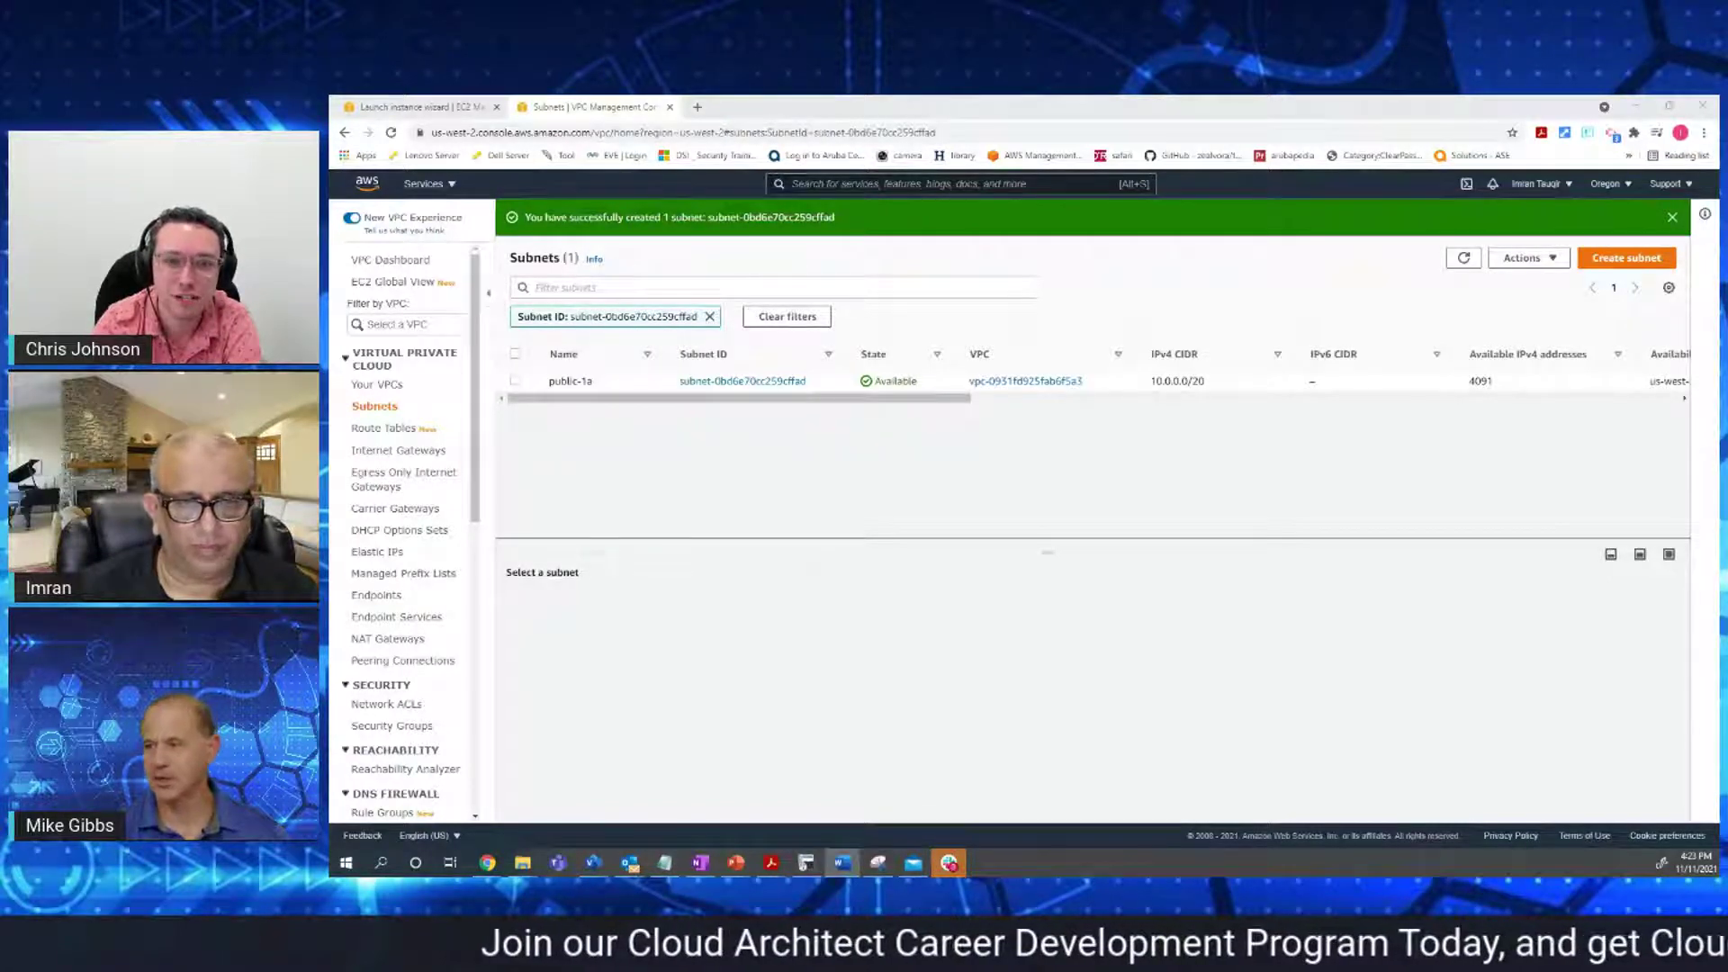
key(alt+Tab)
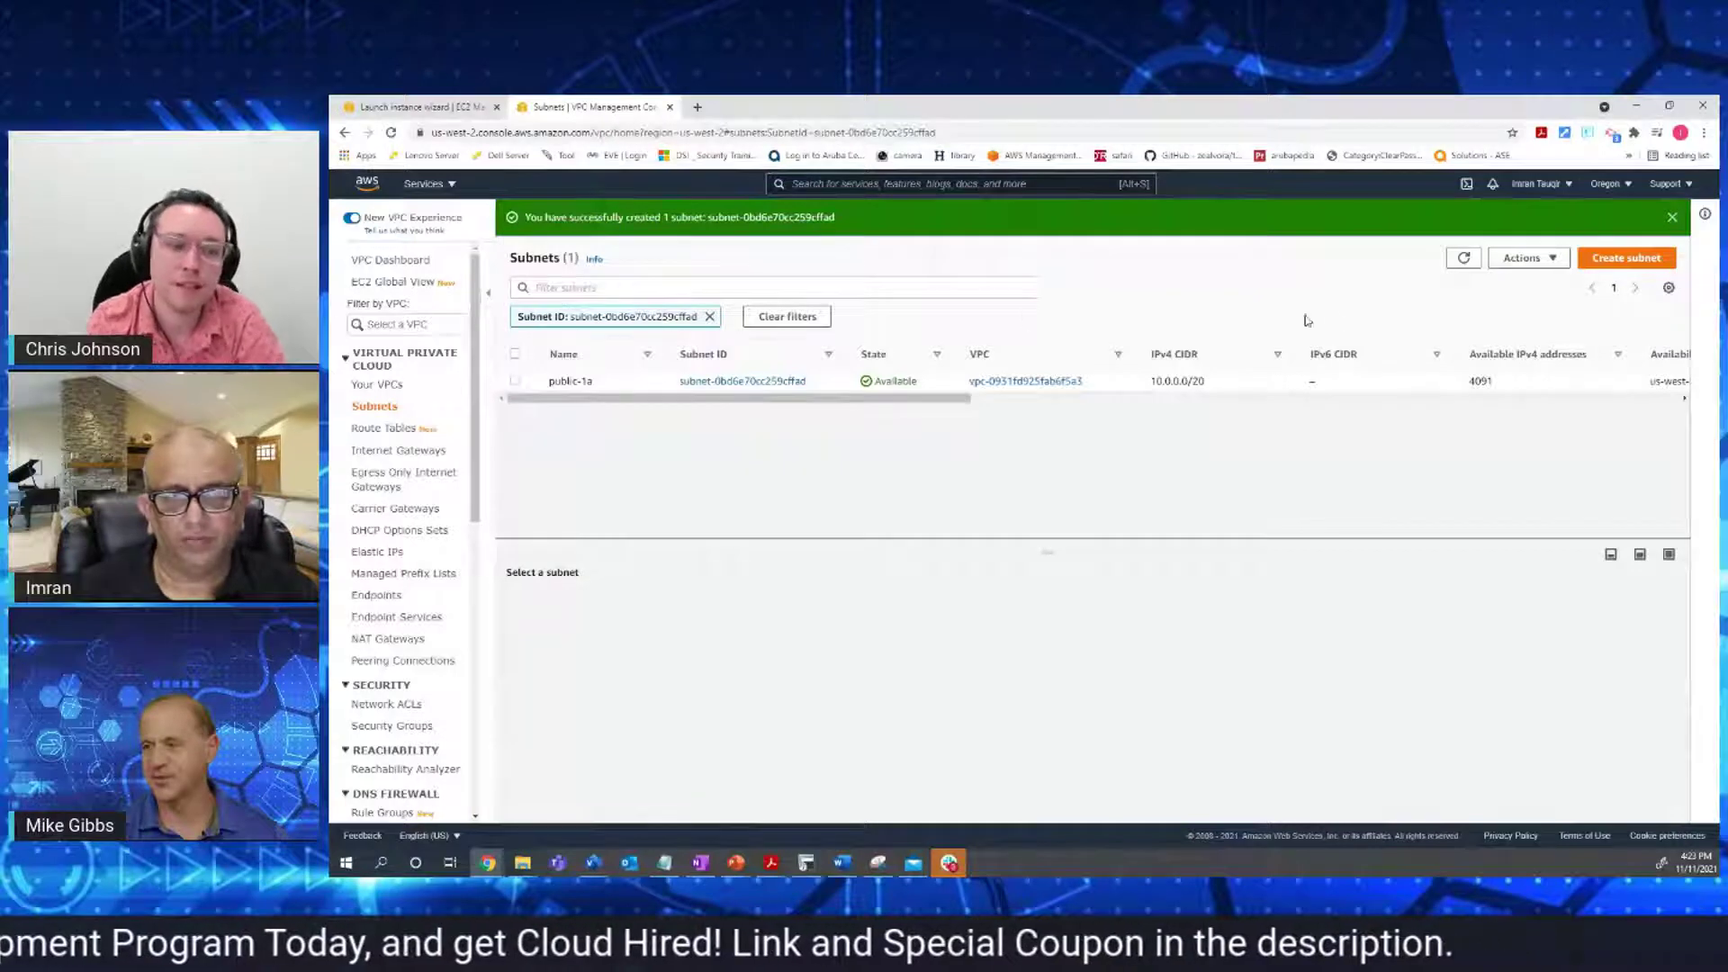
Start creating another subnet in the non-default 10.0.0.0/16 VPC
click(1630, 259)
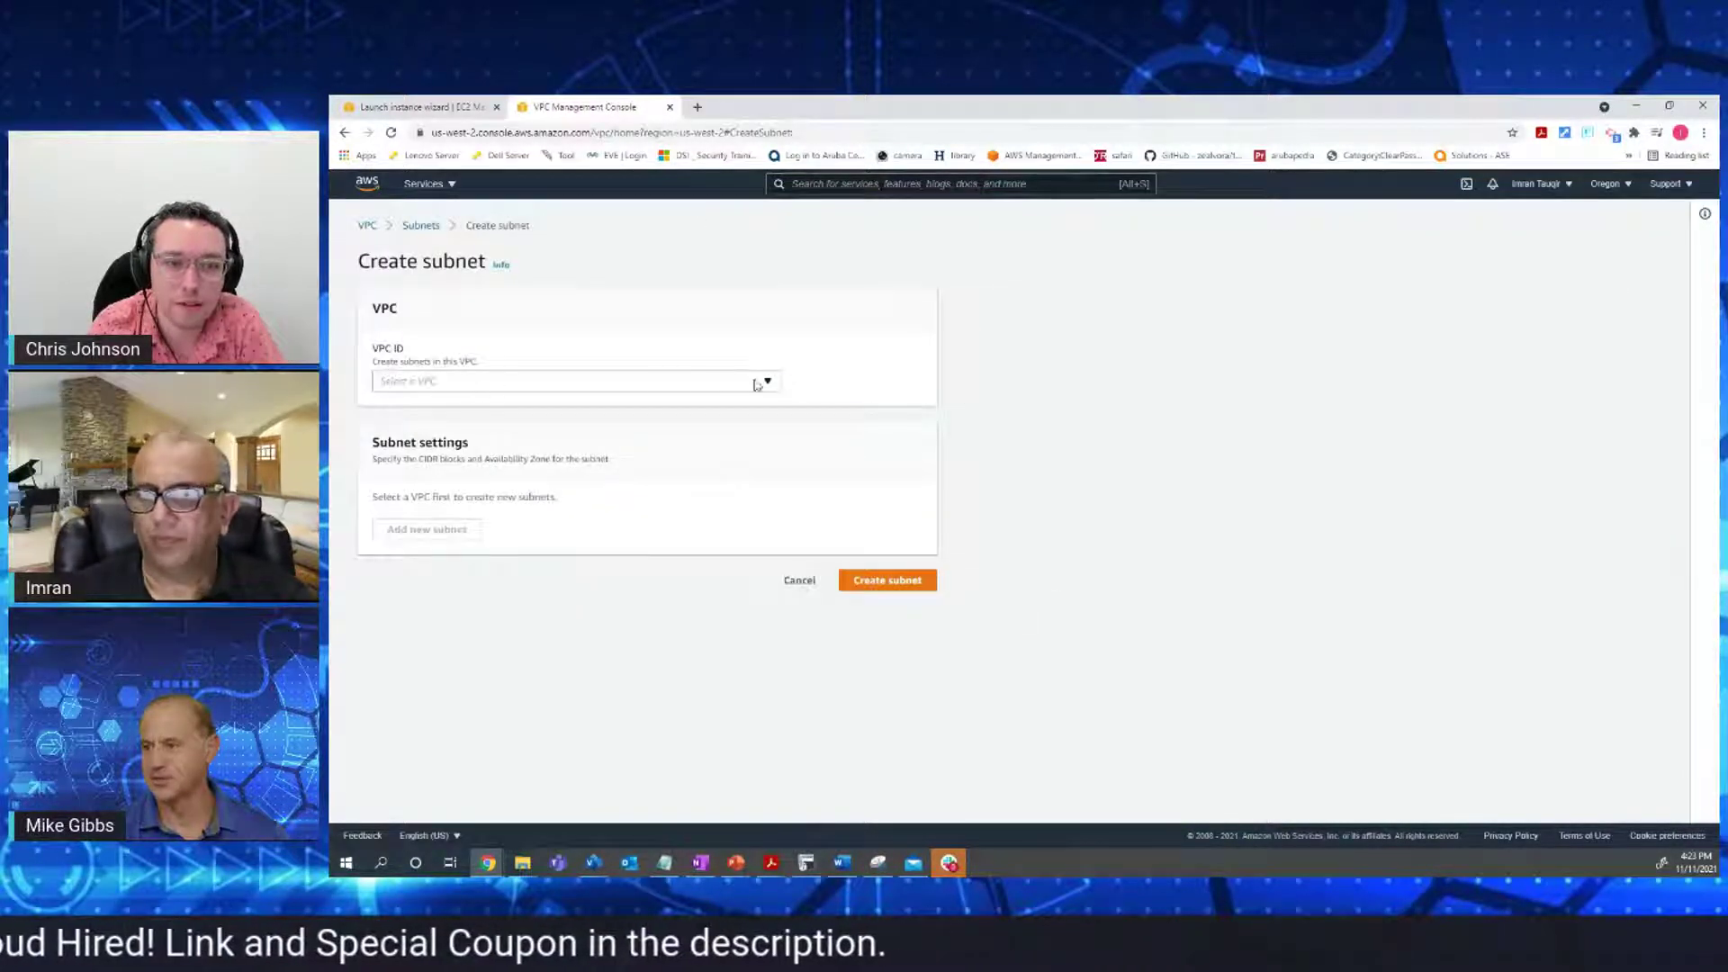
click(770, 383)
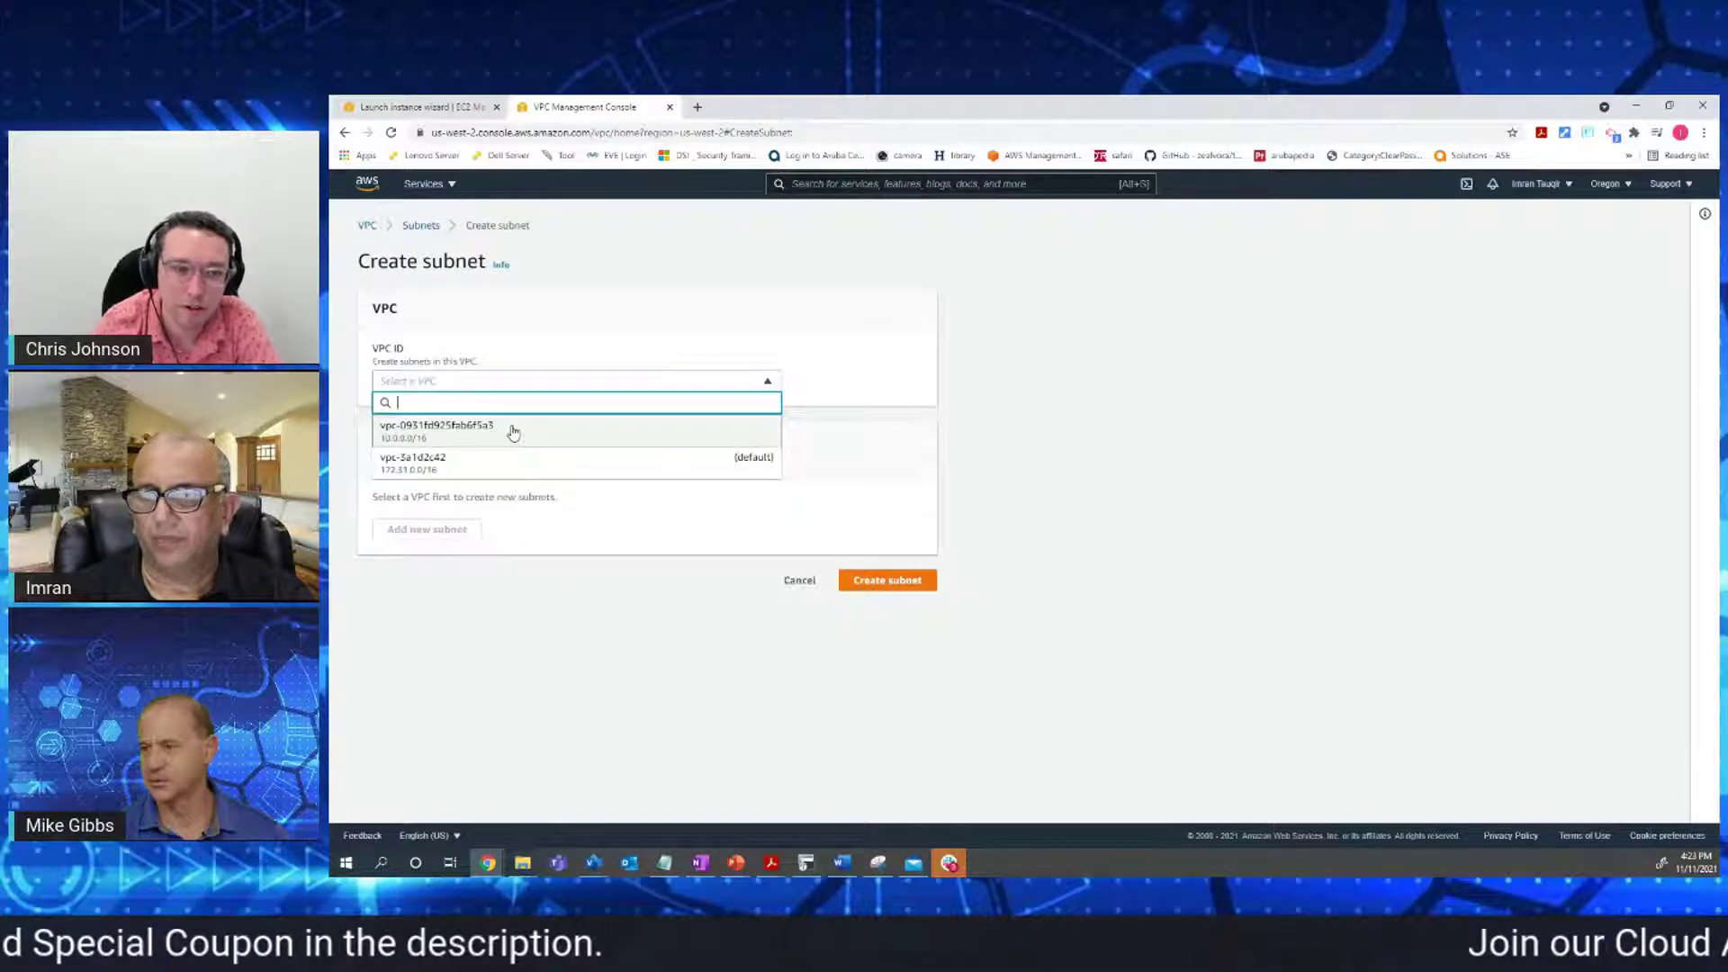
click(514, 431)
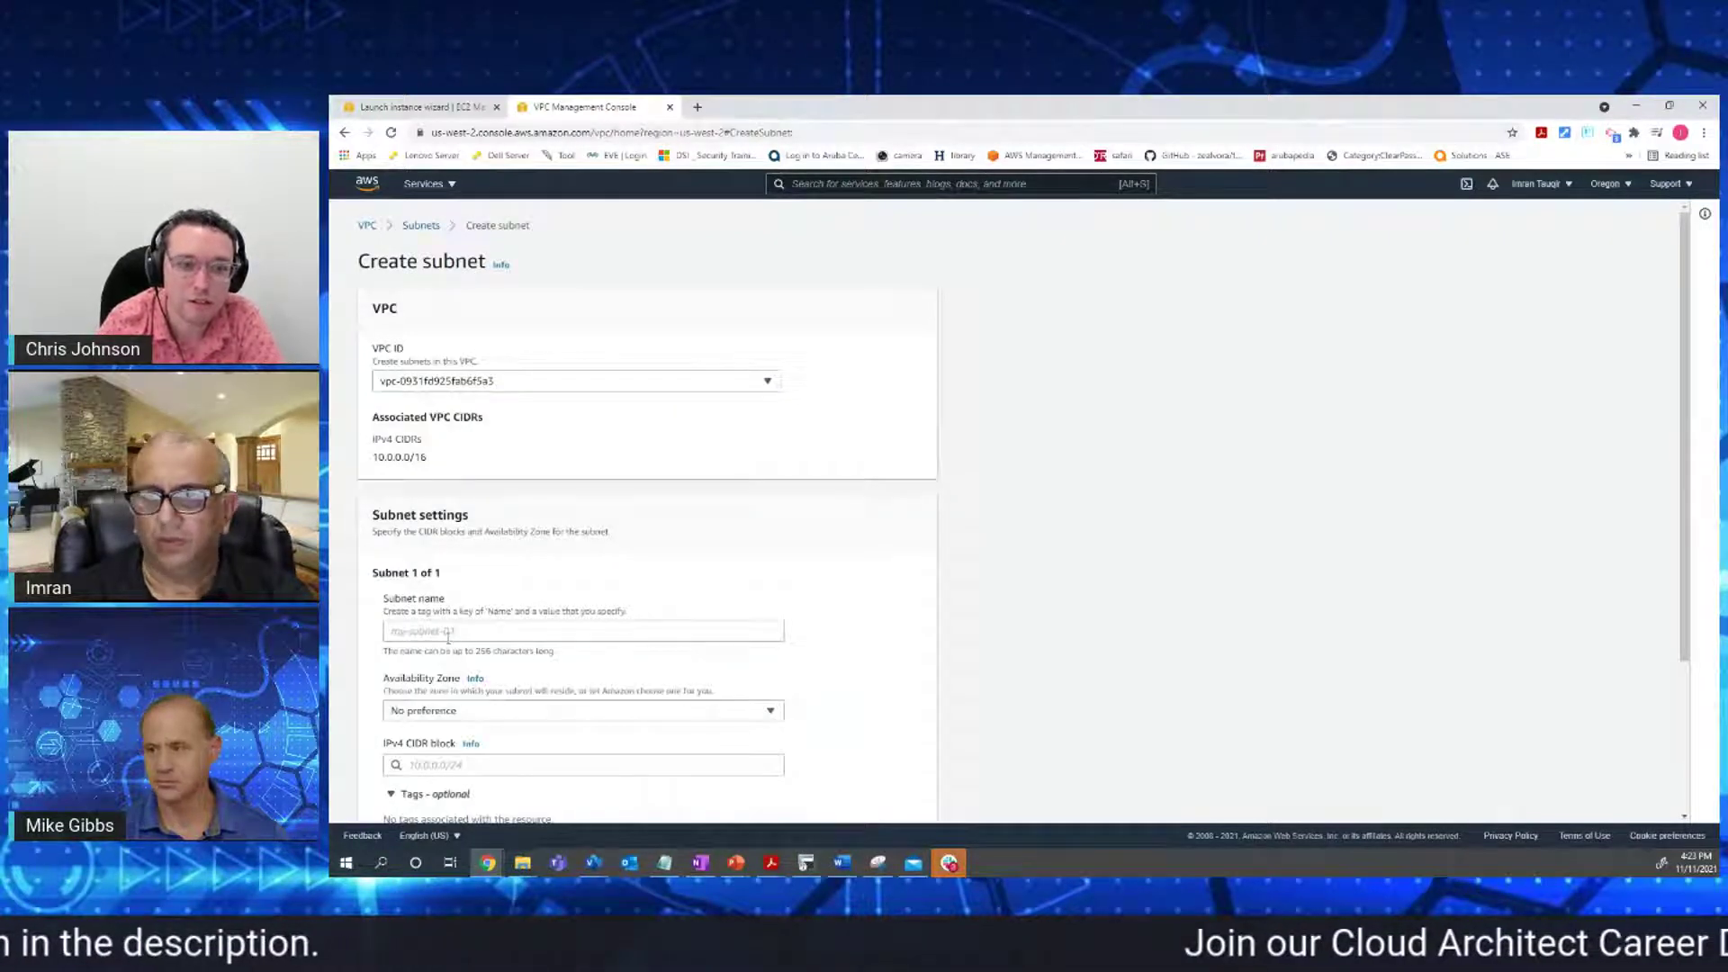
click(449, 633)
click(623, 574)
Try to create the second subnet without a name, using the IPv4 CIDR block 10.0.0.0/20
scroll(632, 571, down, 1)
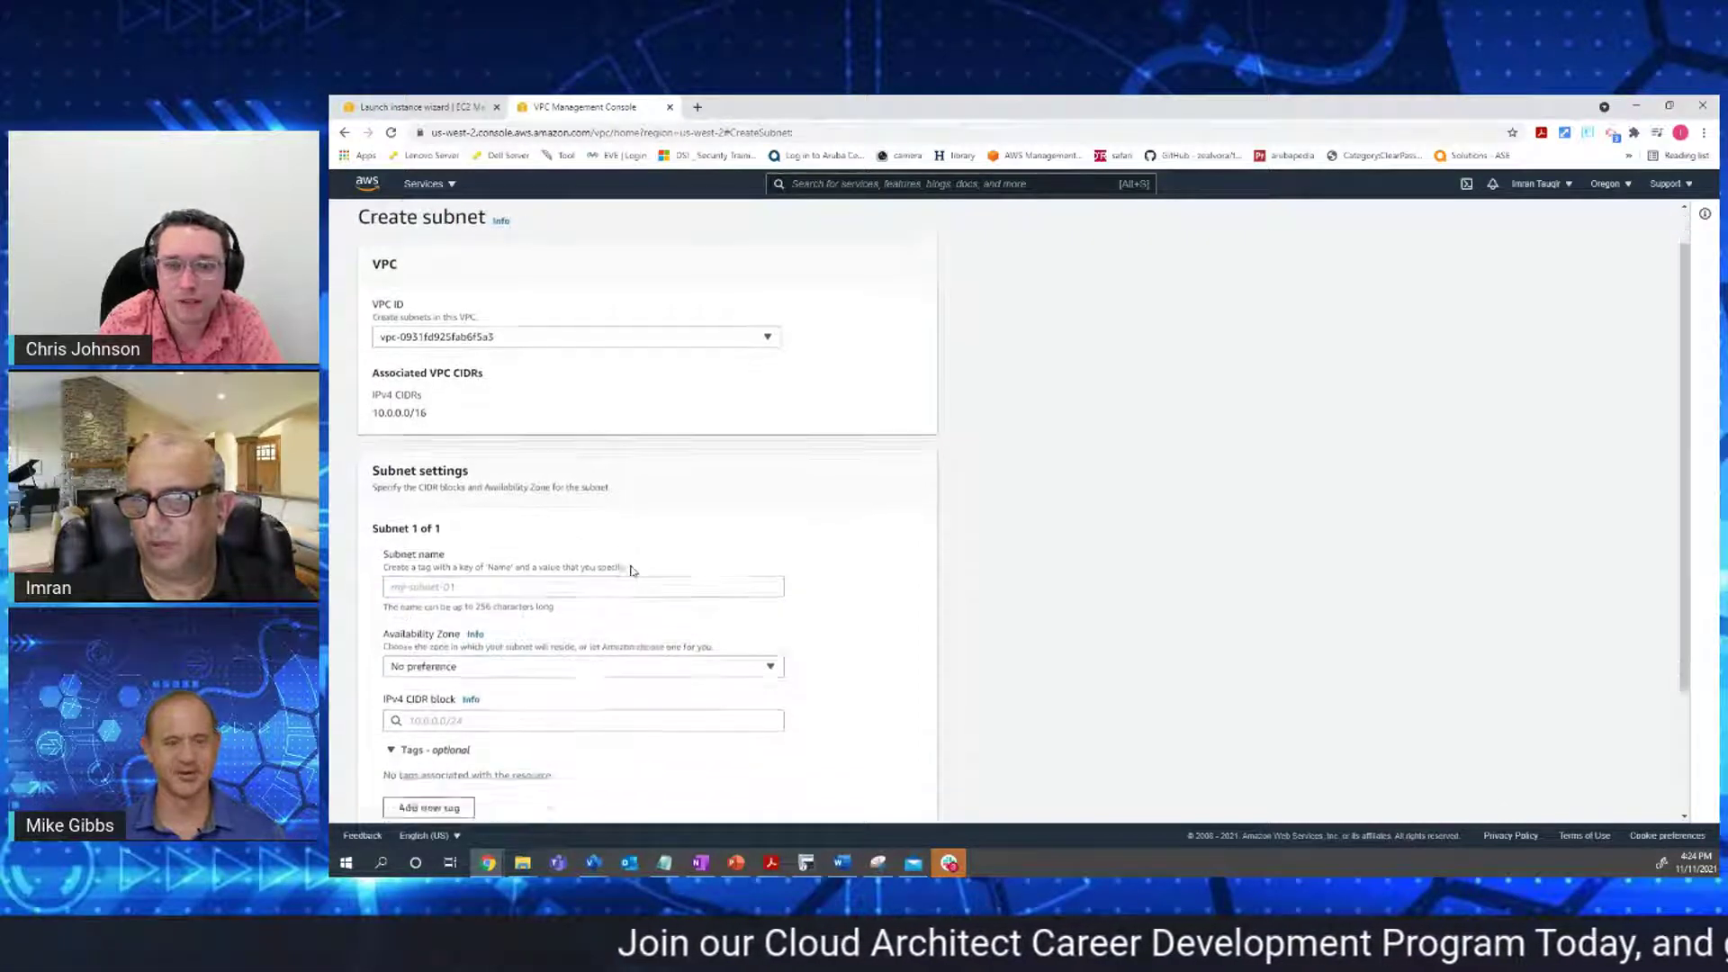
scroll(631, 572, down, 3)
click(422, 554)
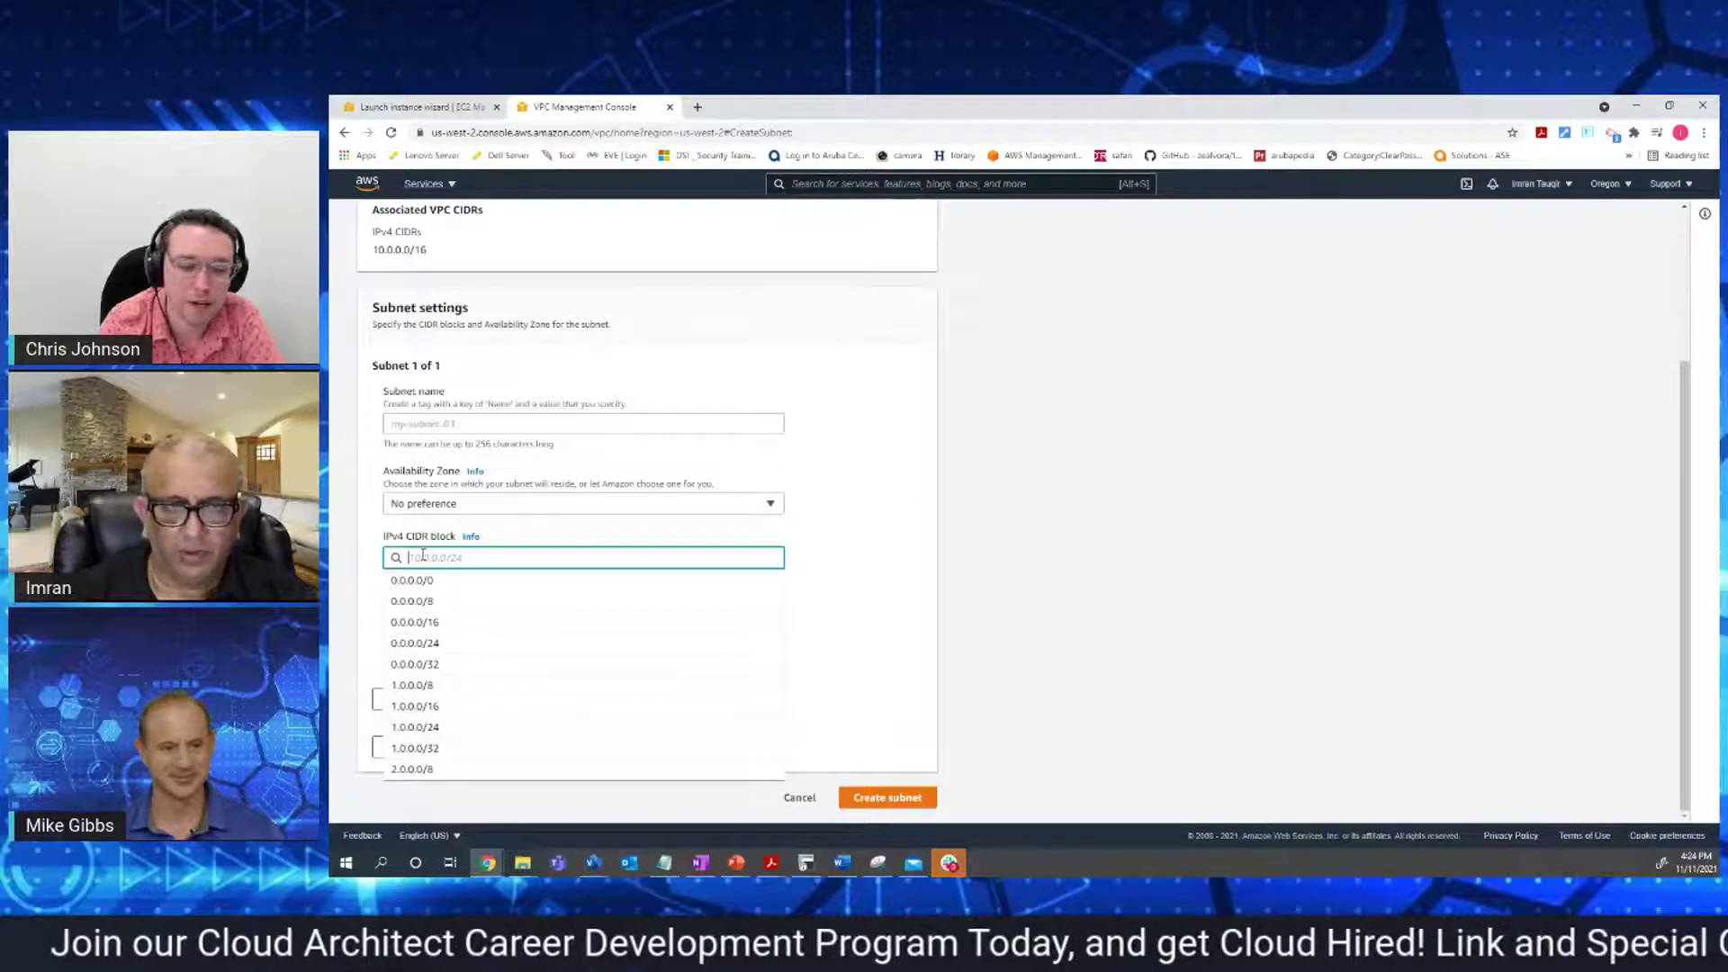
text(10.0.)
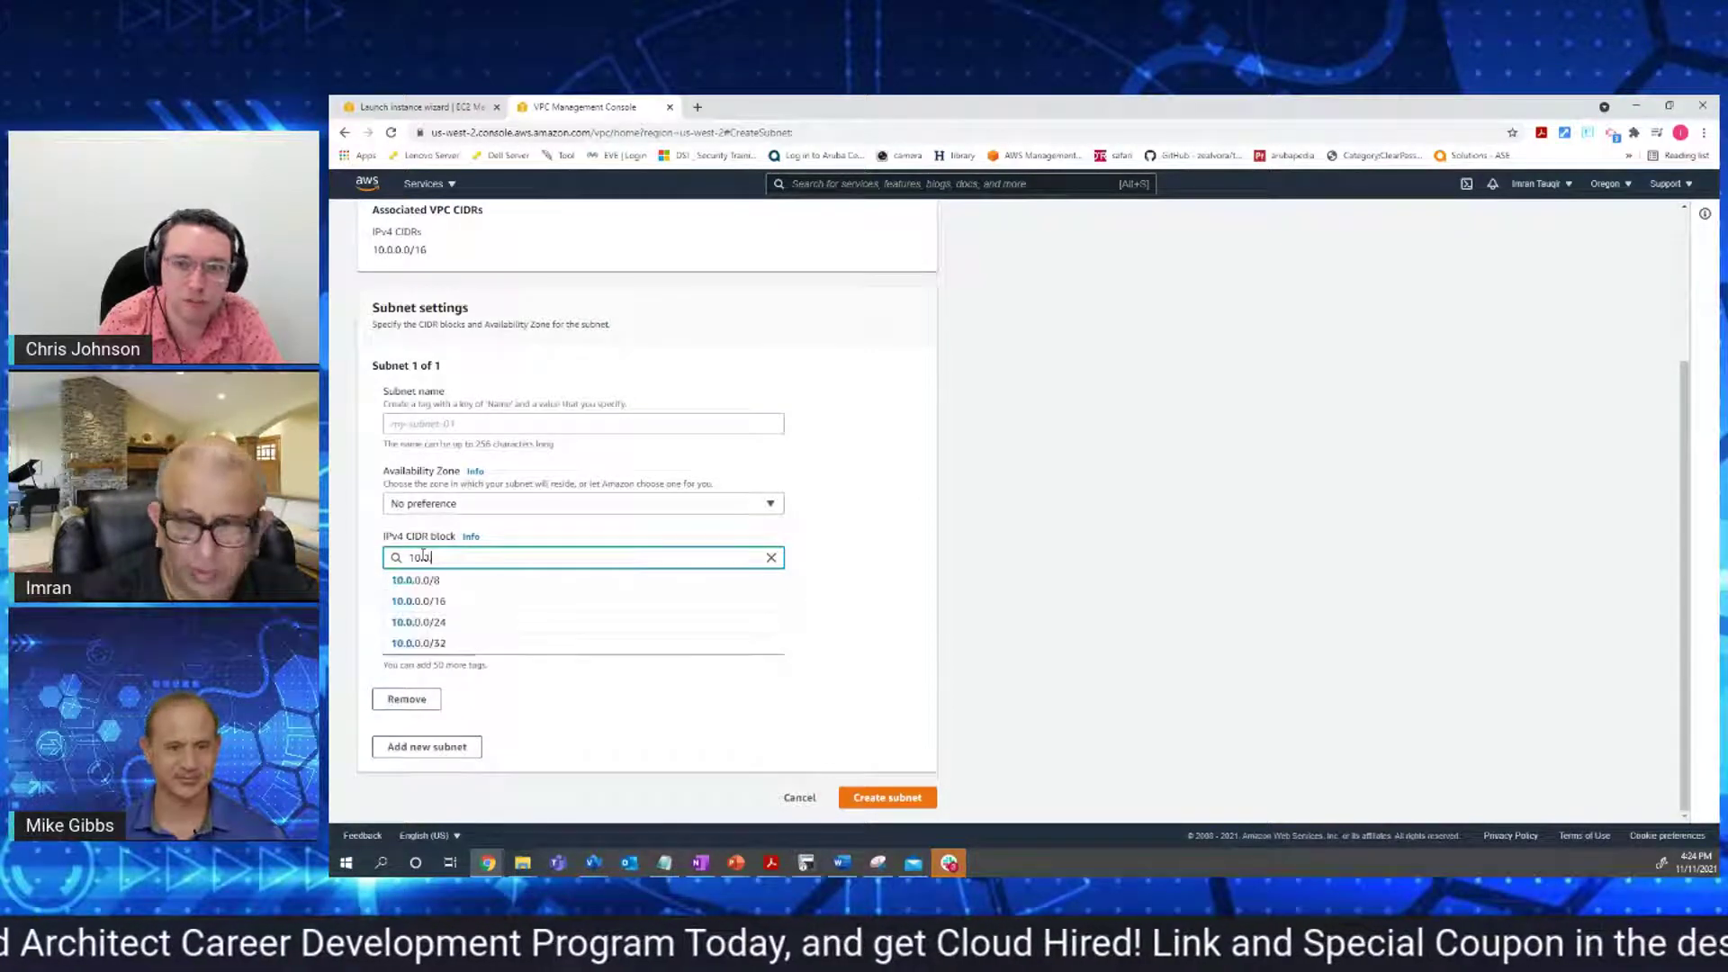
text(0)
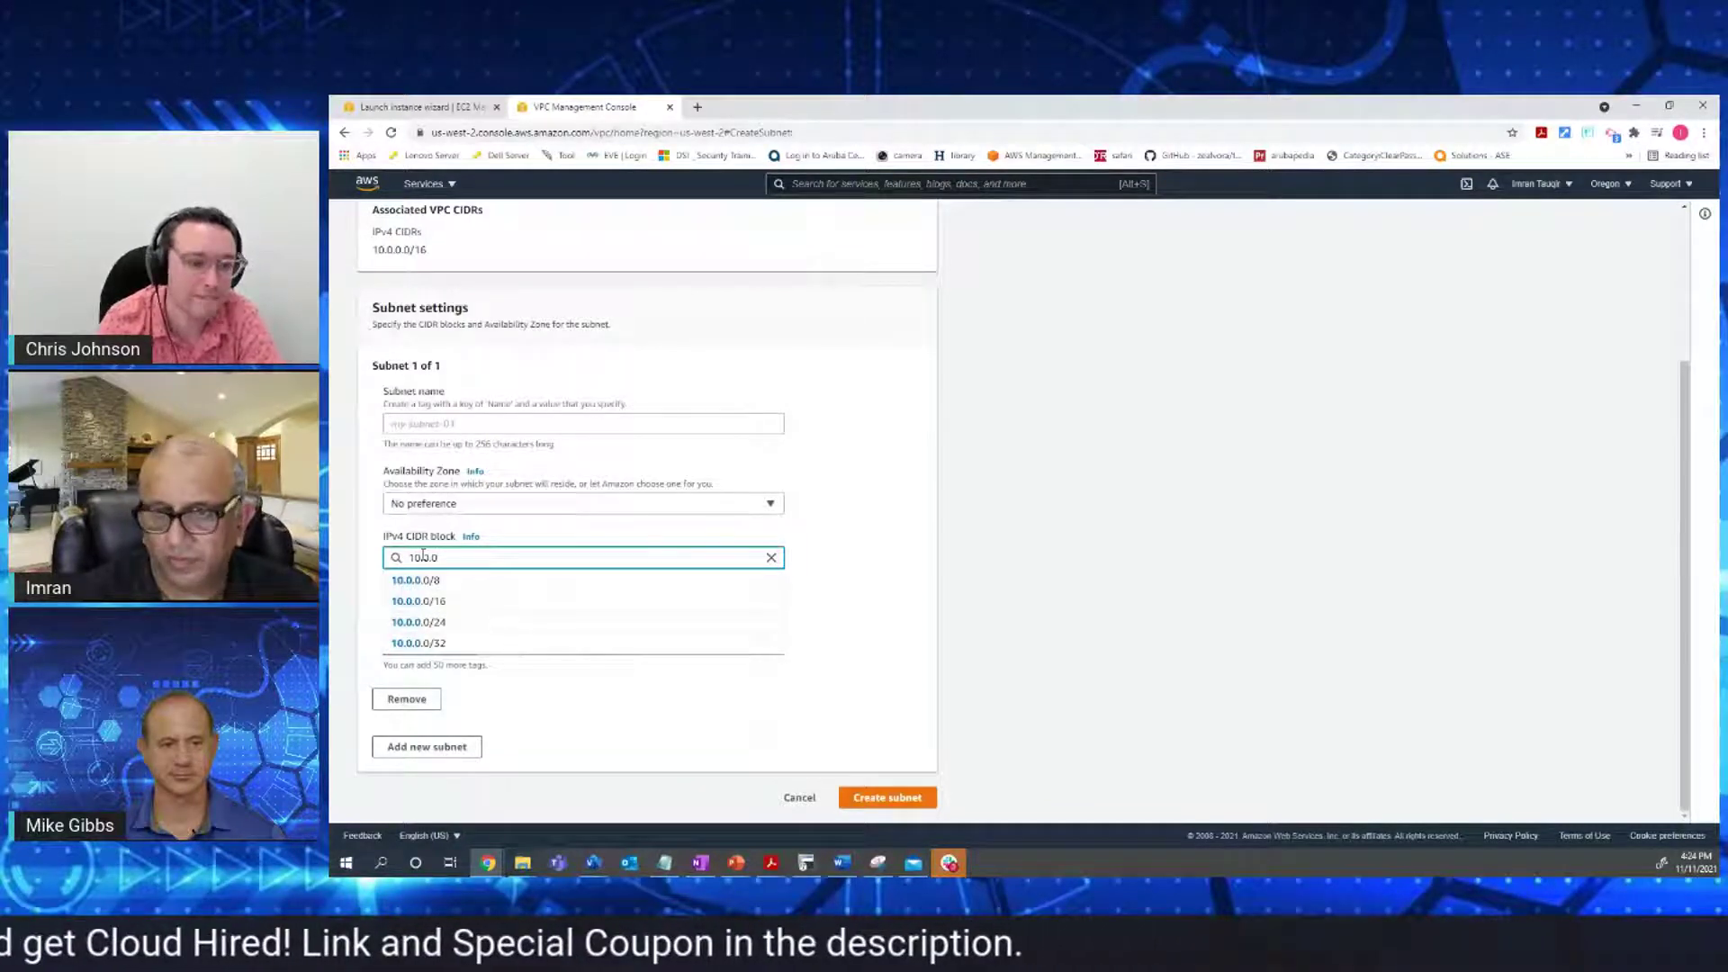
text(.0/20)
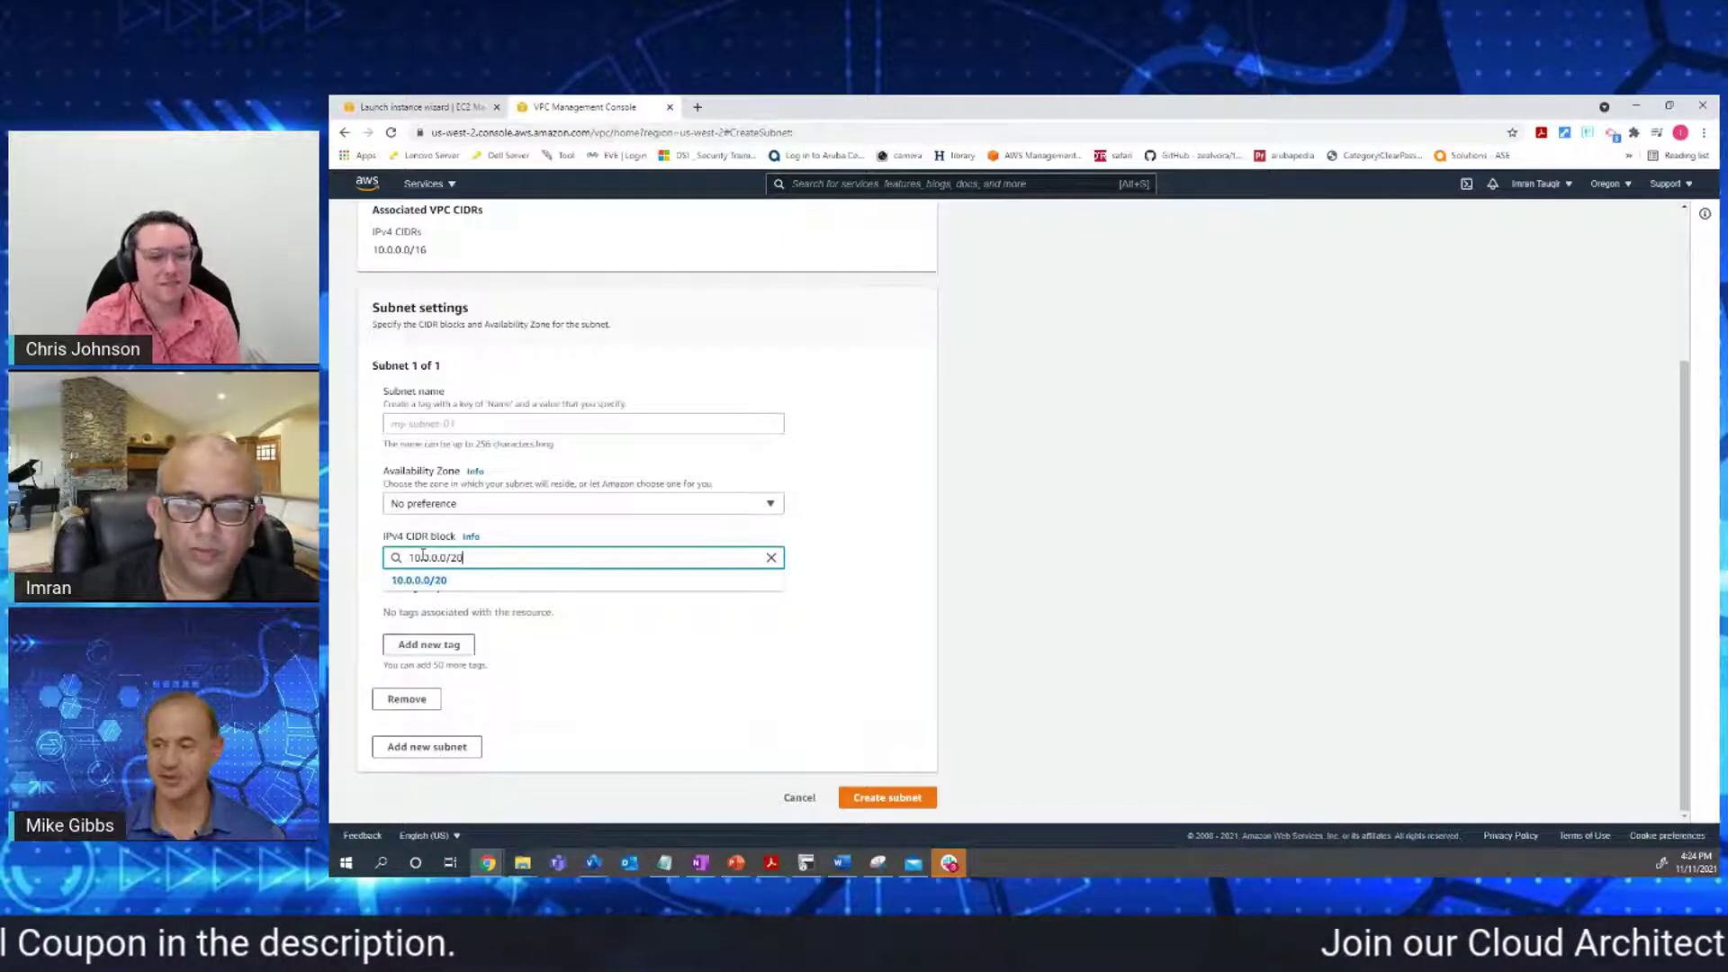
click(879, 471)
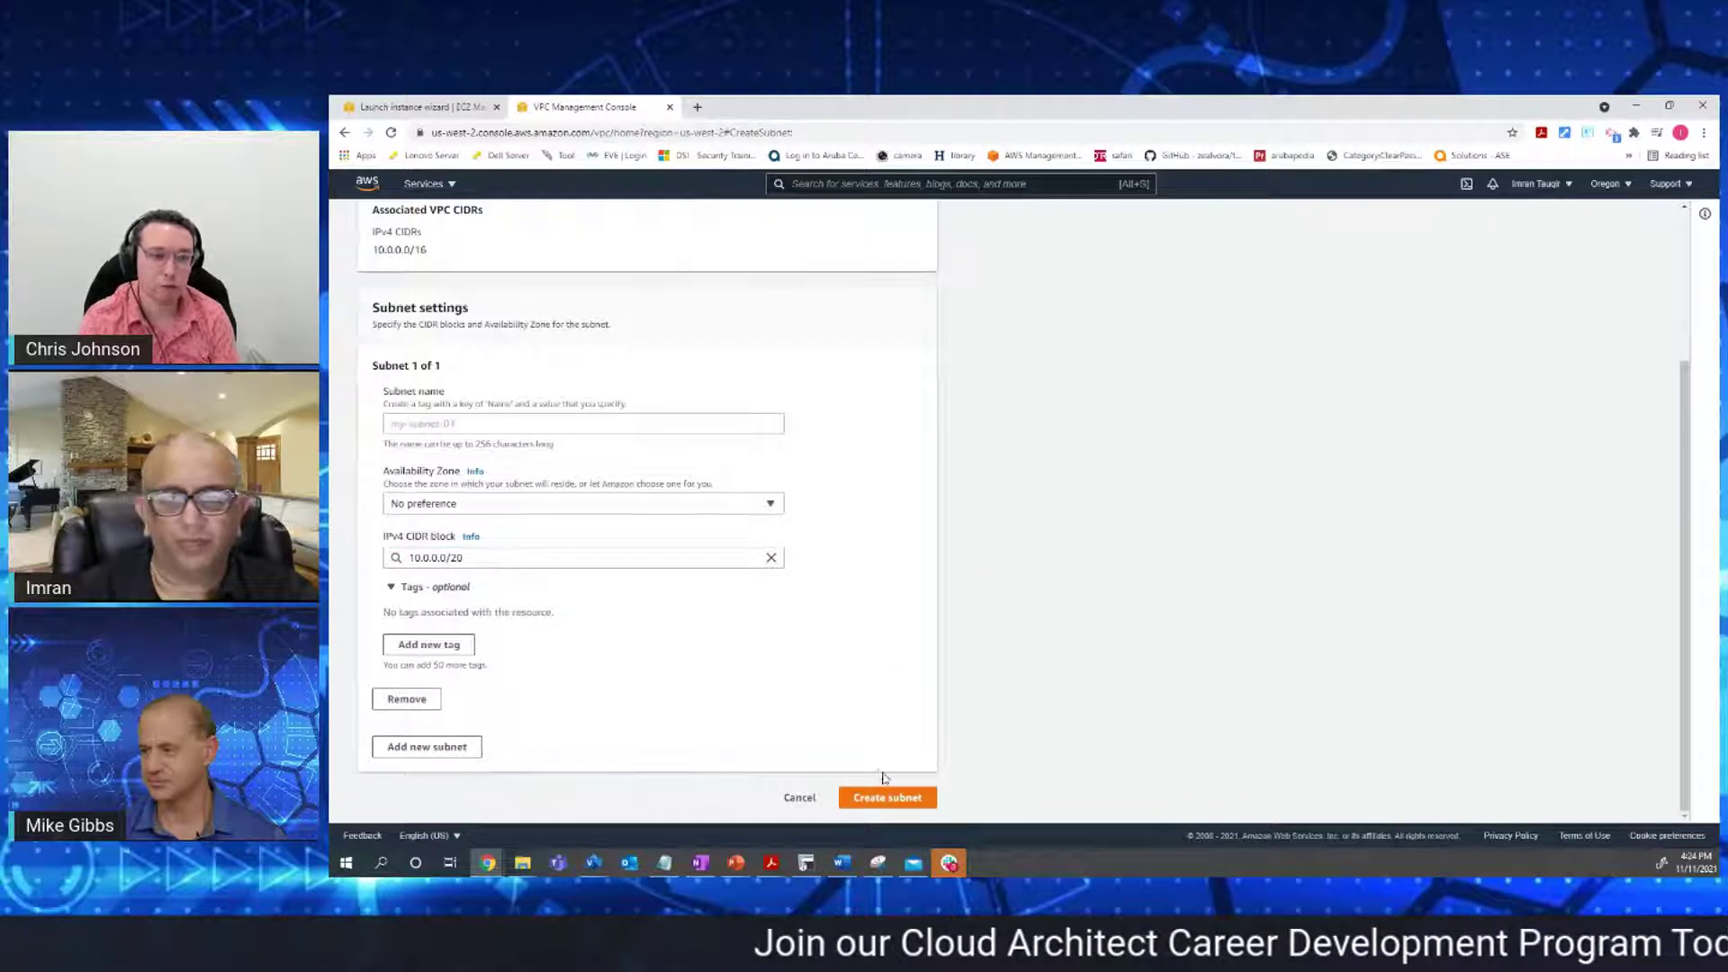
click(896, 797)
Change the unnamed subnet's IPv4 CIDR block to 10.0.0.16.0/20
click(474, 559)
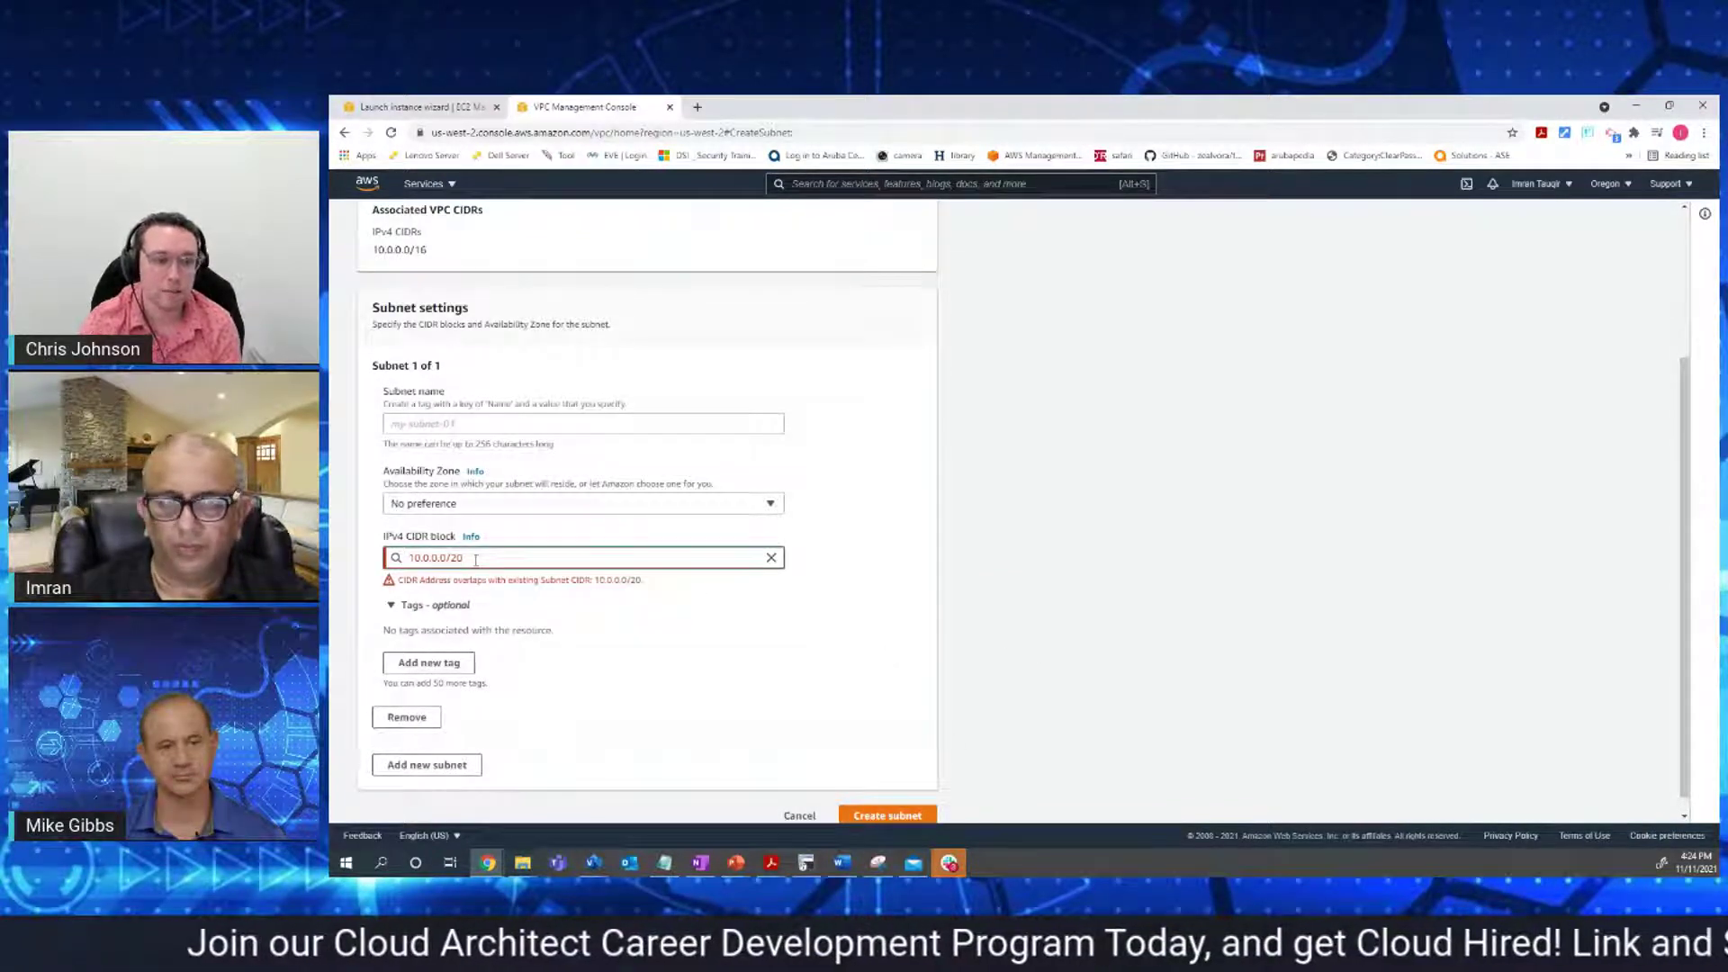
key(BackSpace)
key(BackSpace)
key(BackSpace)
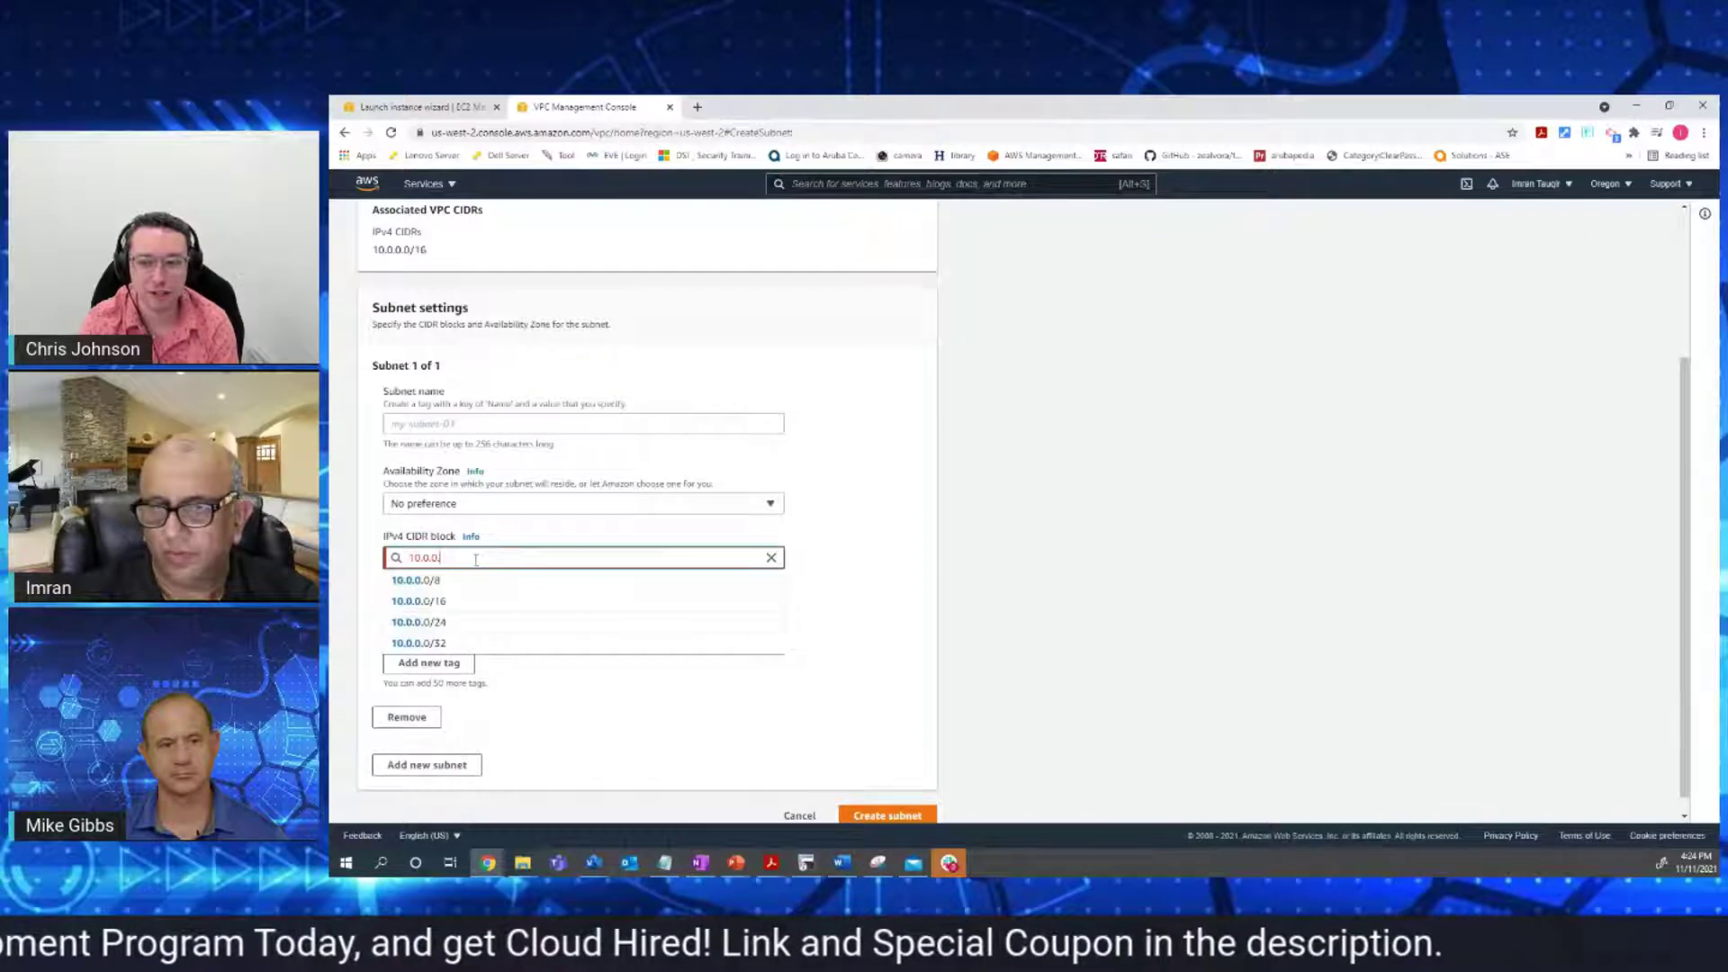
text(16.0/2)
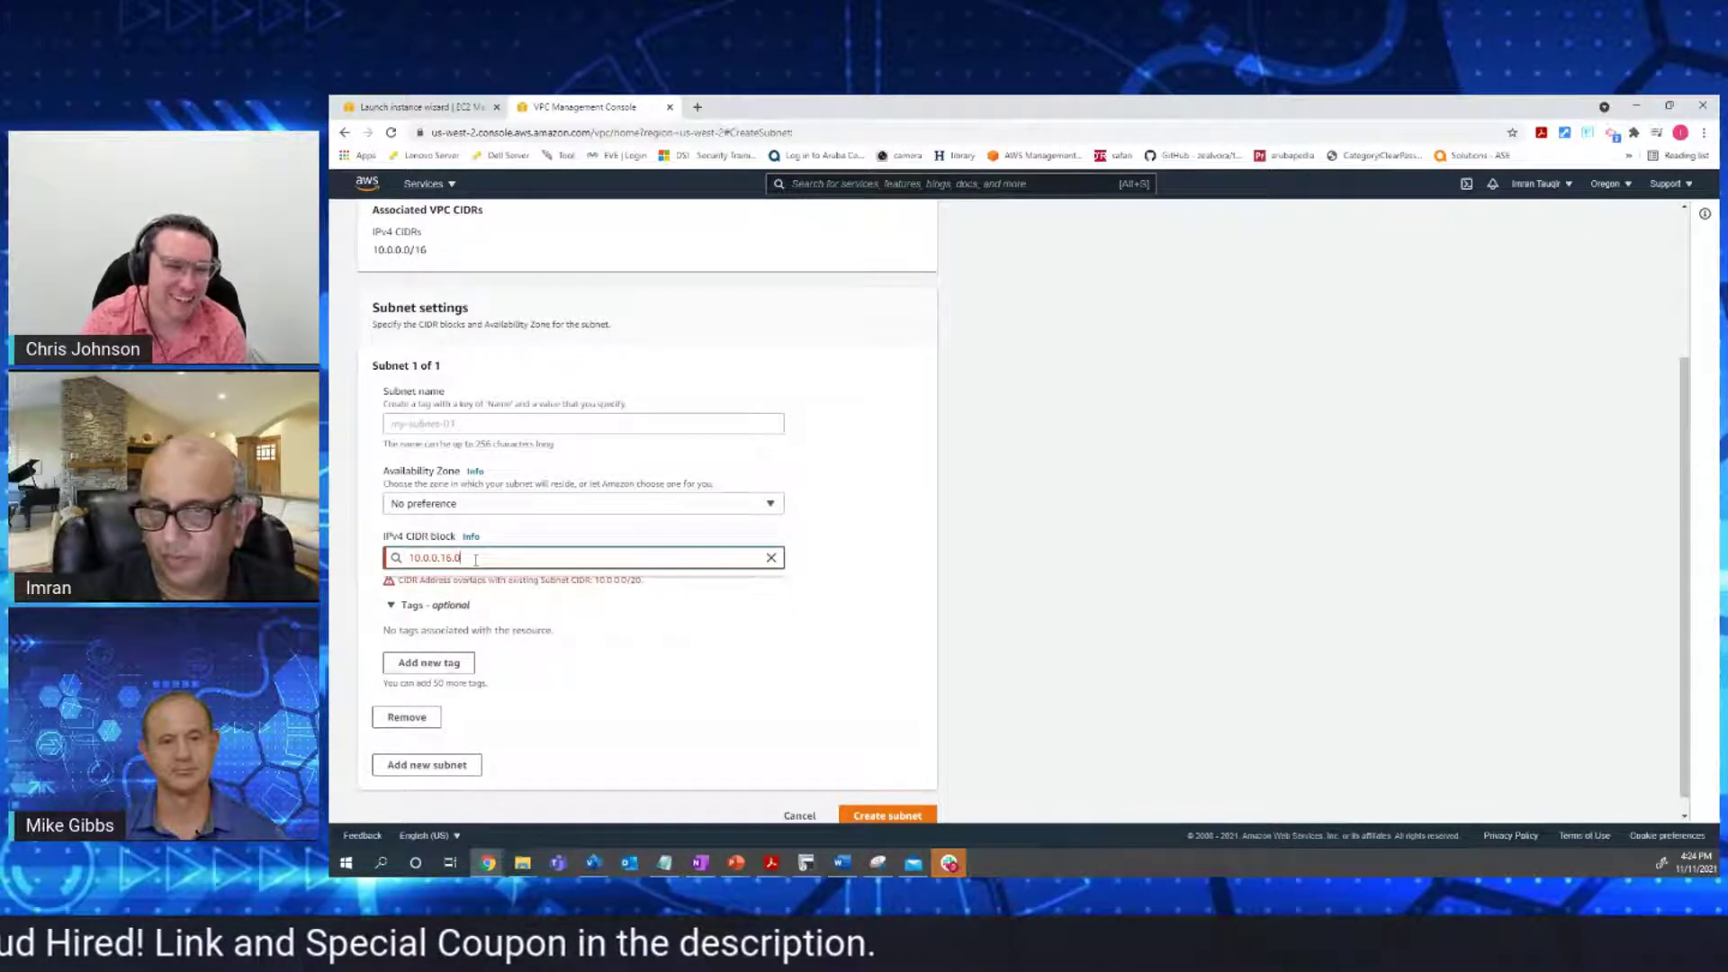
text(0)
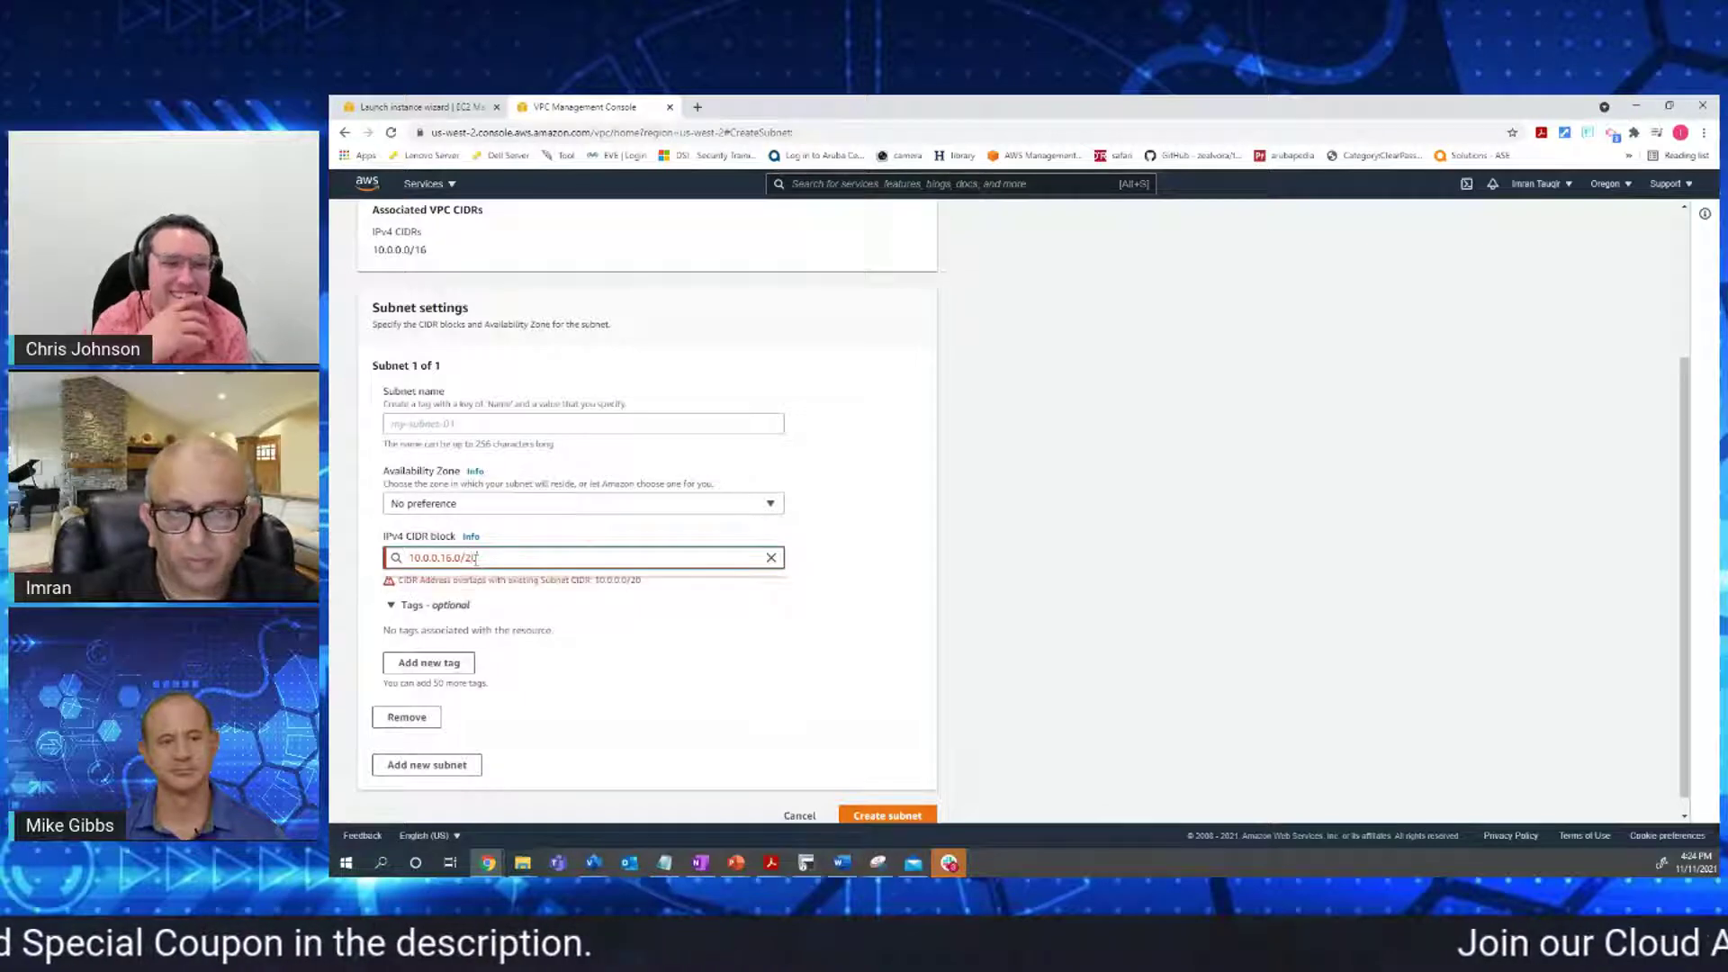
click(599, 510)
click(505, 556)
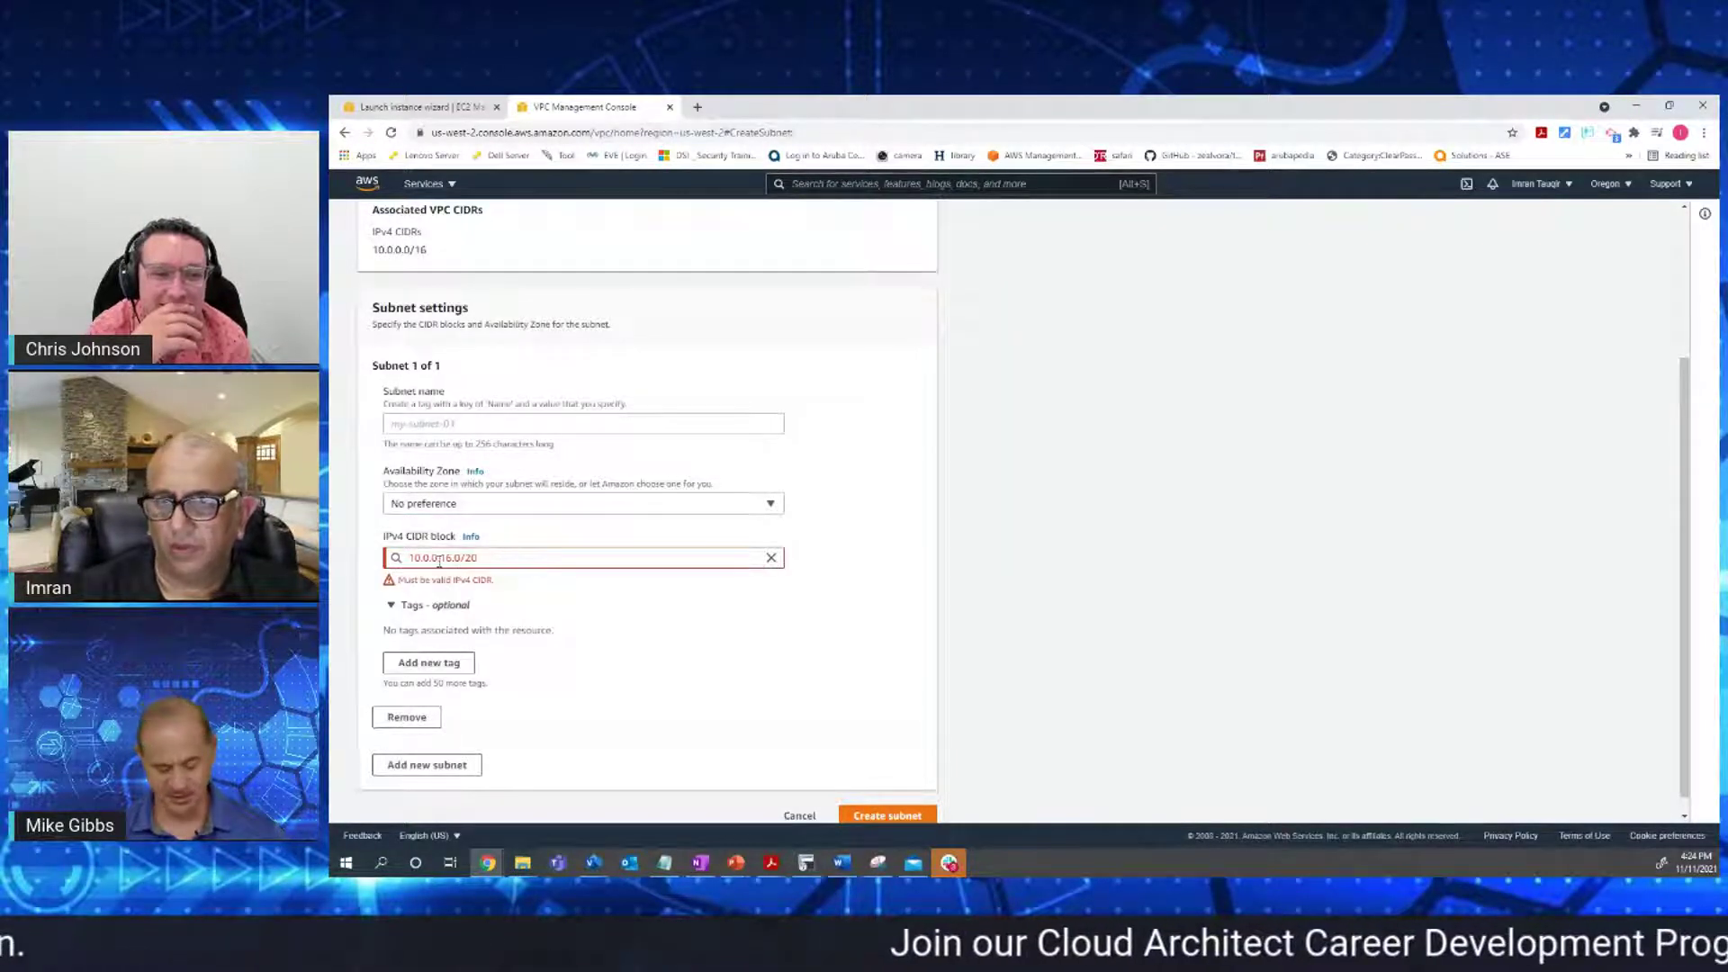
Replace the unnamed subnet's IPv4 CIDR block with the suggested 10.0.0.0/16 and cancel the subnet creation
click(771, 557)
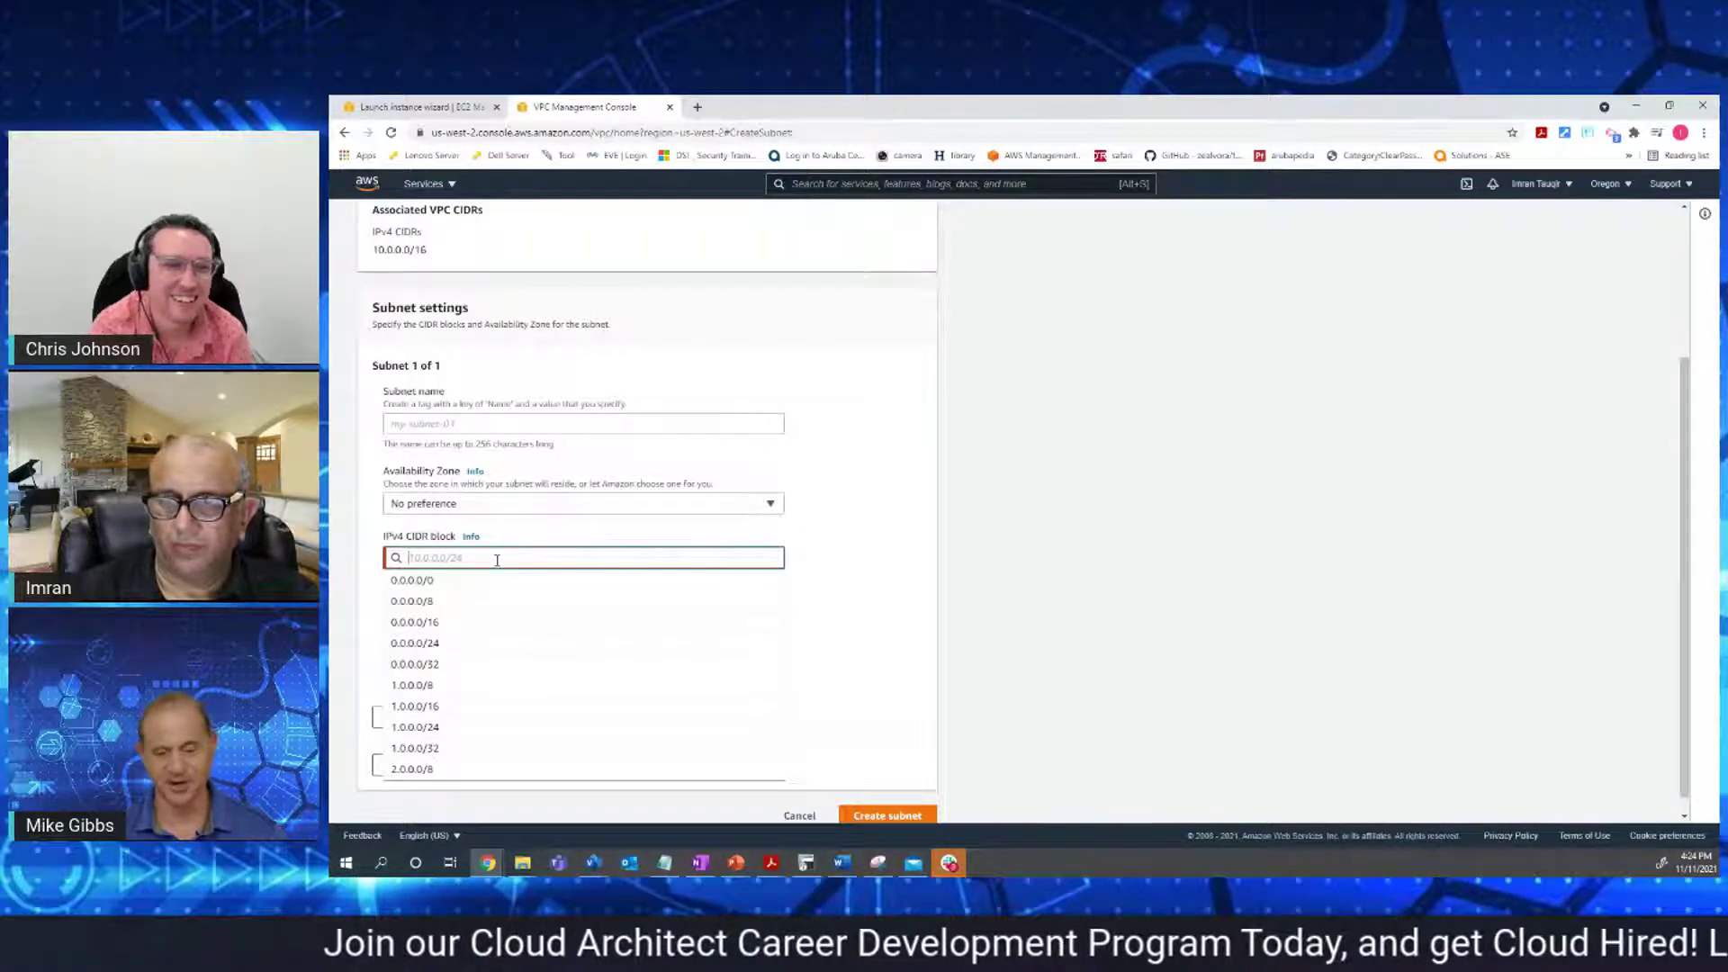
text(10)
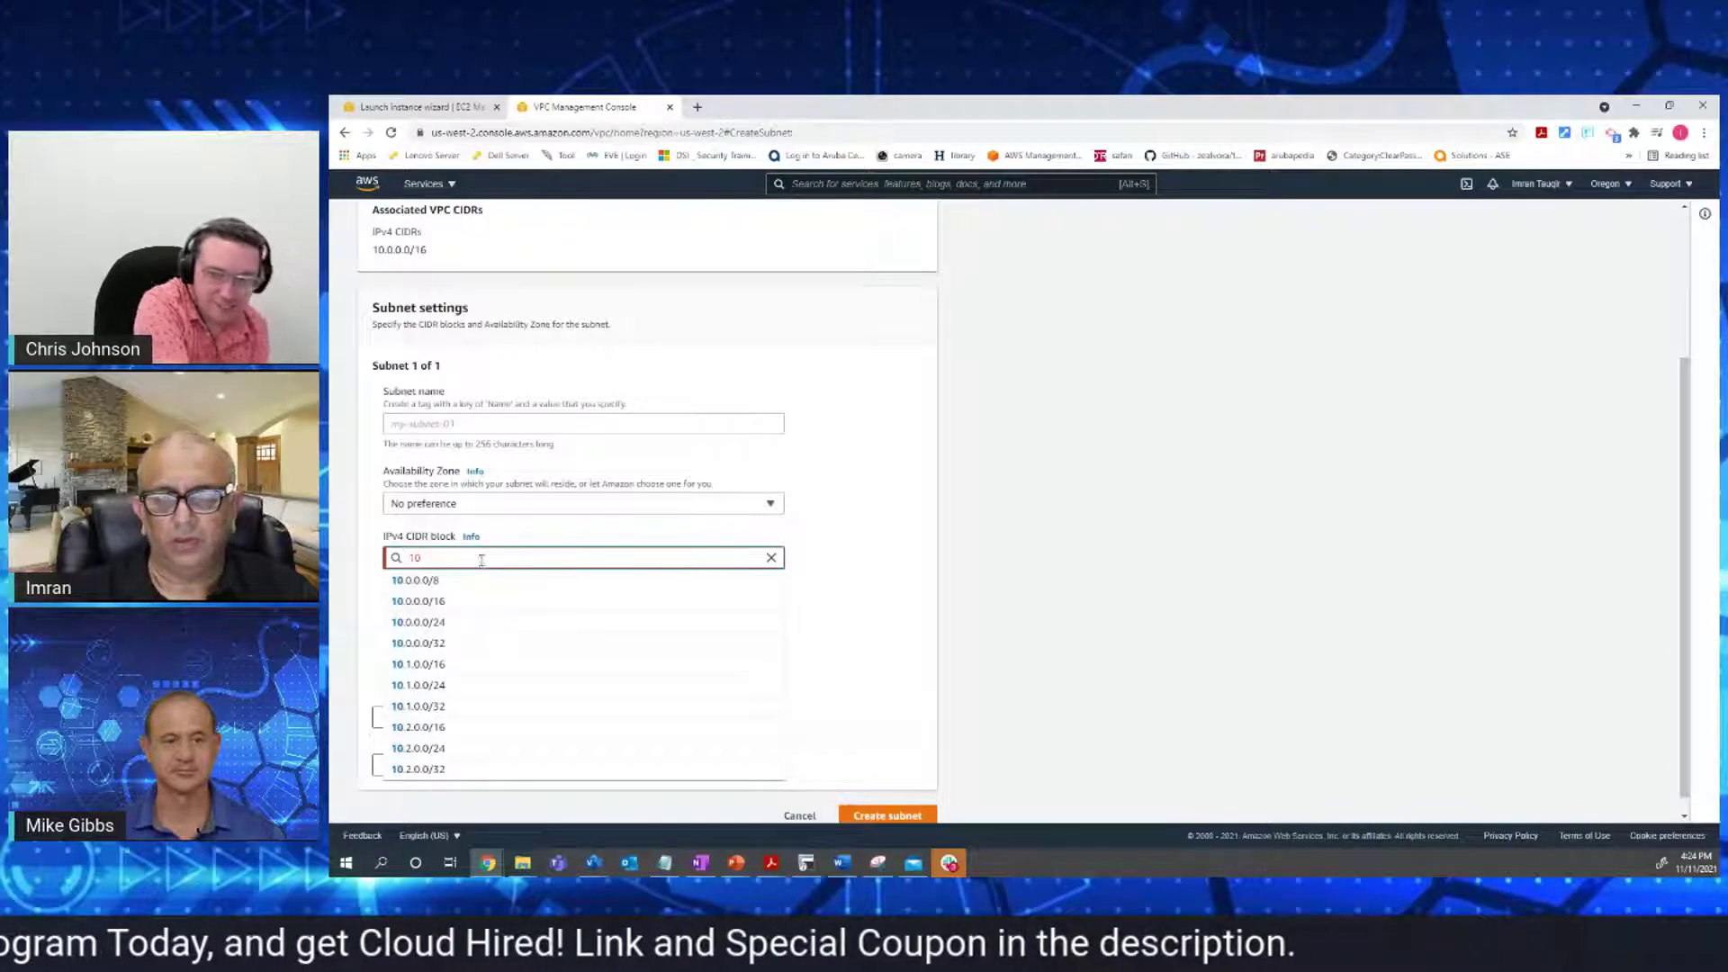
click(439, 601)
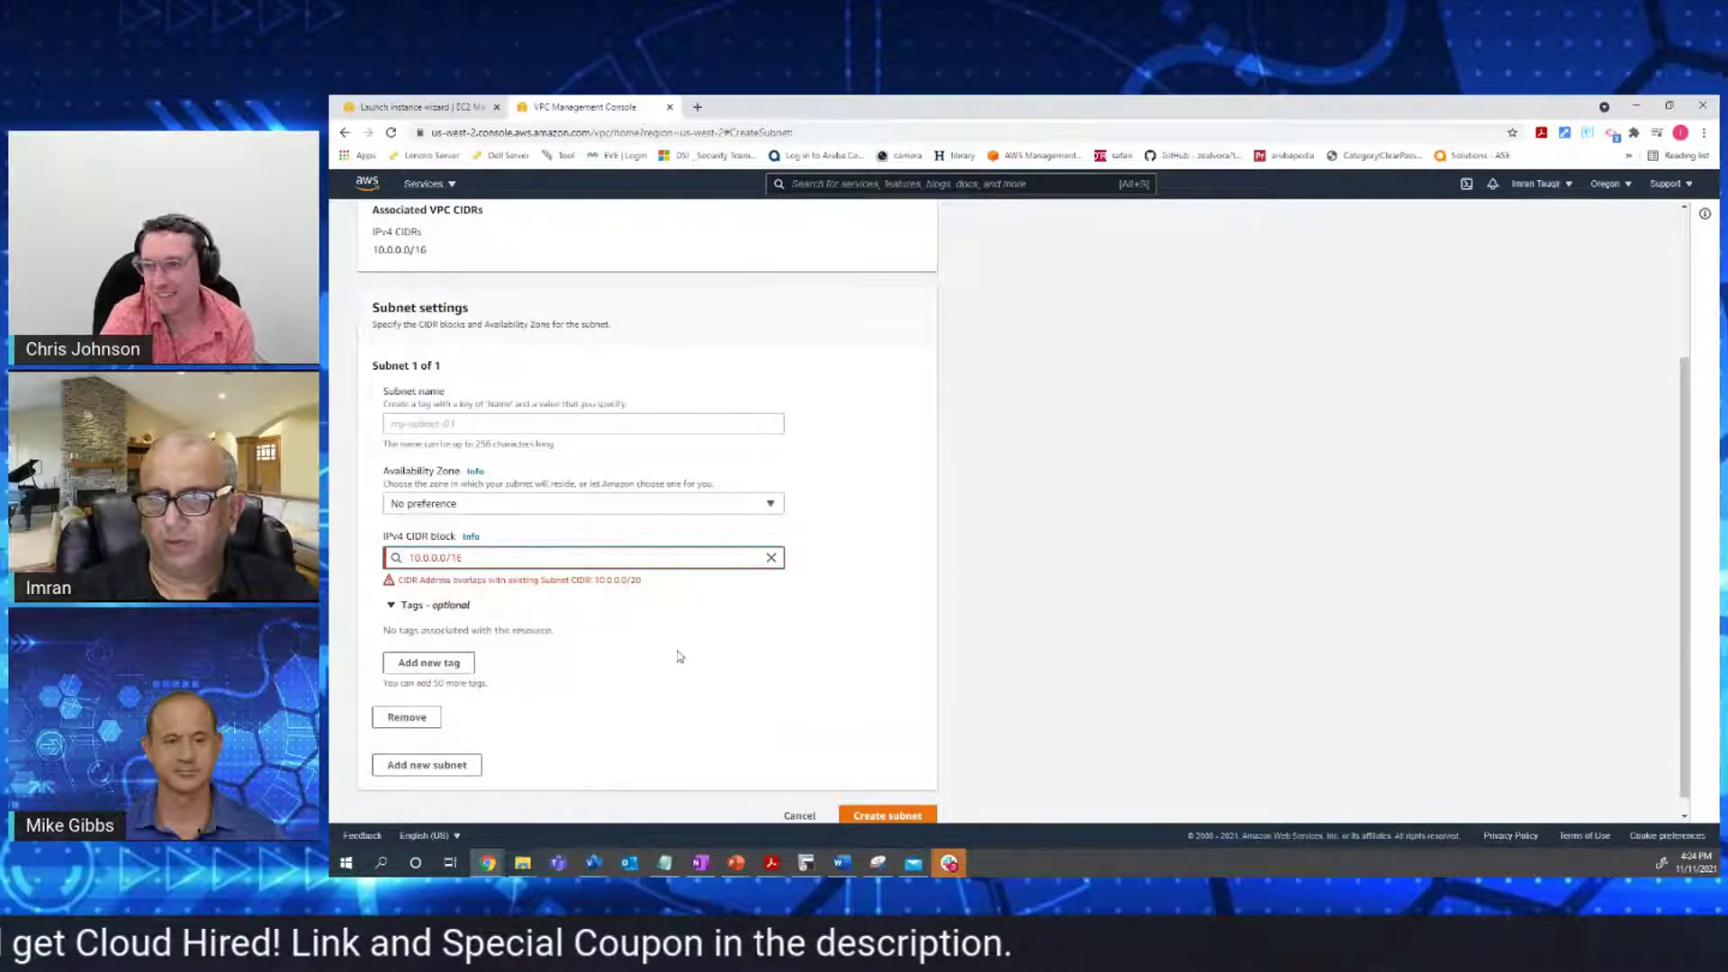
scroll(671, 656, down, 1)
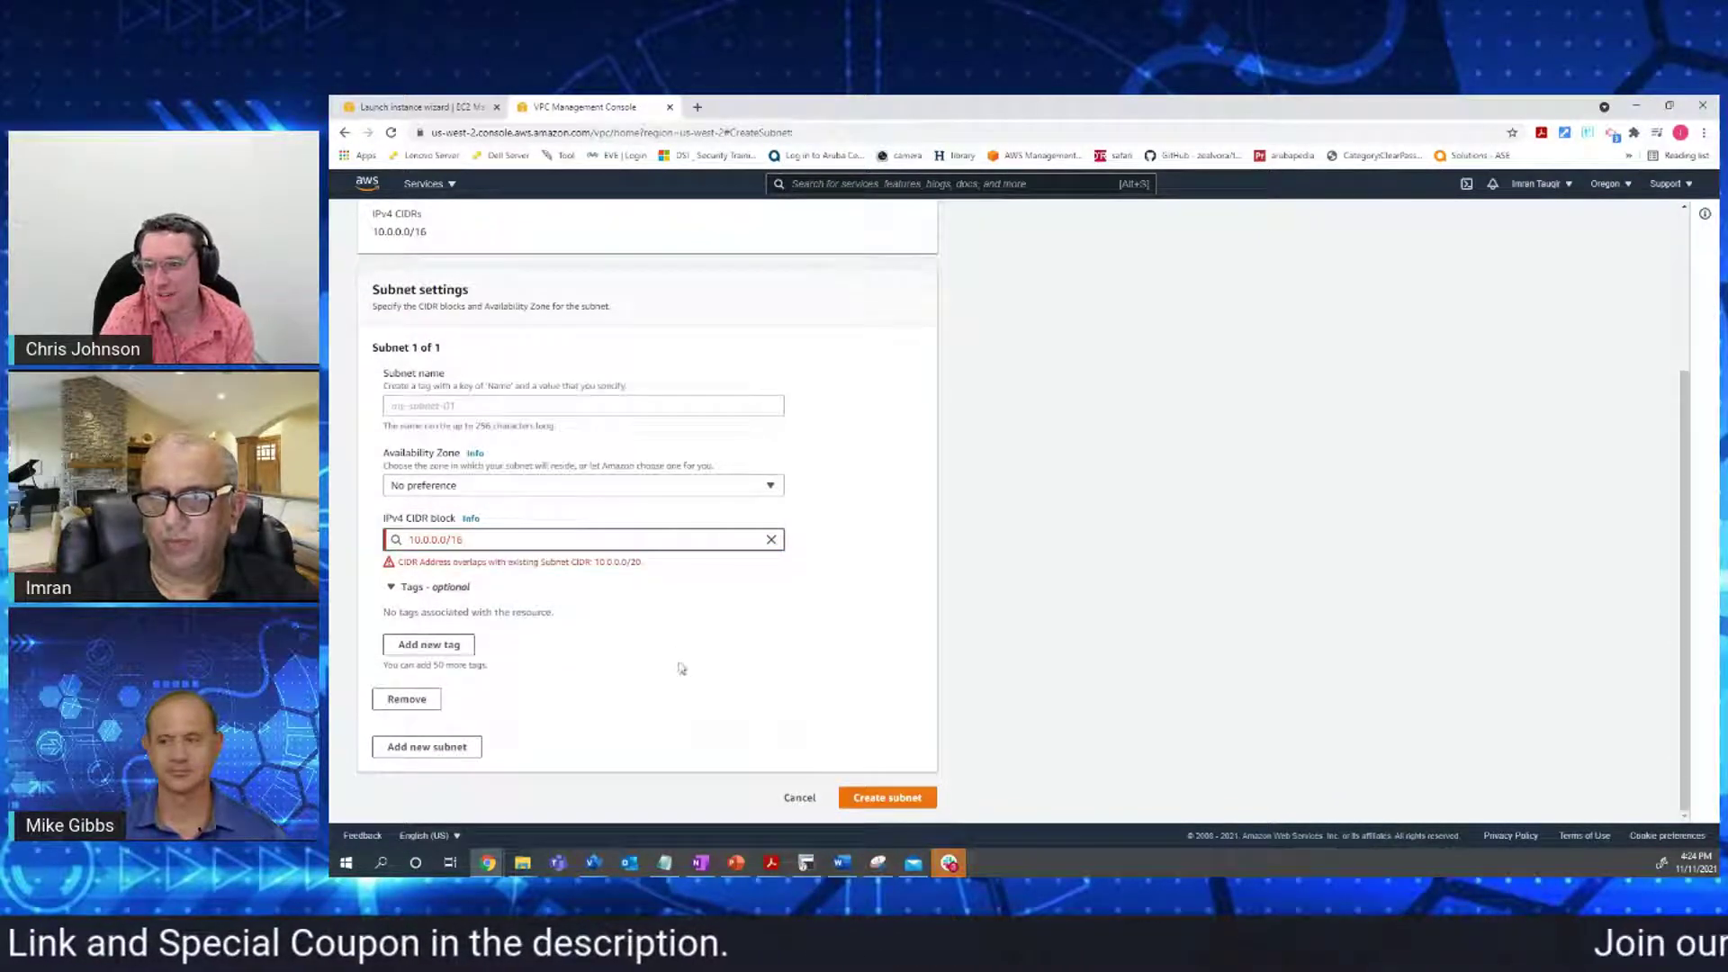
click(800, 799)
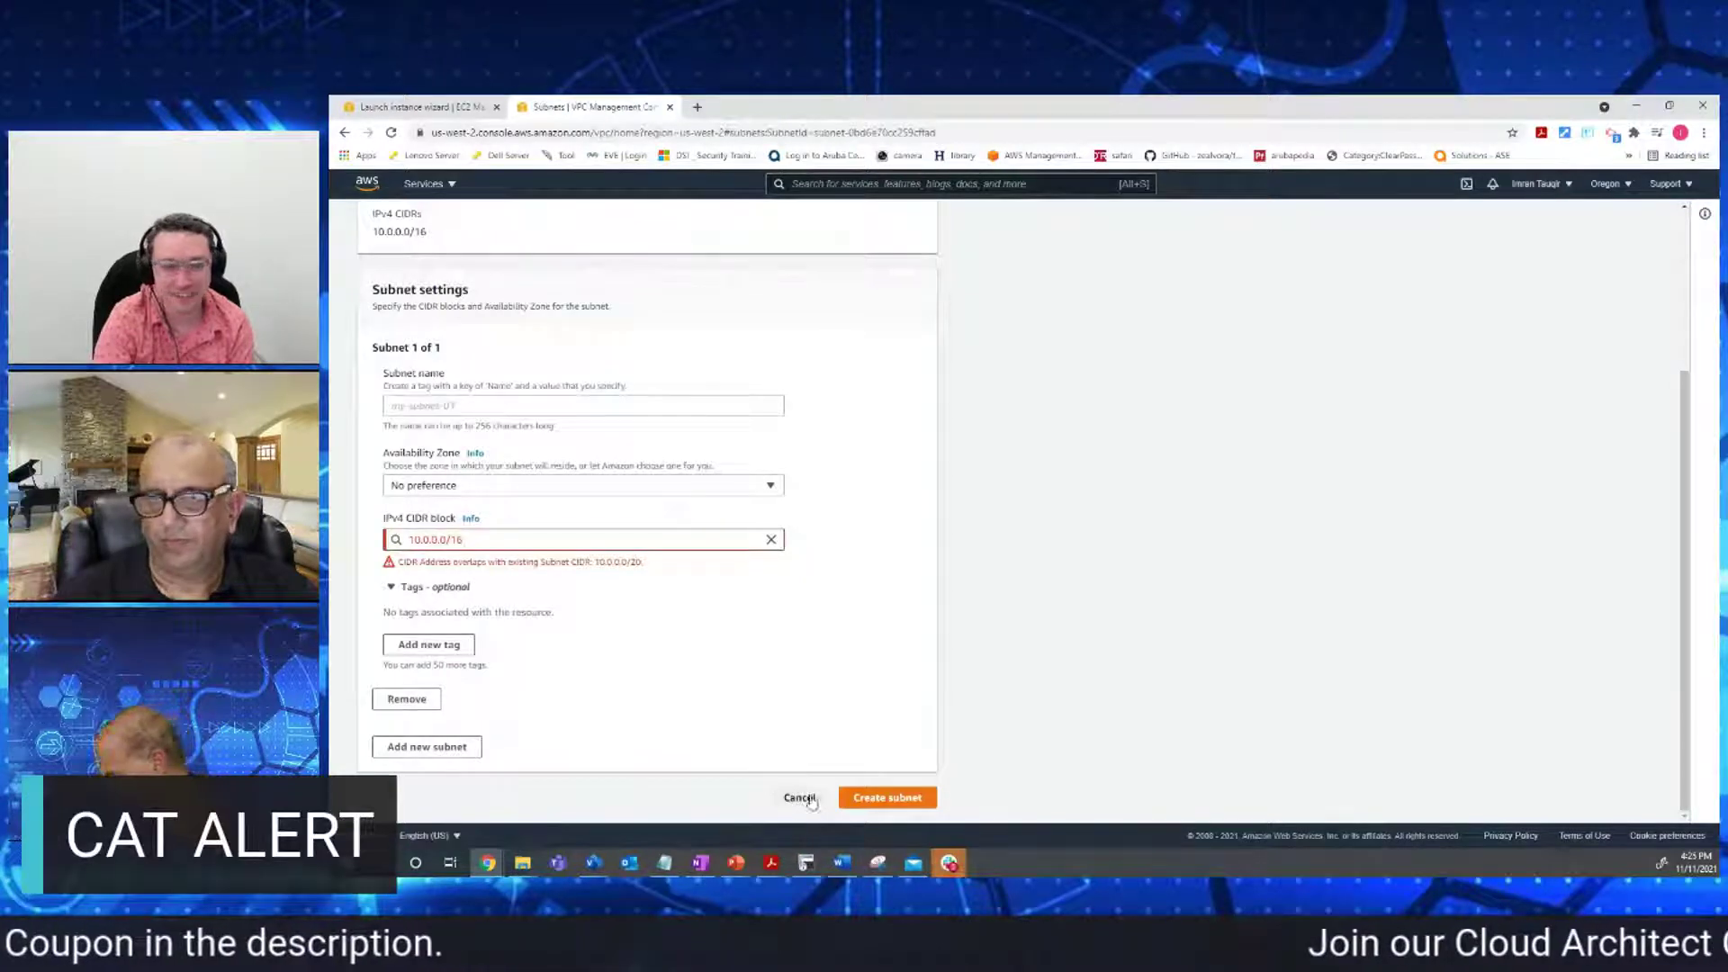